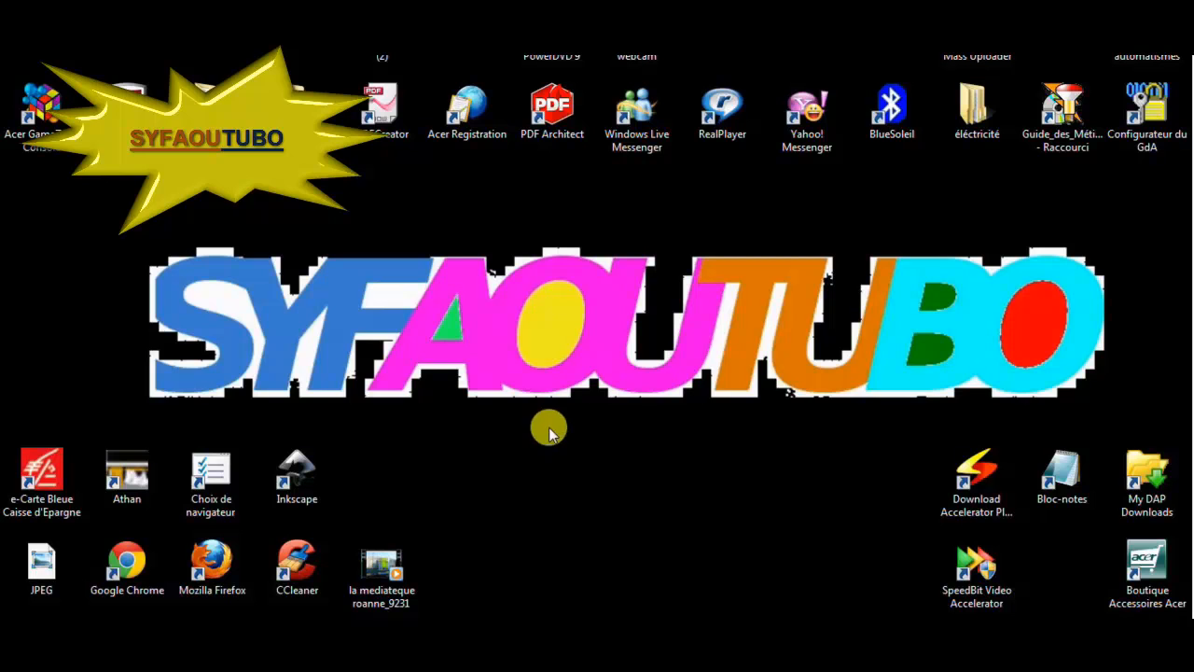
Launch Chrome and search Google for 'skype'
{"action": "double_click", "coordinate": [280, 570]}
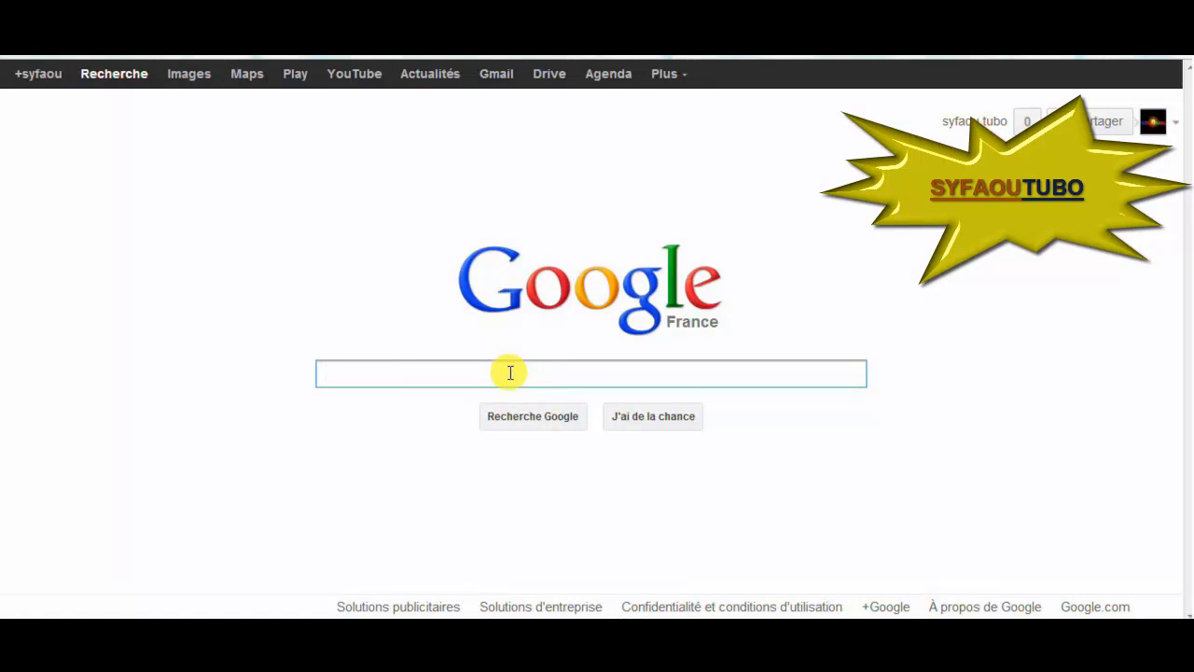
{"action": "type", "text": "skype"}
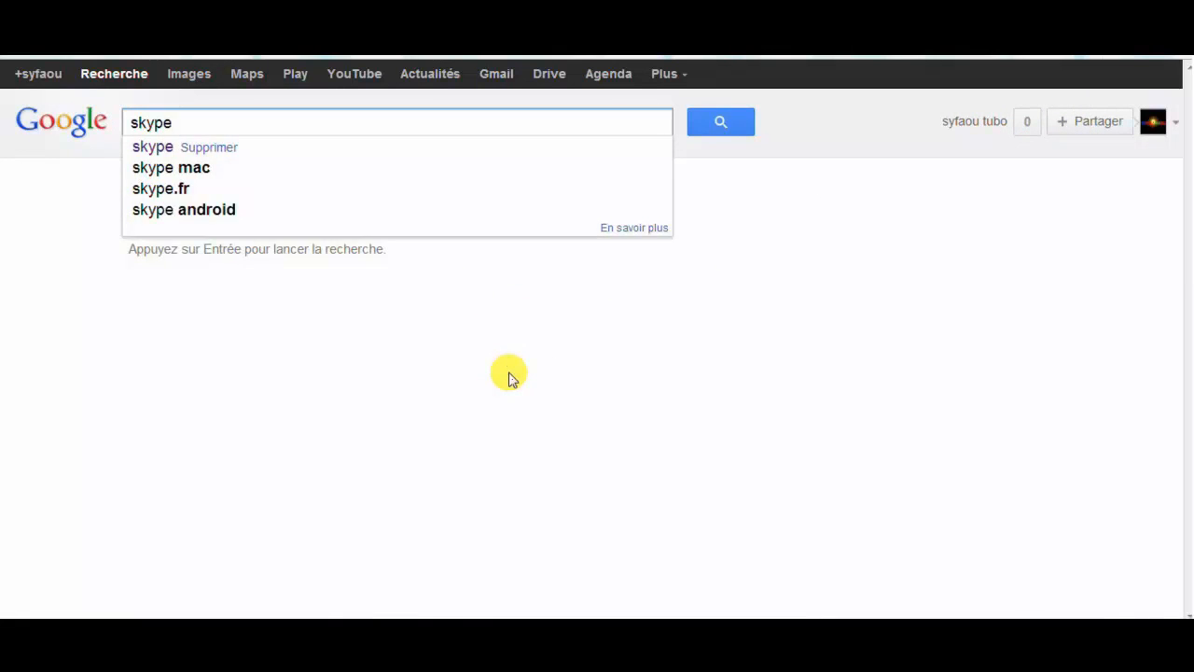
{"action": "key", "text": "Return"}
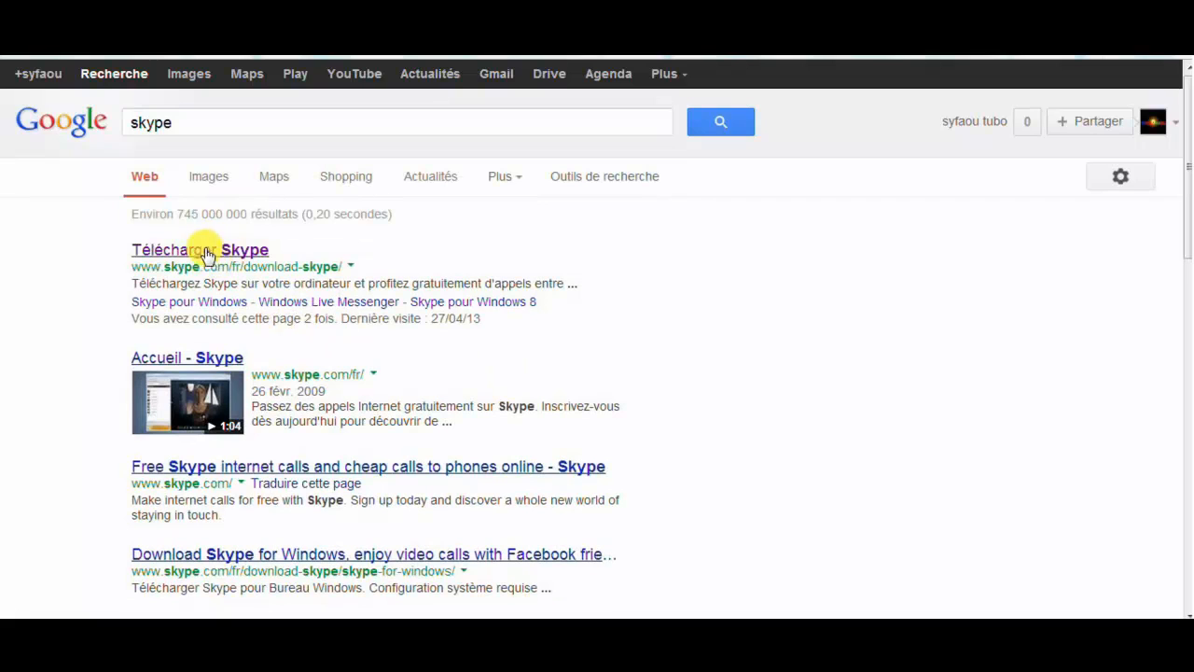
Open the 'Télécharger Skype' result and browse the Skype pour Bureau Windows download page
{"action": "left_click", "coordinate": [232, 258]}
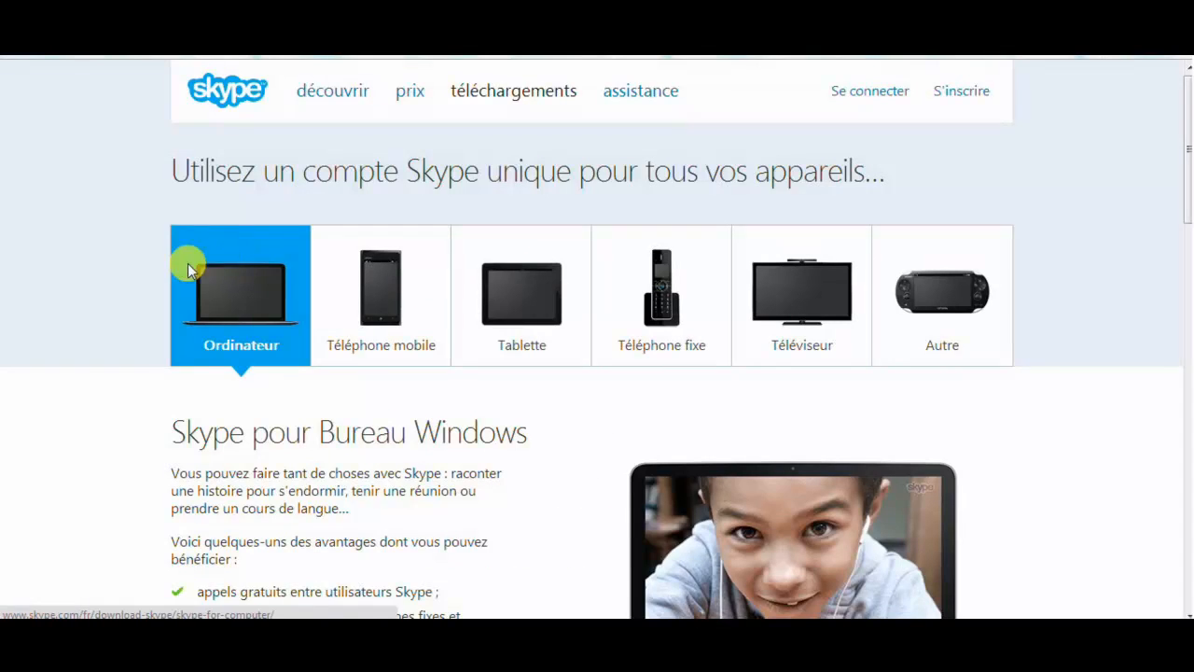
{"action": "scroll", "coordinate": [118, 275], "scroll_direction": "down", "scroll_amount": 3}
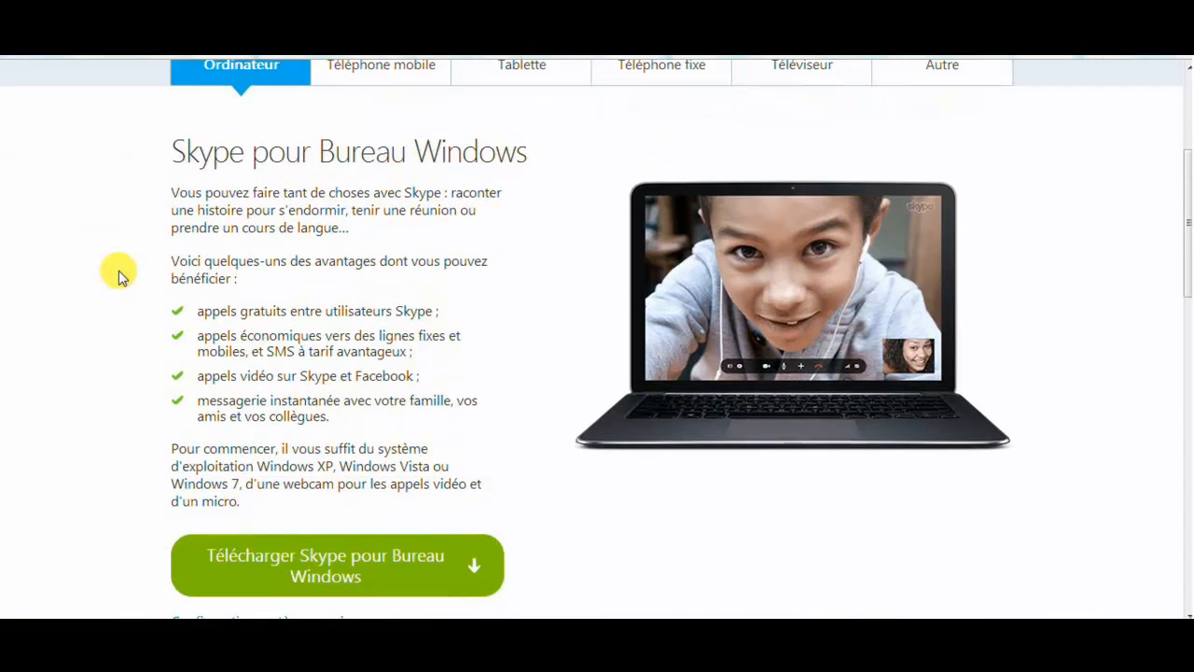
{"action": "scroll", "coordinate": [118, 274], "scroll_direction": "up", "scroll_amount": 3}
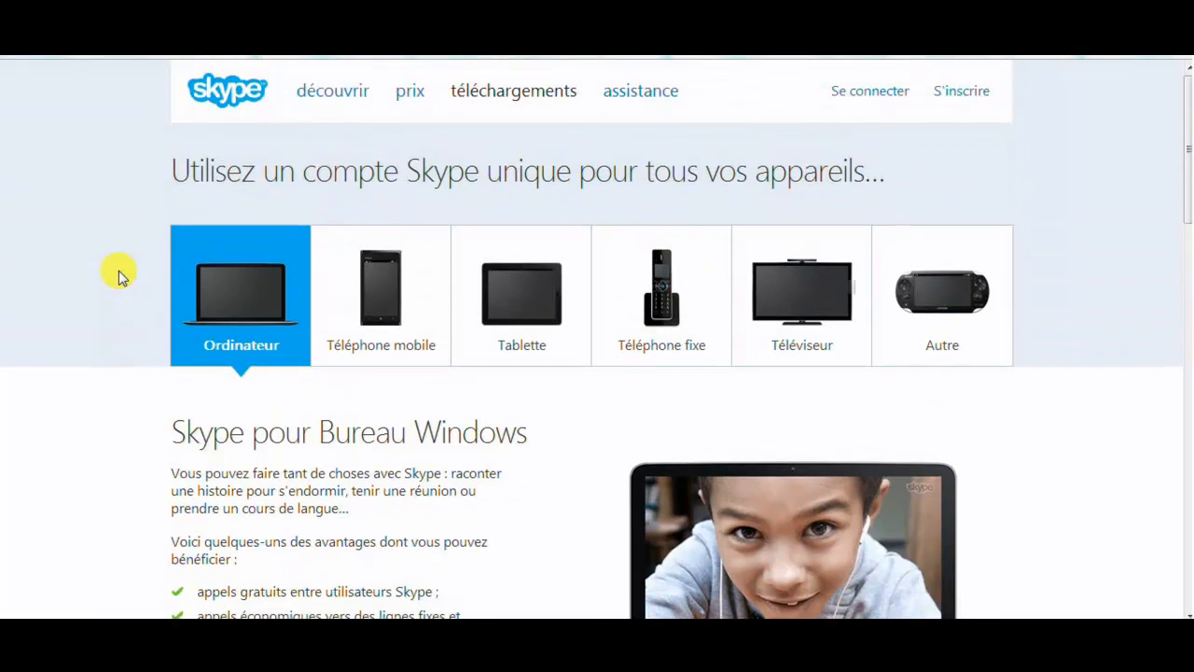
{"action": "scroll", "coordinate": [119, 274], "scroll_direction": "down", "scroll_amount": 3}
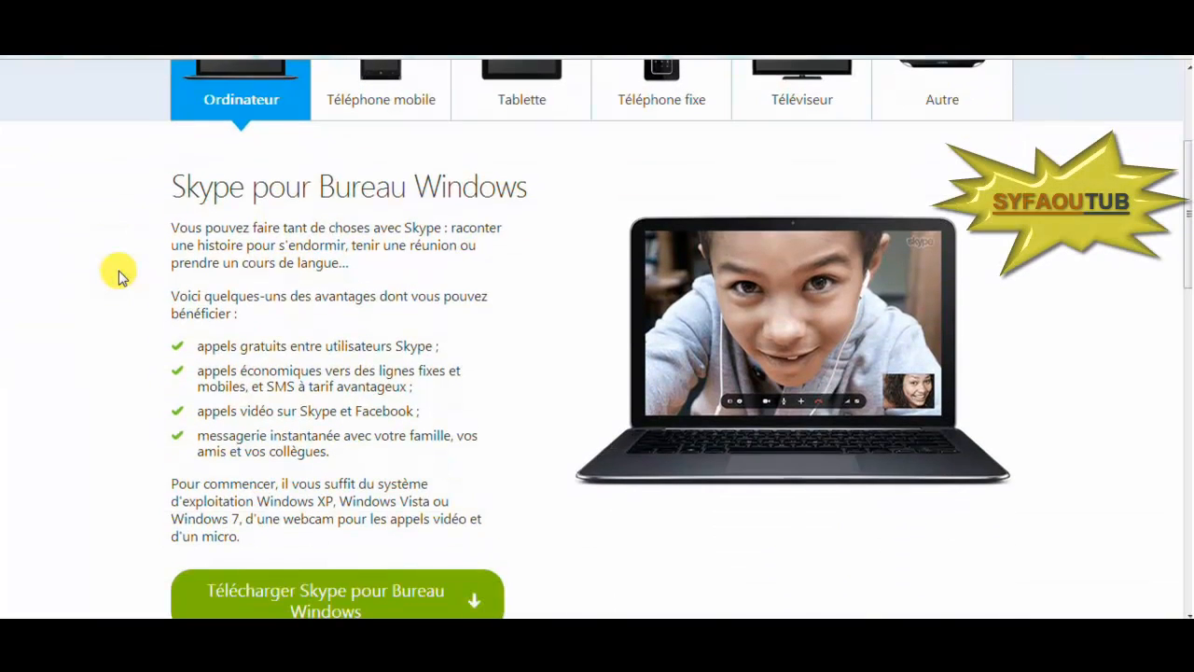
{"action": "scroll", "coordinate": [119, 274], "scroll_direction": "up", "scroll_amount": 3}
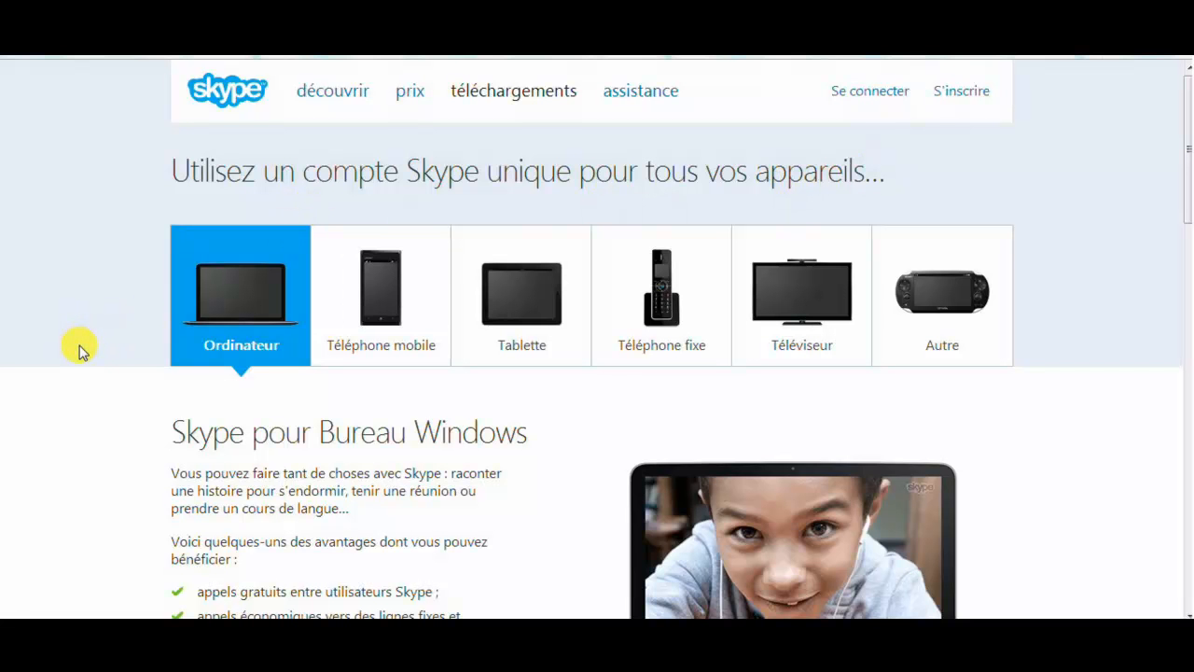
{"action": "scroll", "coordinate": [79, 350], "scroll_direction": "down", "scroll_amount": 2}
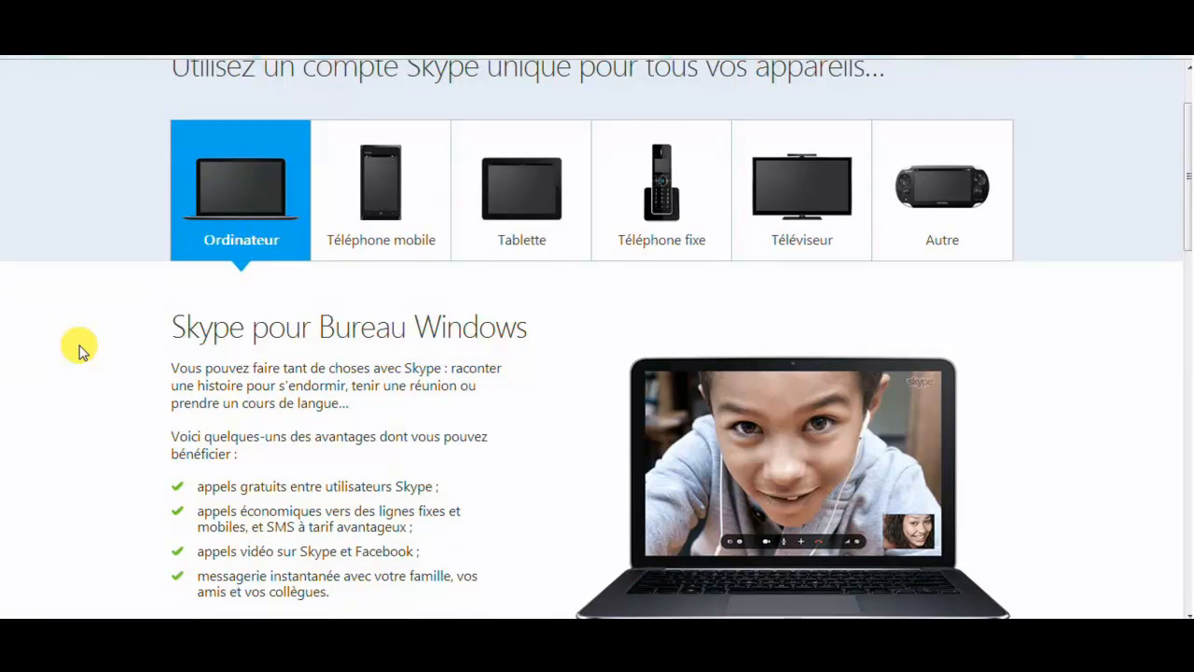
{"action": "scroll", "coordinate": [79, 350], "scroll_direction": "up", "scroll_amount": 1}
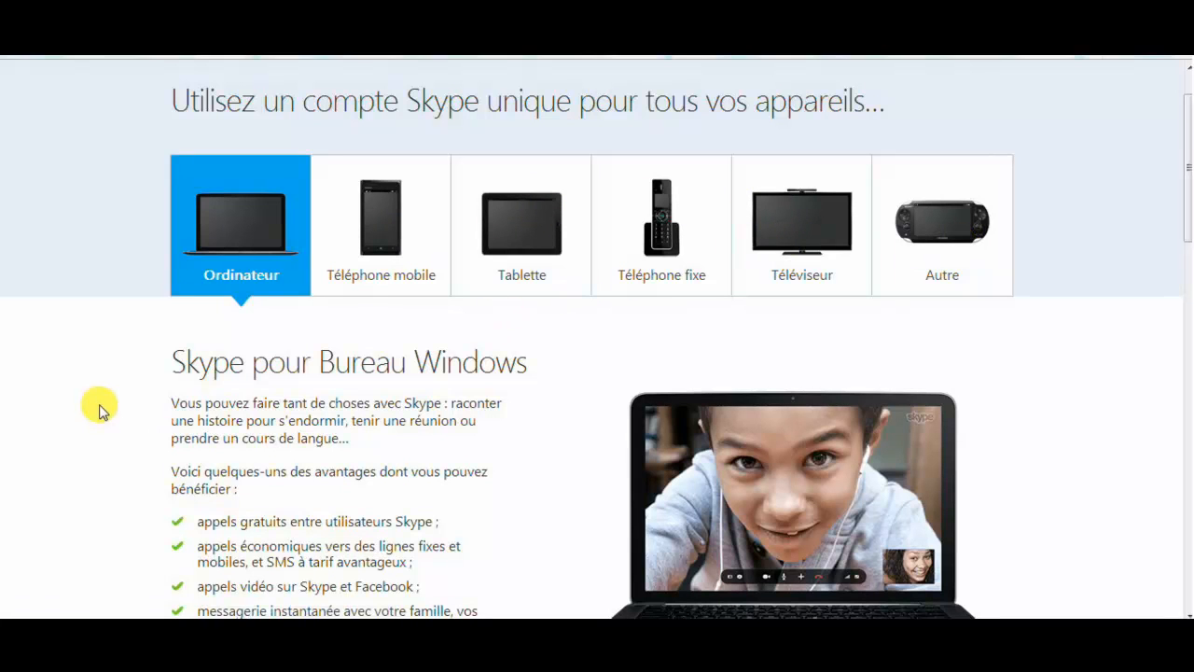
{"action": "scroll", "coordinate": [101, 410], "scroll_direction": "down", "scroll_amount": 2}
{"action": "scroll", "coordinate": [101, 410], "scroll_direction": "down", "scroll_amount": 2}
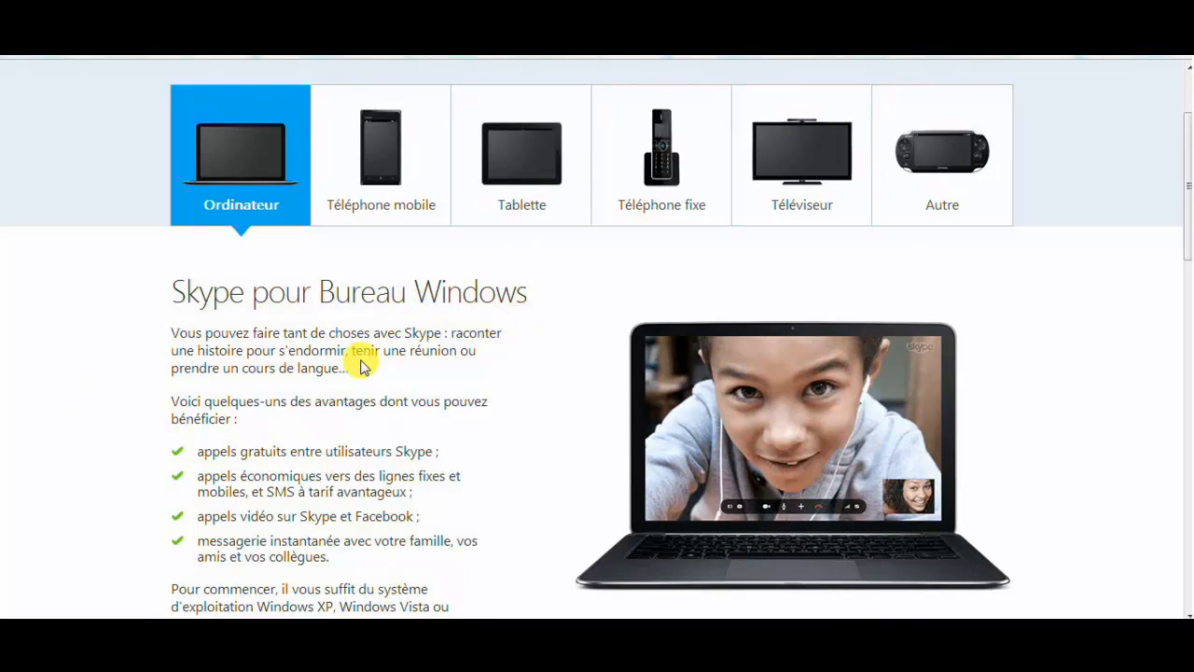
{"action": "scroll", "coordinate": [94, 432], "scroll_direction": "down", "scroll_amount": 3}
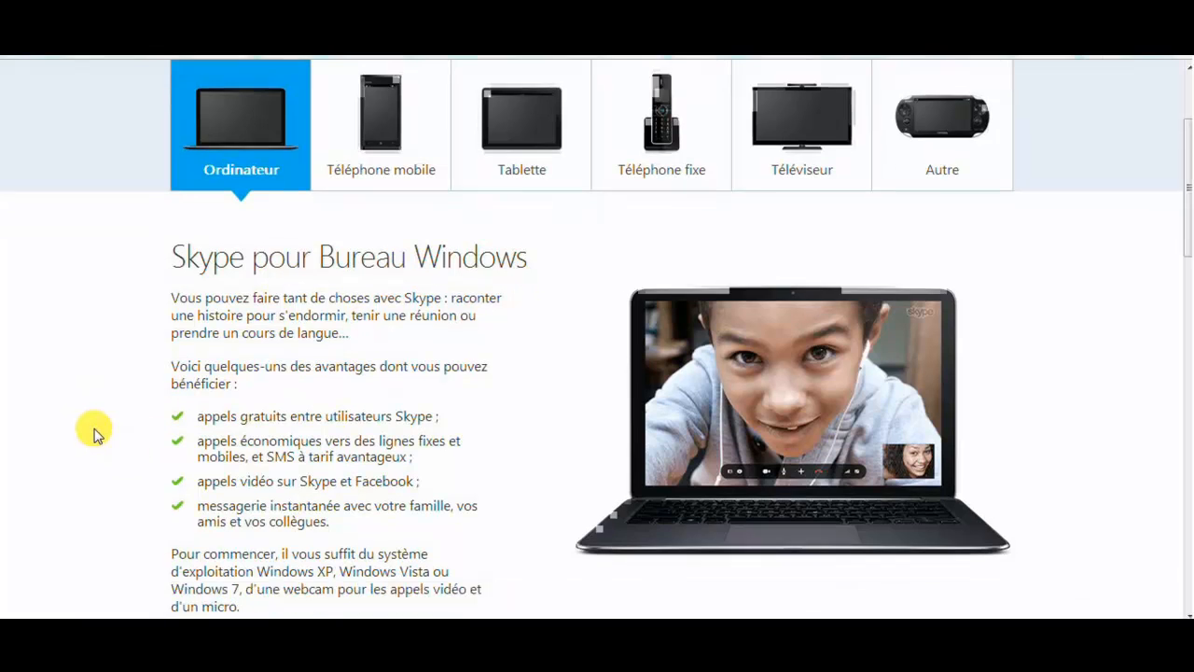
{"action": "scroll", "coordinate": [94, 432], "scroll_direction": "down", "scroll_amount": 2}
{"action": "scroll", "coordinate": [94, 432], "scroll_direction": "down", "scroll_amount": 2}
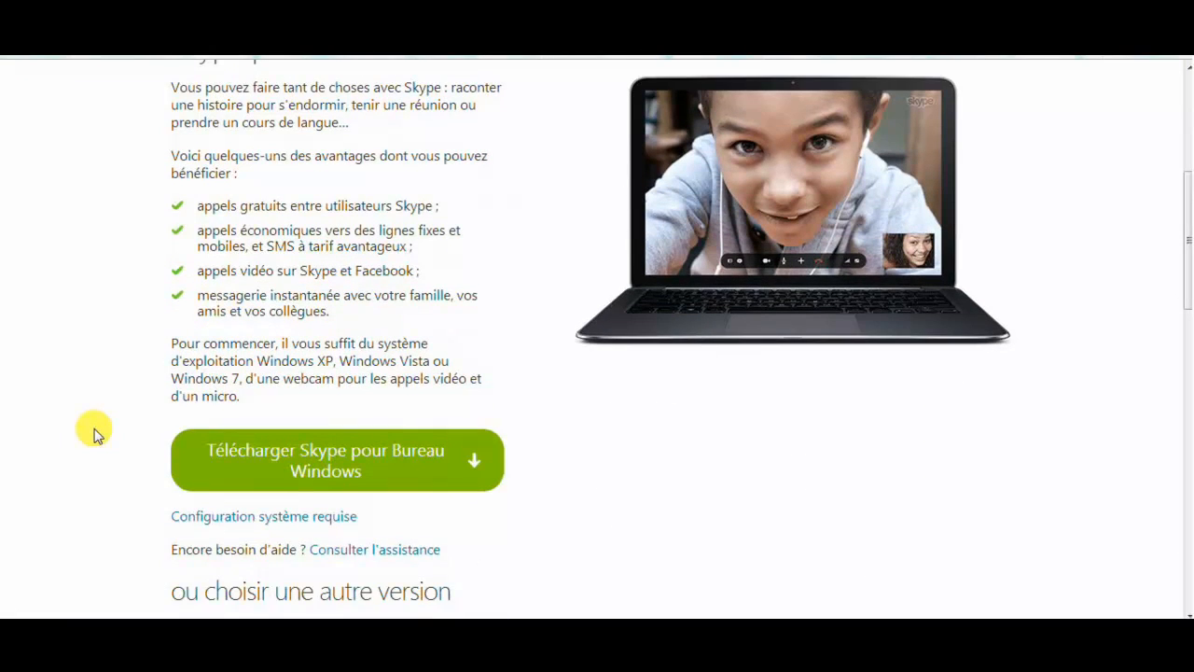
{"action": "scroll", "coordinate": [94, 432], "scroll_direction": "down", "scroll_amount": 2}
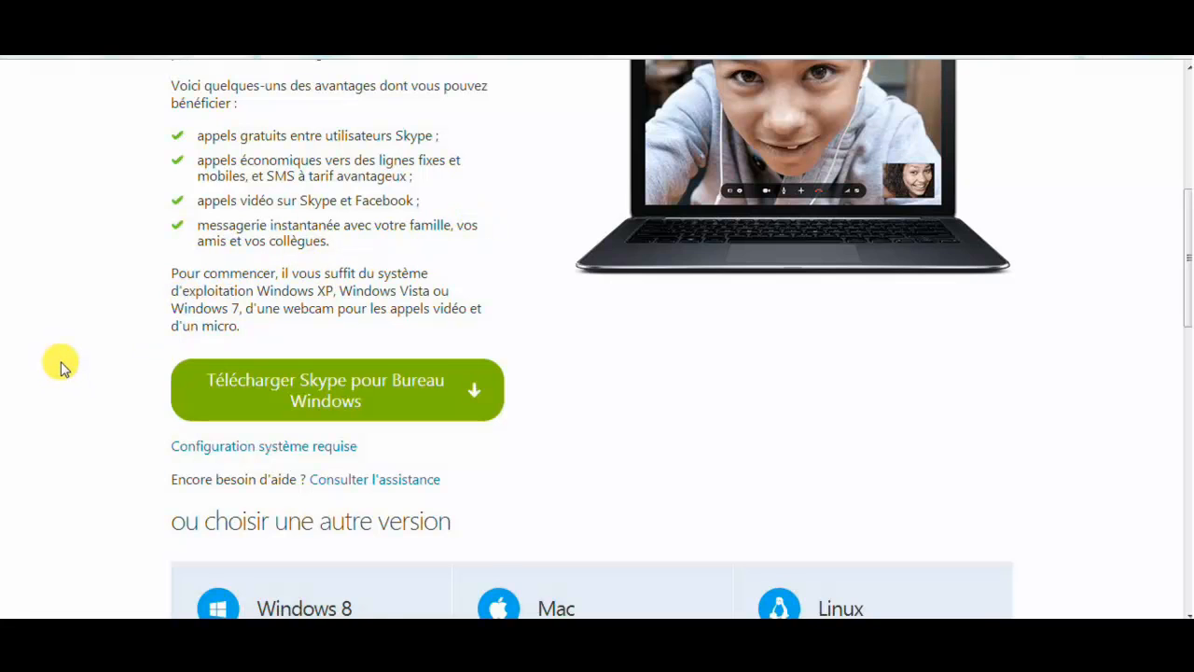
{"action": "scroll", "coordinate": [60, 368], "scroll_direction": "down", "scroll_amount": 1}
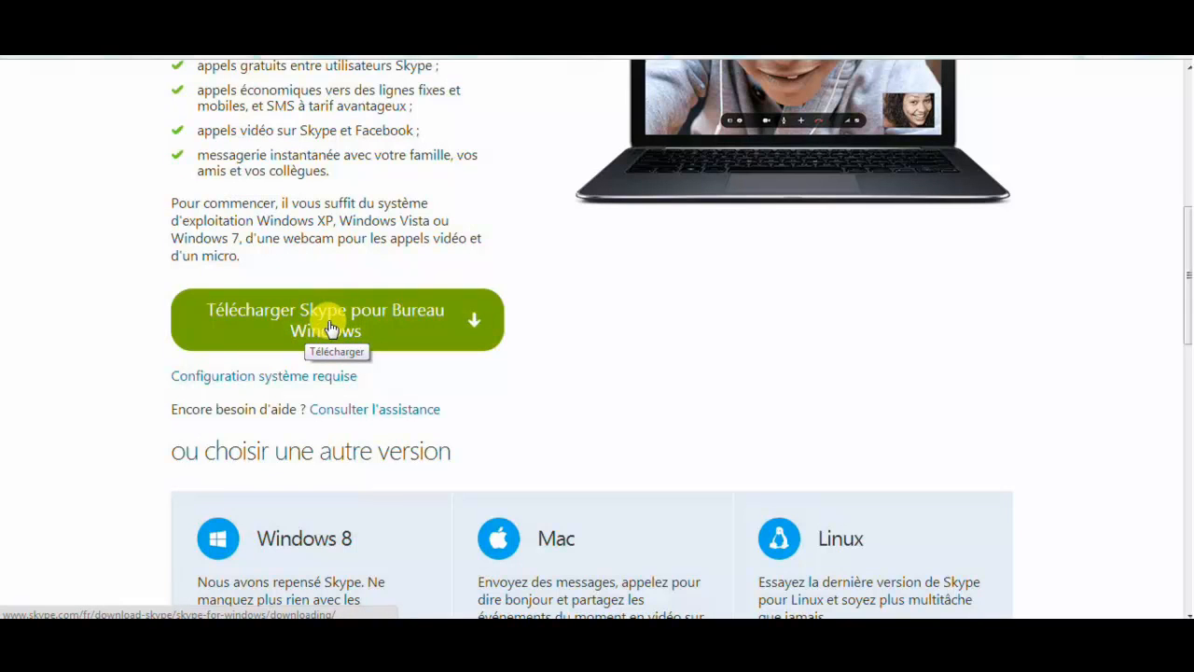
{"action": "scroll", "coordinate": [98, 398], "scroll_direction": "down", "scroll_amount": 3}
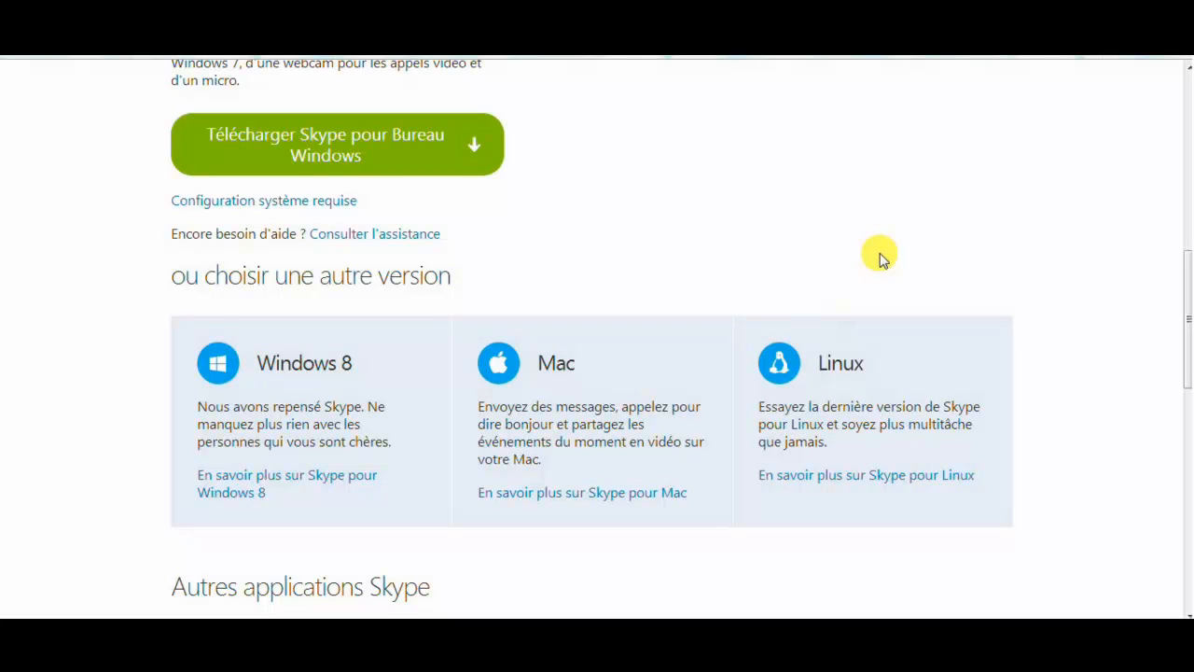
{"action": "scroll", "coordinate": [857, 262], "scroll_direction": "up", "scroll_amount": 1}
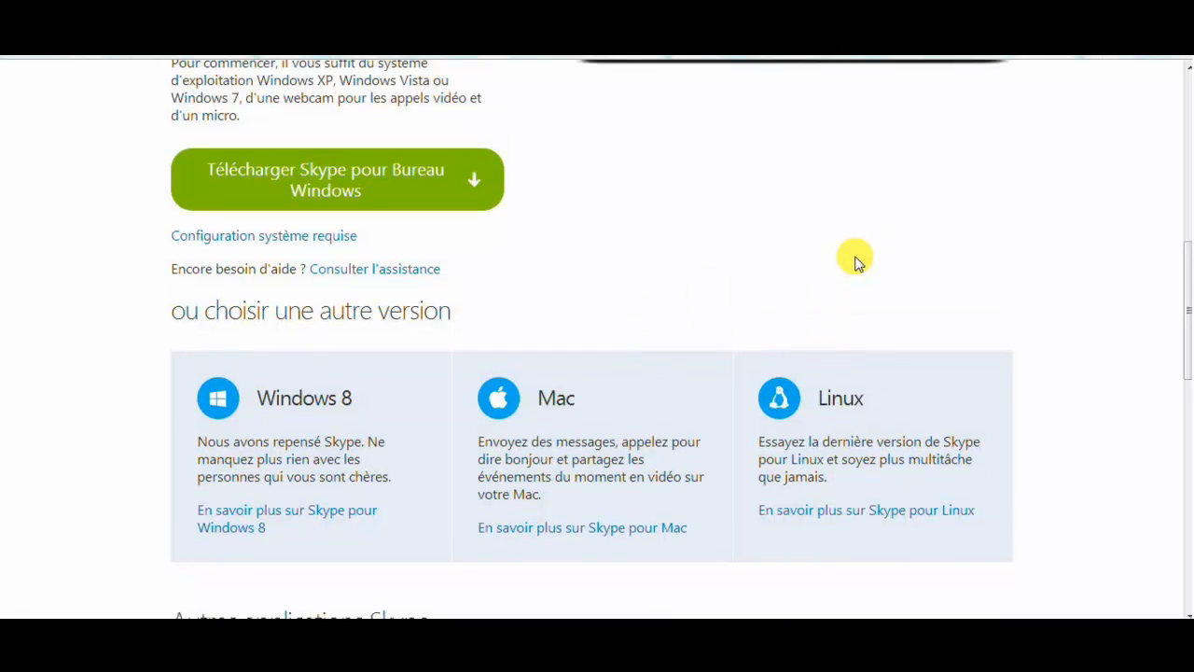
{"action": "scroll", "coordinate": [856, 263], "scroll_direction": "up", "scroll_amount": 7}
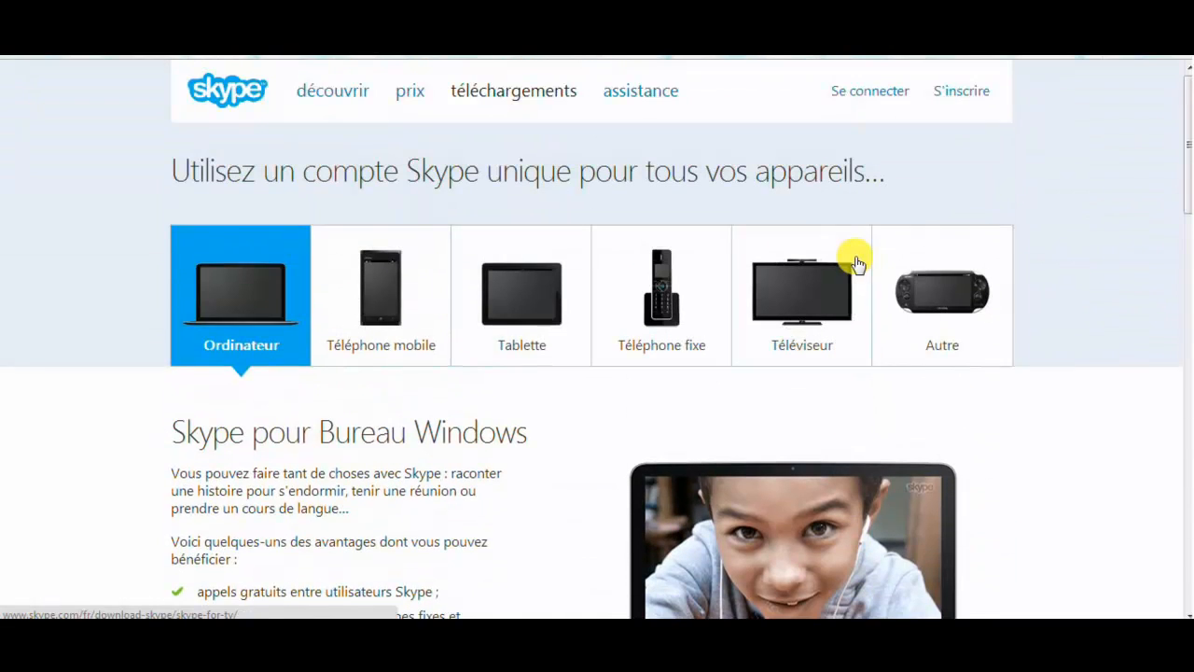
{"action": "scroll", "coordinate": [857, 262], "scroll_direction": "down", "scroll_amount": 1}
{"action": "scroll", "coordinate": [856, 262], "scroll_direction": "up", "scroll_amount": 1}
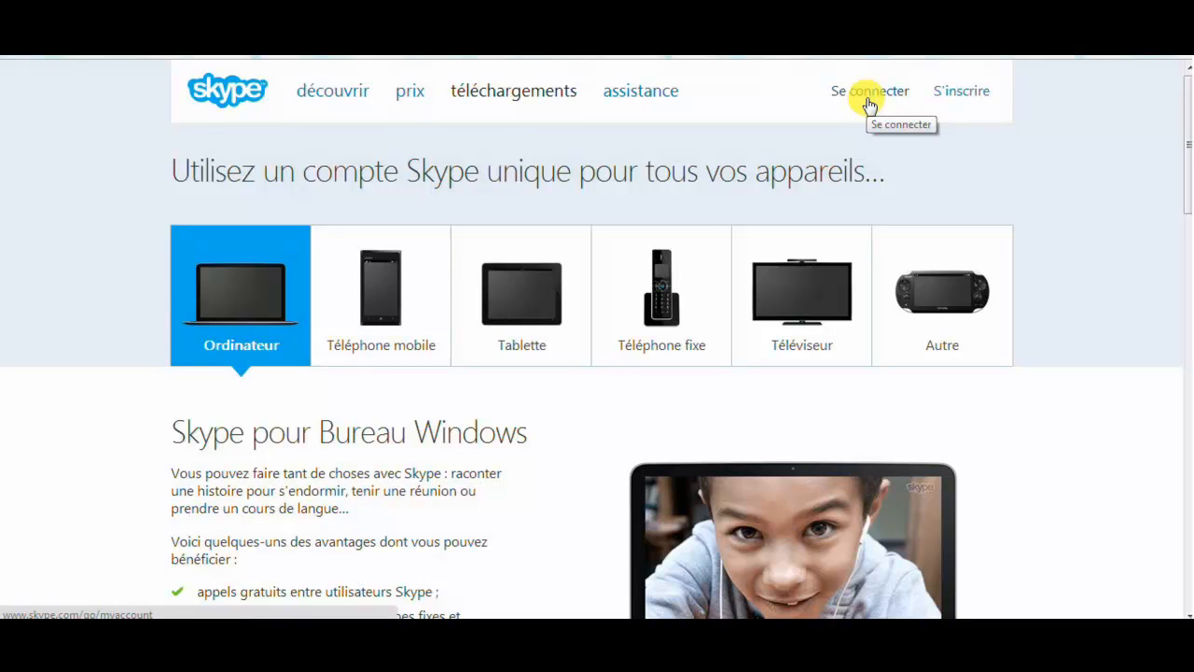
Open the S'inscrire sign-up form and enter the user's first name and last name
{"action": "left_click", "coordinate": [970, 98]}
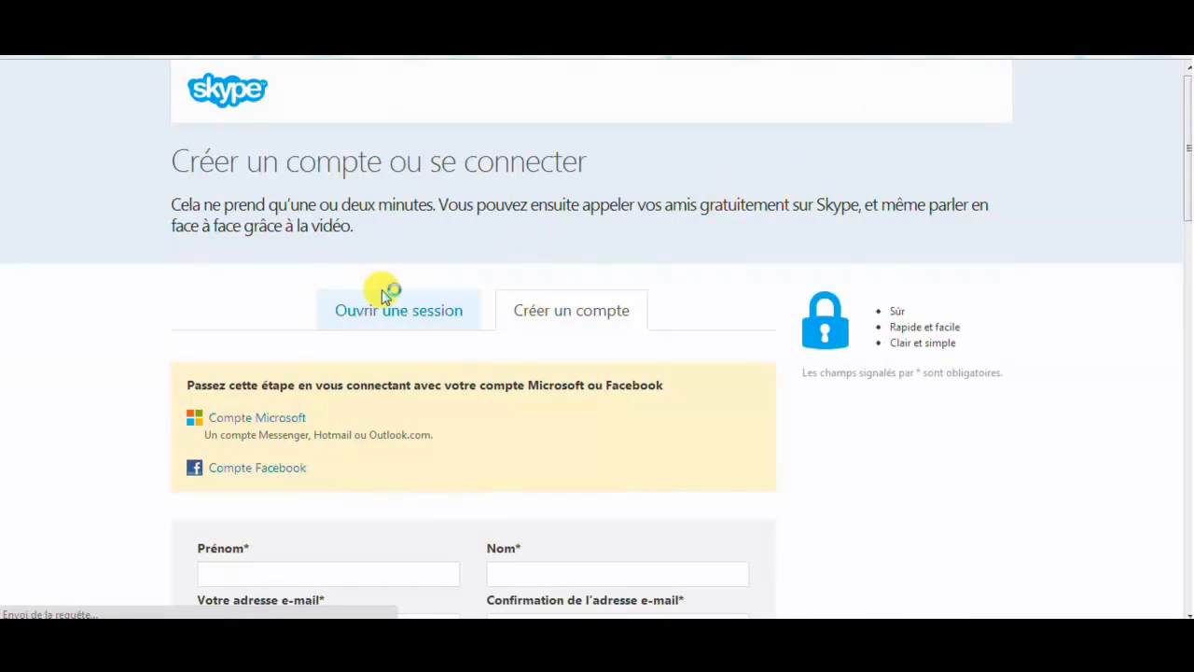
{"action": "scroll", "coordinate": [99, 381], "scroll_direction": "down", "scroll_amount": 2}
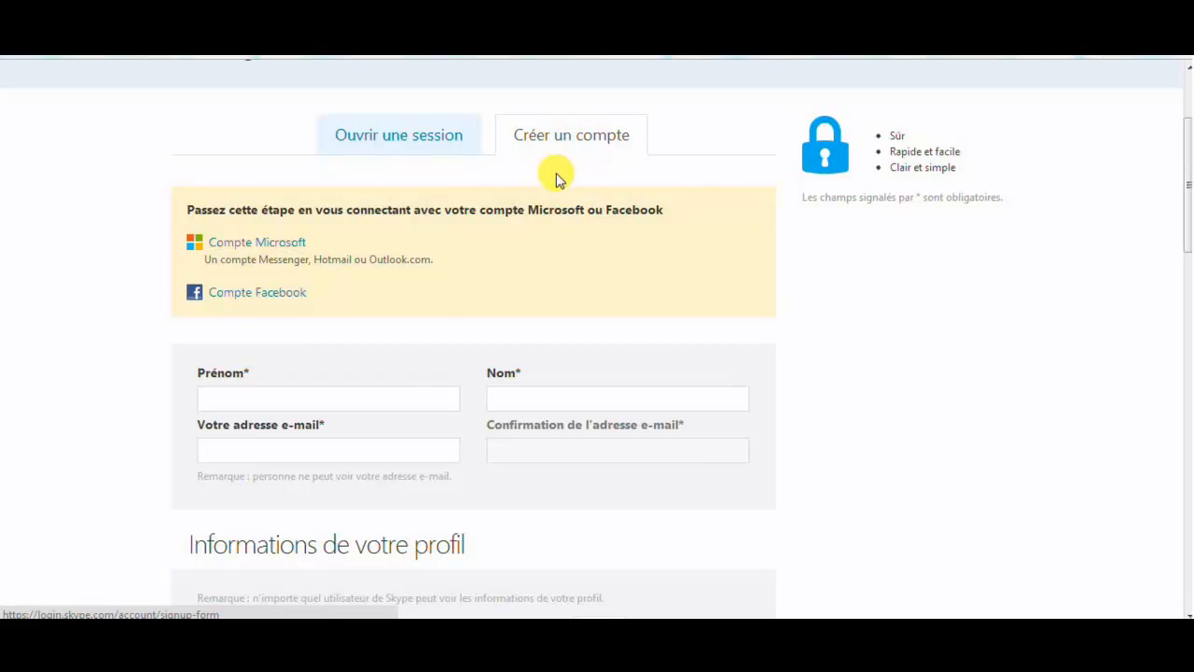
{"action": "left_click", "coordinate": [382, 396]}
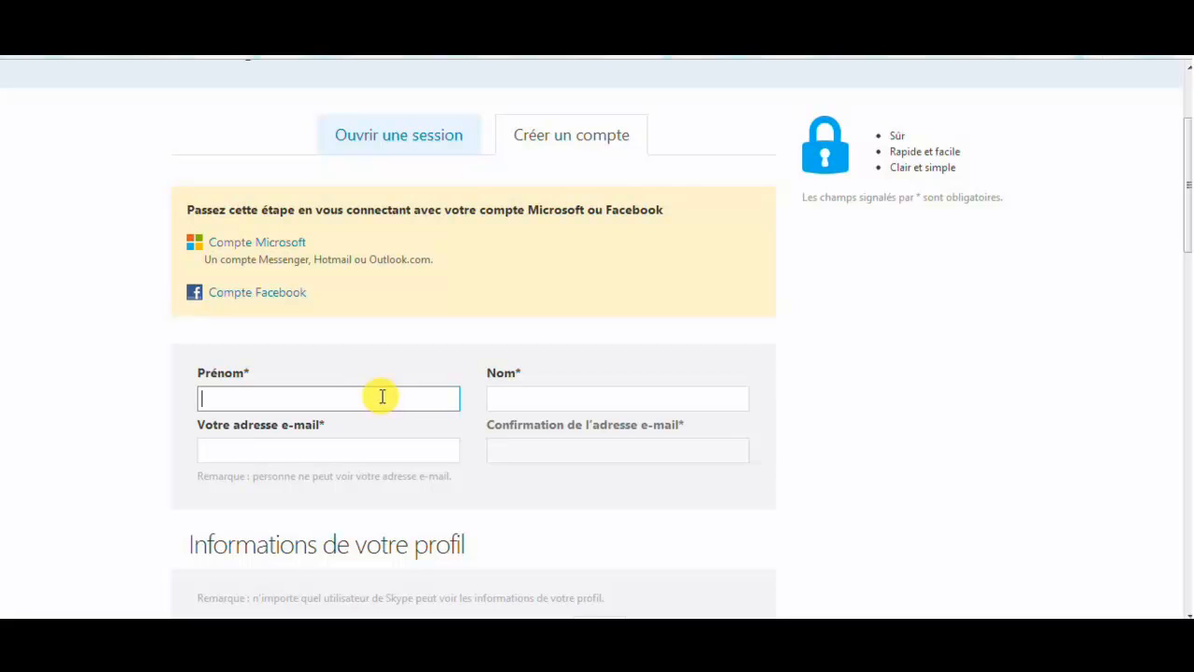
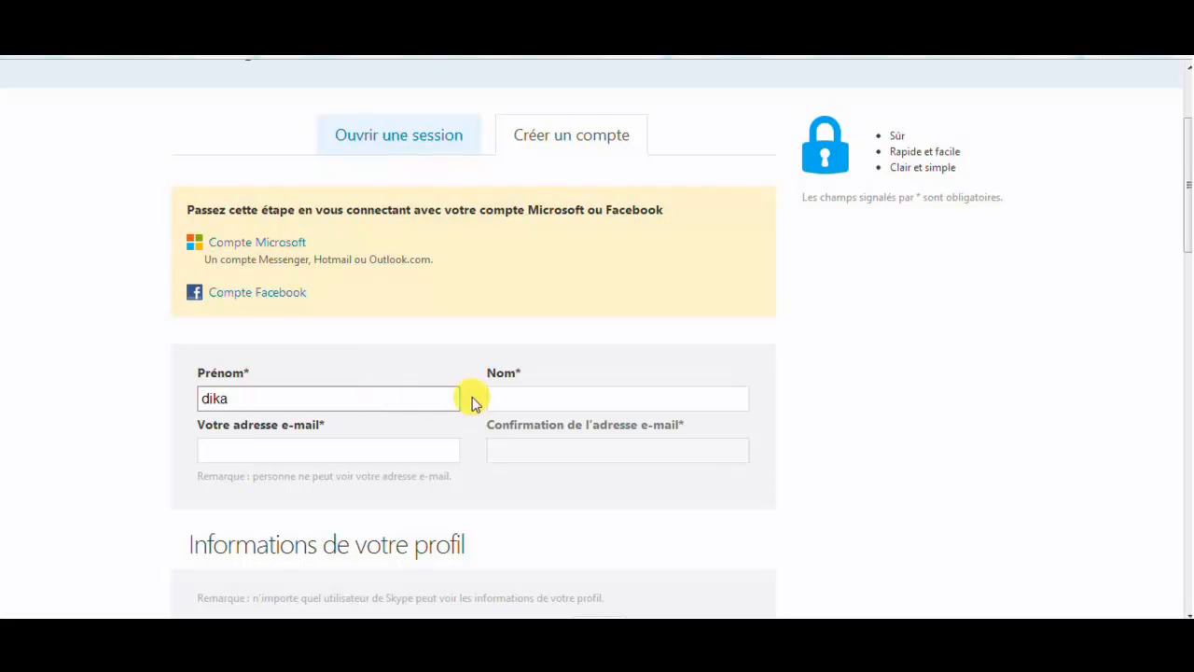
{"action": "left_click", "coordinate": [532, 398]}
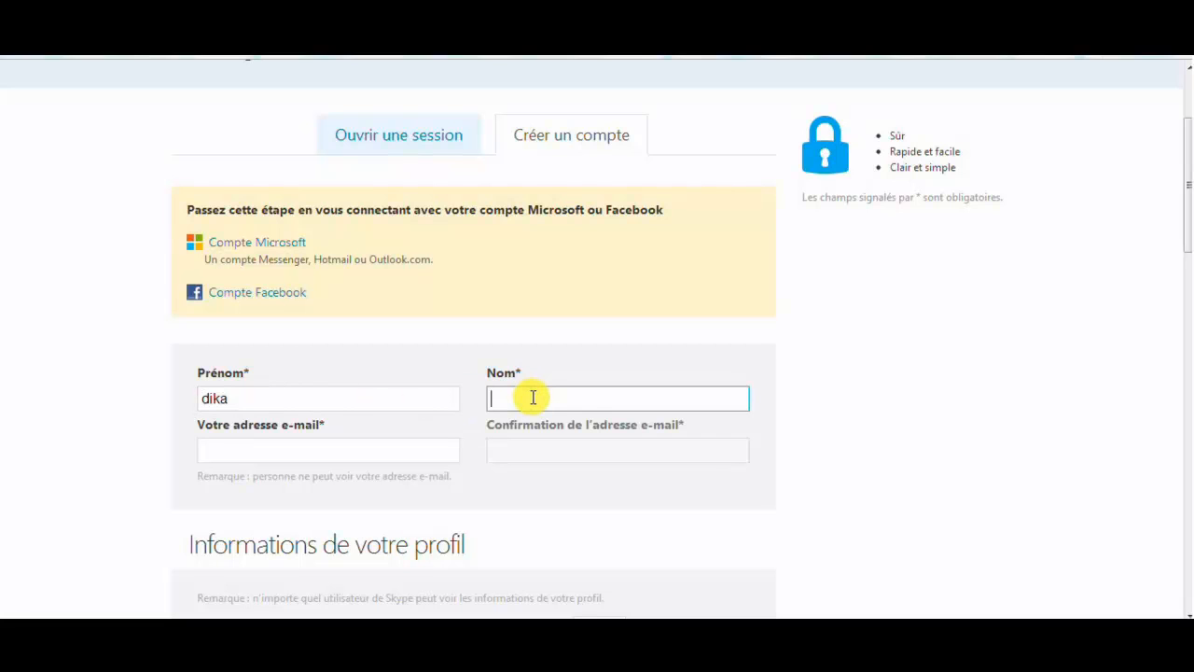
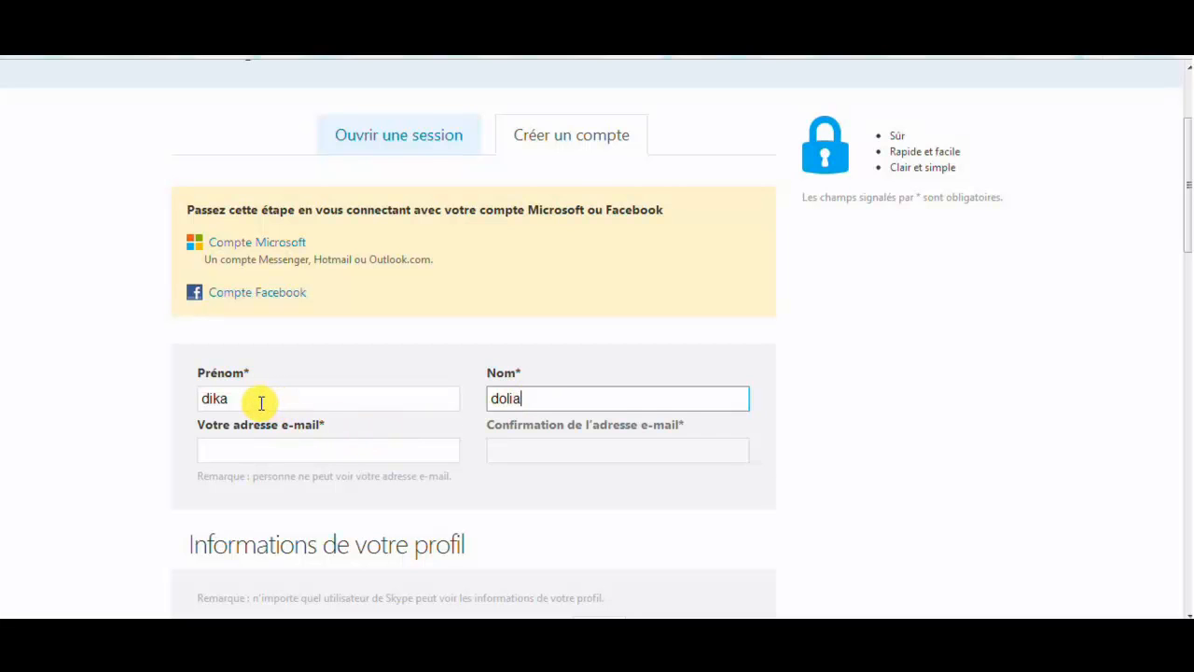
{"action": "left_click", "coordinate": [300, 457]}
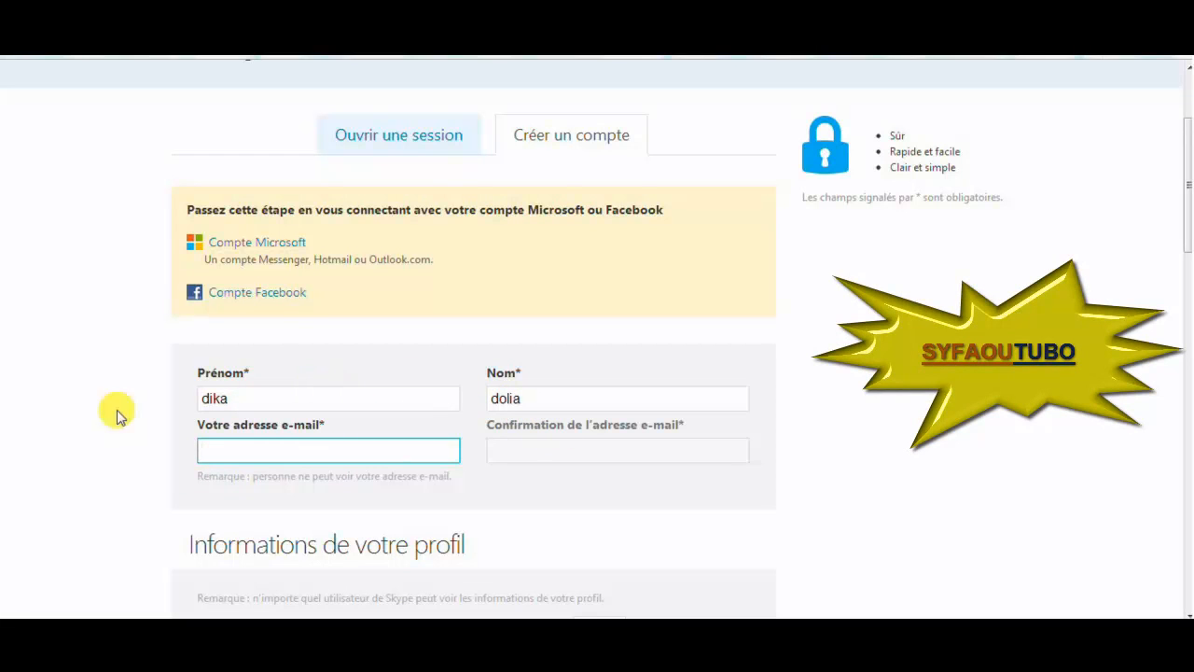
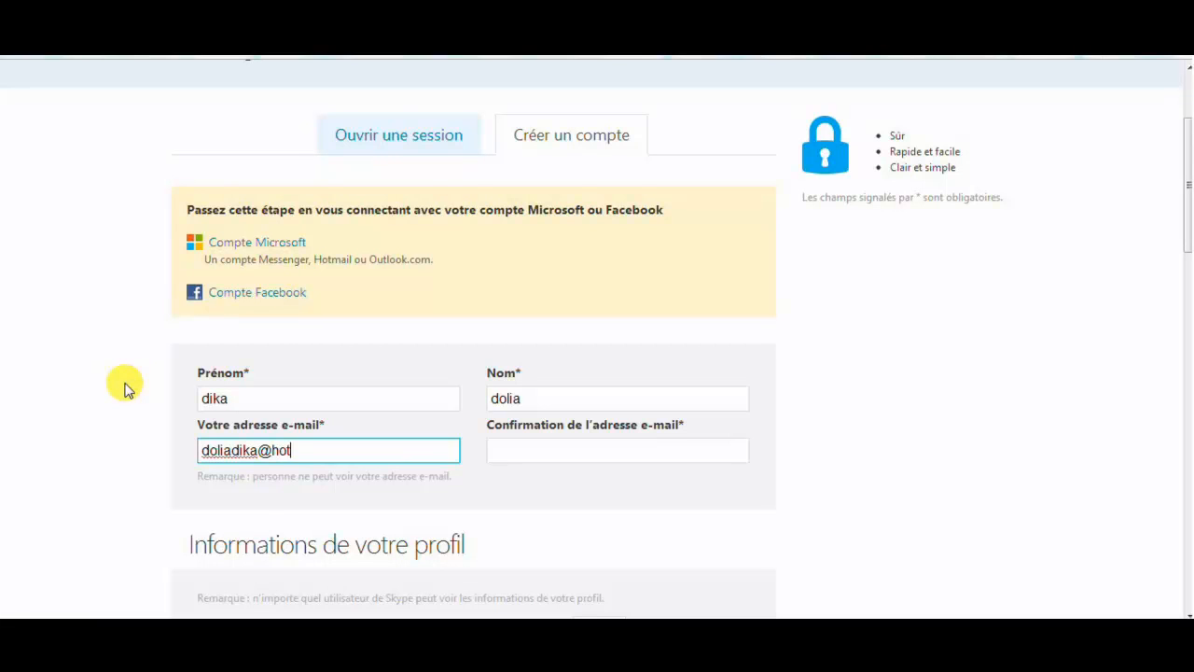
Enter the user's e-mail address, revising its domain several times before settling on skype.fr
{"action": "type", "text": "skype.fr"}
{"action": "key", "text": "BackSpace"}
{"action": "key", "text": "BackSpace"}
{"action": "key", "text": "BackSpace"}
{"action": "key", "text": "BackSpace"}
{"action": "key", "text": "BackSpace"}
{"action": "key", "text": "BackSpace"}
{"action": "key", "text": "BackSpace"}
{"action": "key", "text": "BackSpace"}
{"action": "type", "text": "live.fr"}
{"action": "key", "text": "BackSpace"}
{"action": "key", "text": "BackSpace"}
{"action": "key", "text": "BackSpace"}
{"action": "key", "text": "BackSpace"}
{"action": "key", "text": "BackSpace"}
{"action": "key", "text": "BackSpace"}
{"action": "type", "text": "skype.fr"}
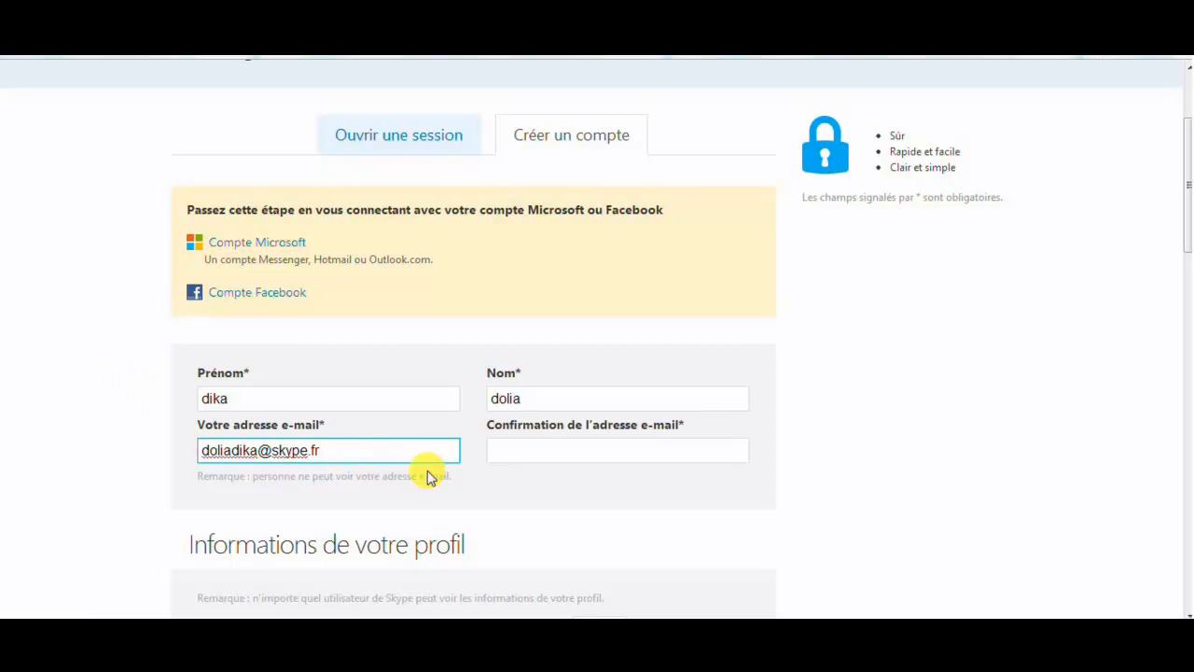
{"action": "left_click", "coordinate": [539, 455]}
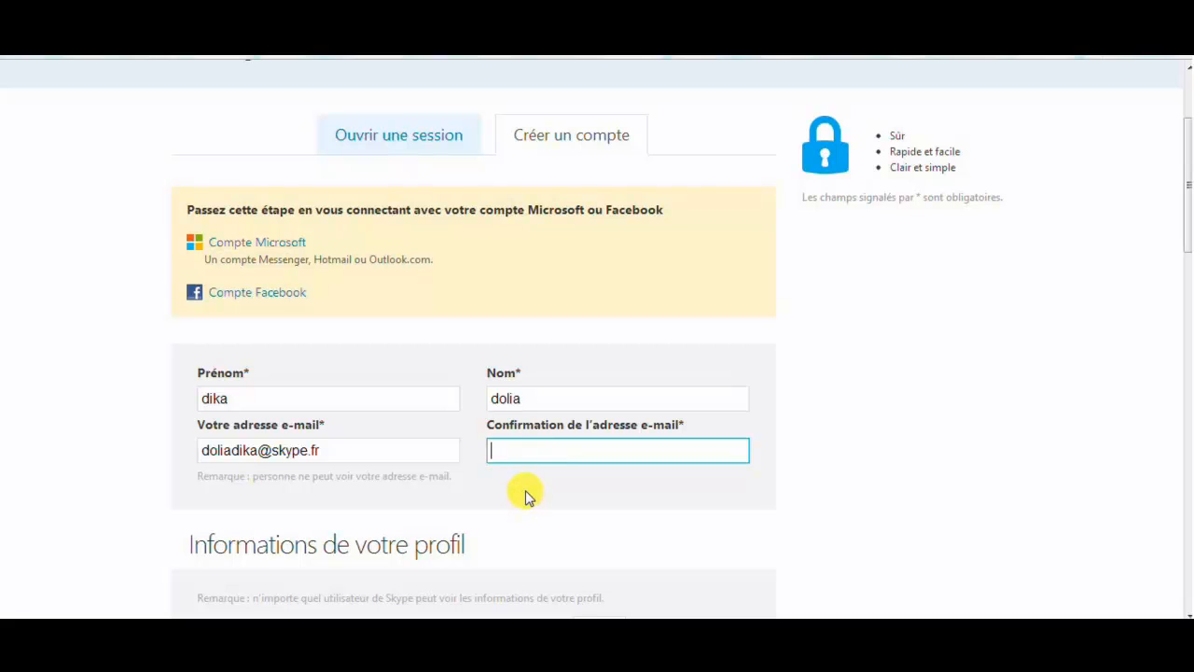
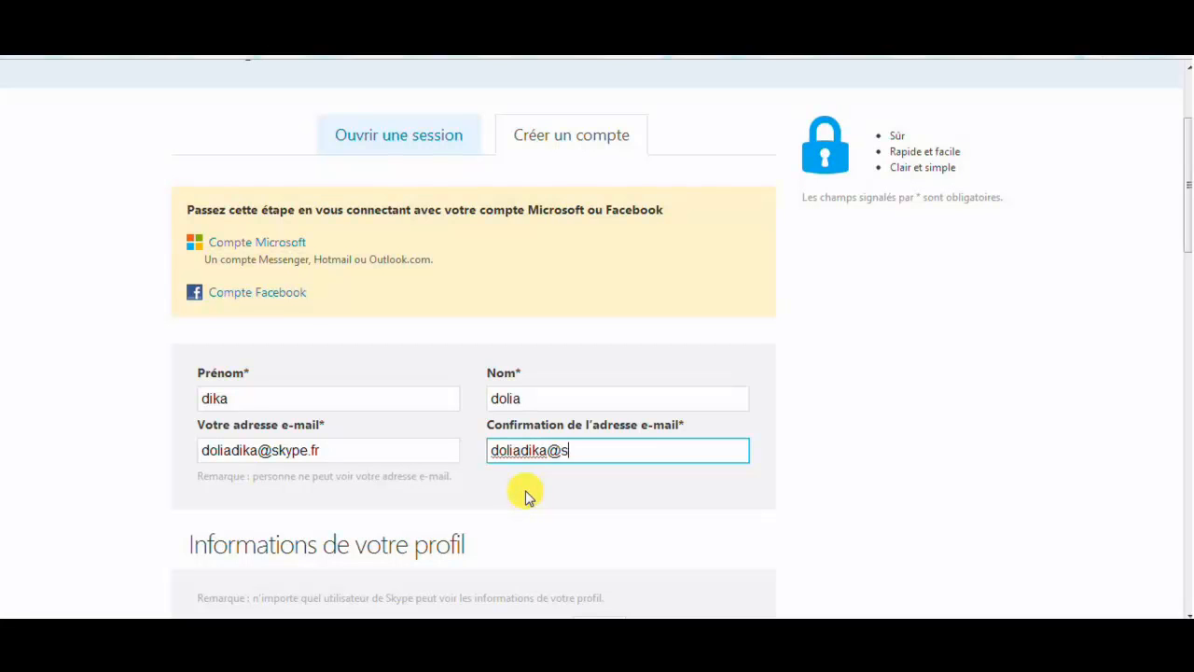
Repeat the same e-mail address in the confirmation field and scroll to the profile details
{"action": "left_click", "coordinate": [99, 474]}
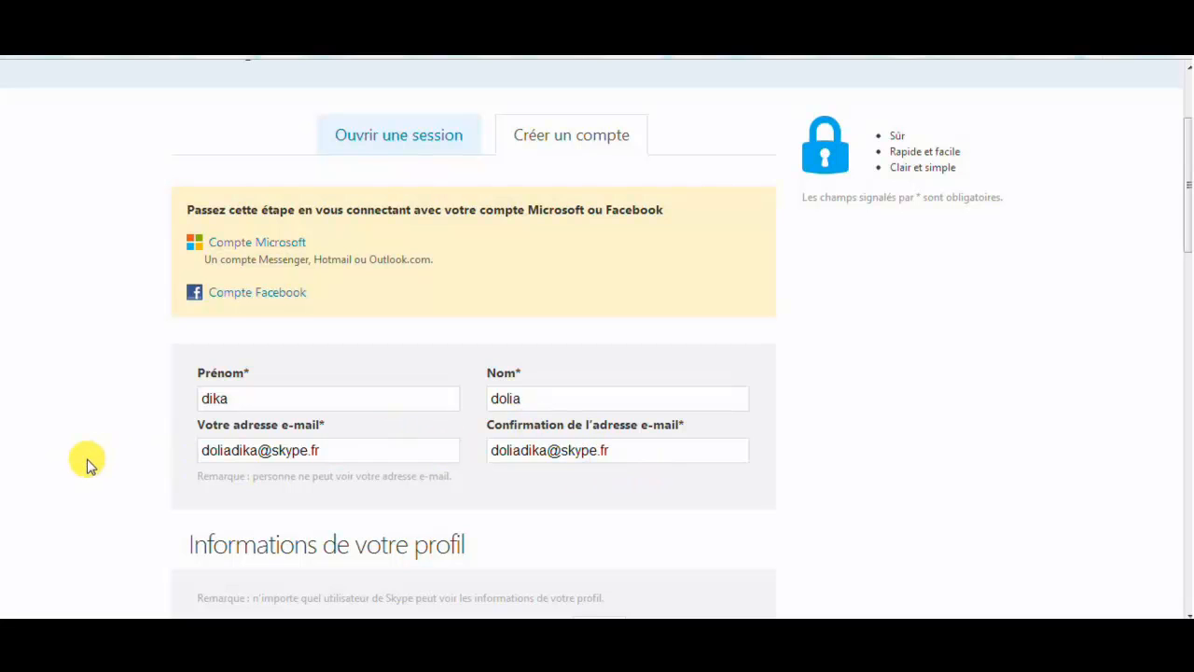
{"action": "scroll", "coordinate": [87, 464], "scroll_direction": "down", "scroll_amount": 3}
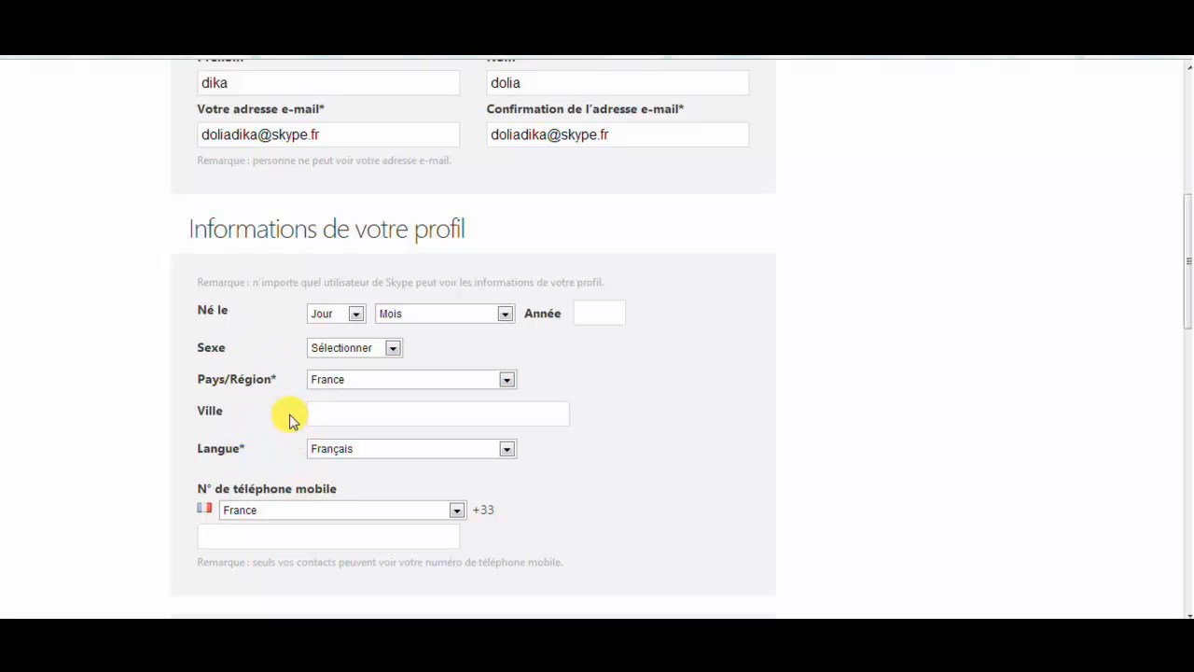
Set the birth date to 2 Avril 1990 and the sex to Homme
{"action": "left_click", "coordinate": [355, 316]}
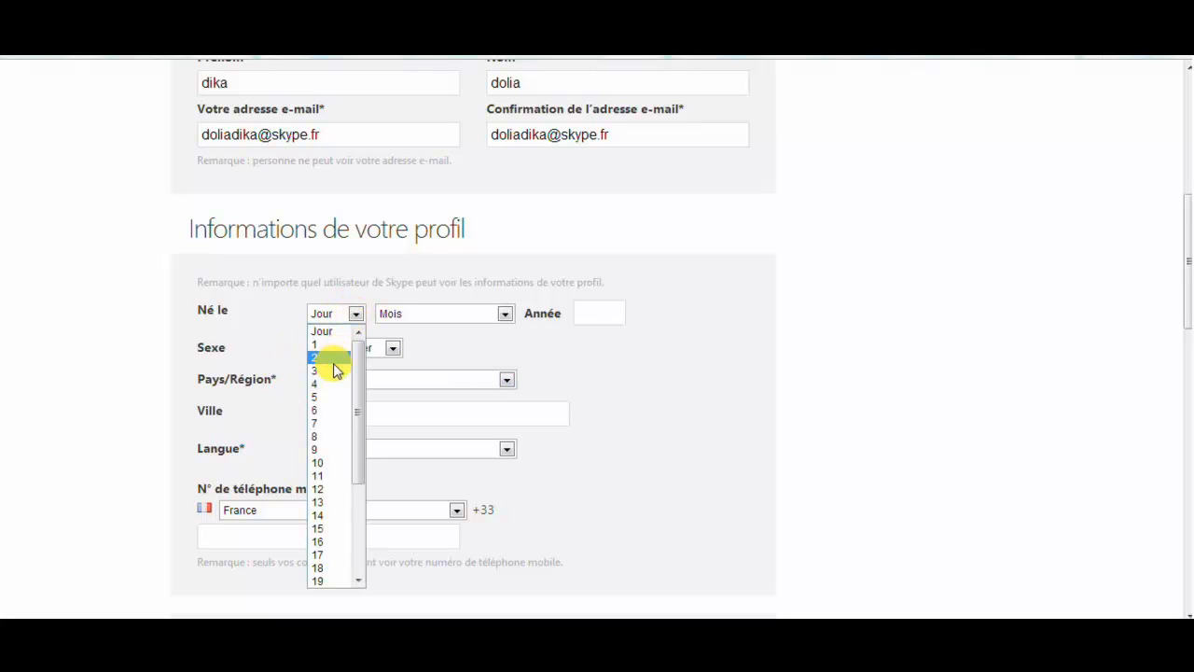
{"action": "left_click", "coordinate": [334, 360]}
{"action": "left_click", "coordinate": [459, 318]}
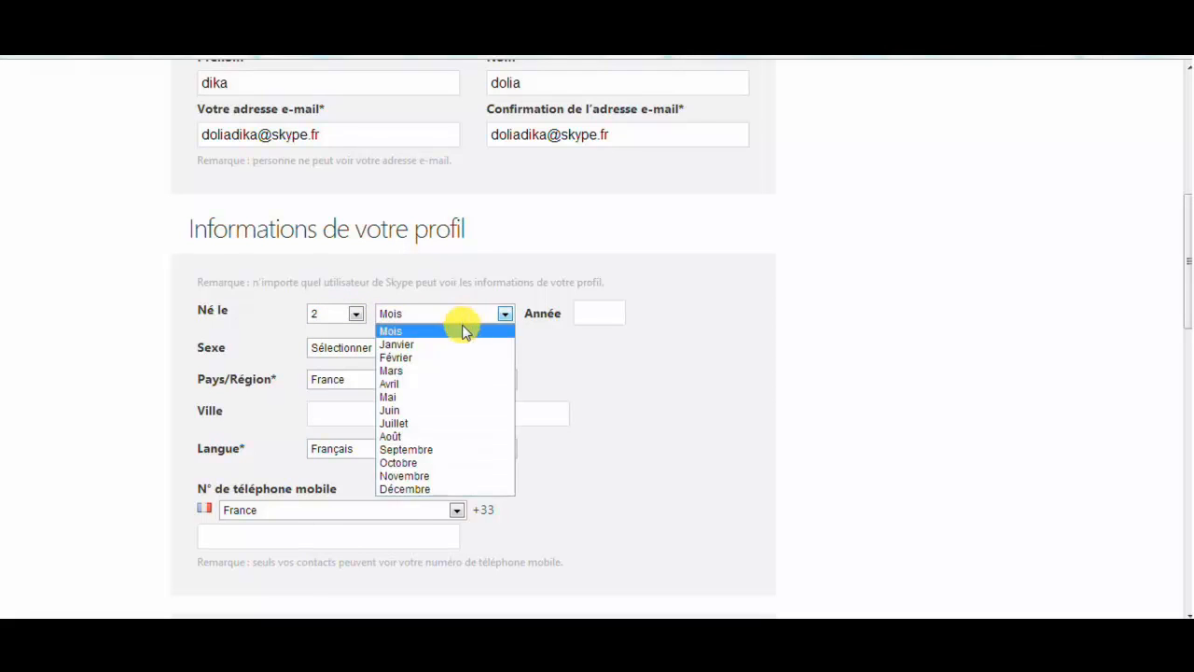
{"action": "left_click", "coordinate": [452, 390]}
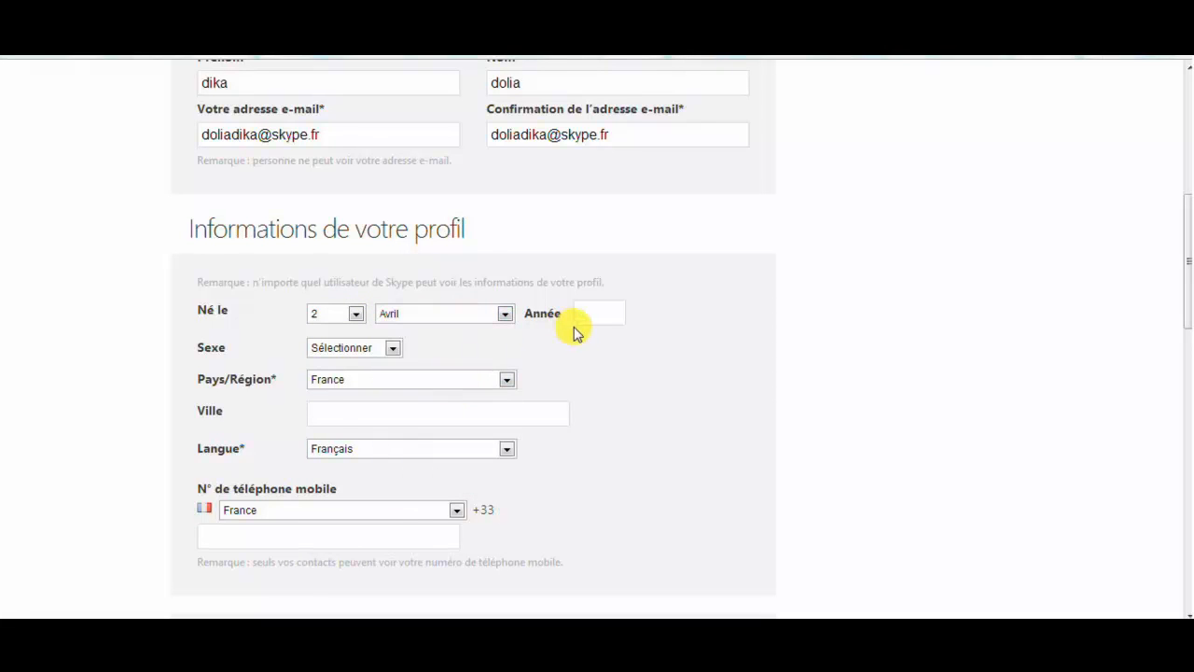
{"action": "left_click", "coordinate": [592, 317]}
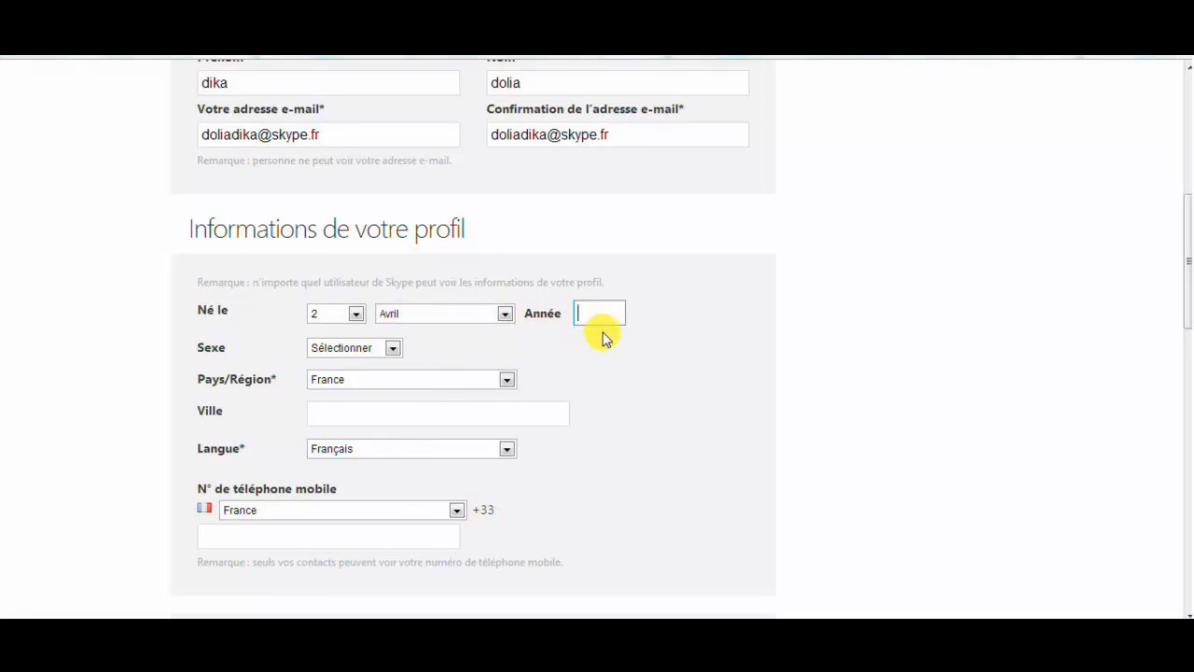
{"action": "type", "text": "1990"}
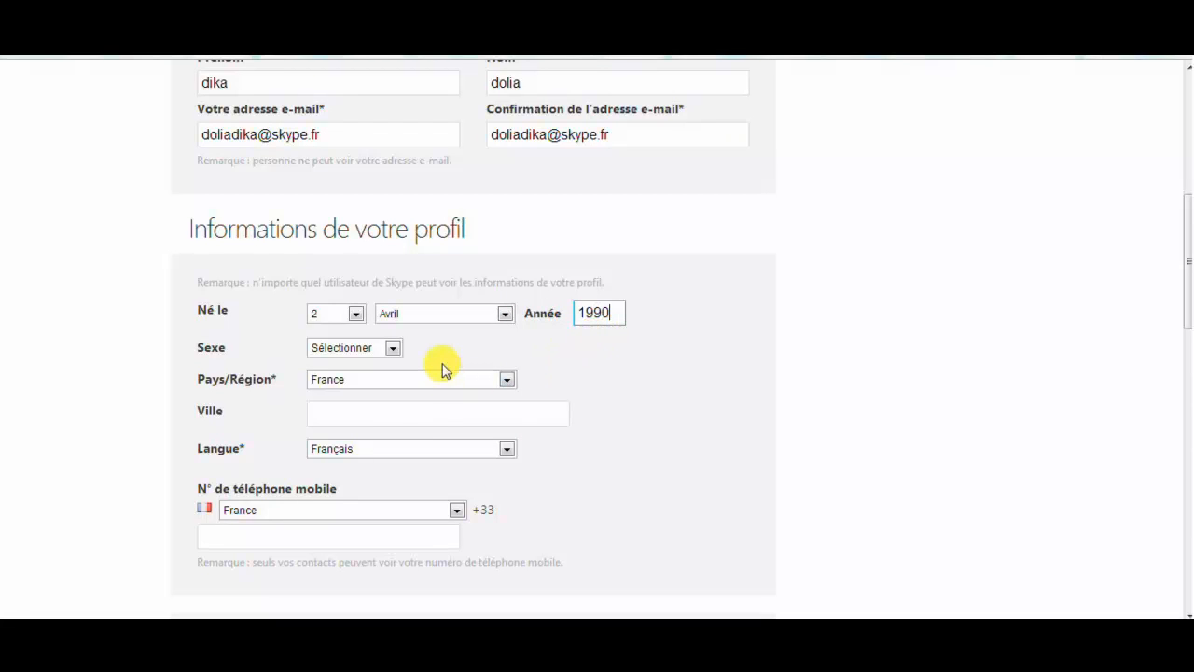
{"action": "left_click", "coordinate": [396, 350]}
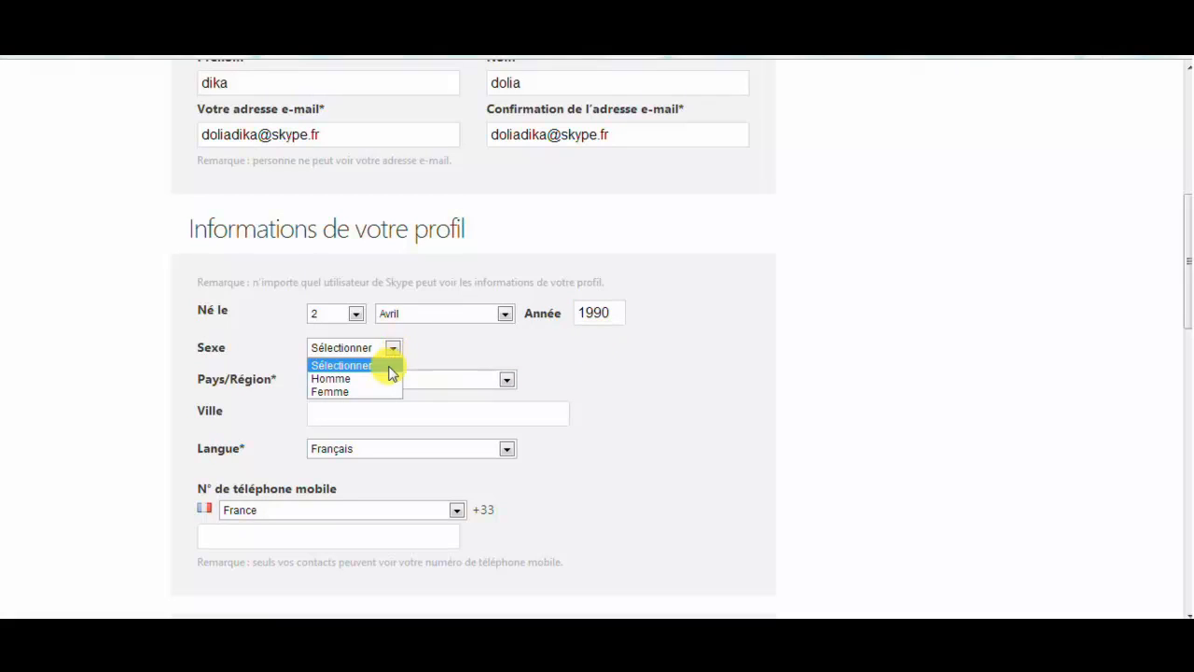
{"action": "left_click", "coordinate": [382, 380]}
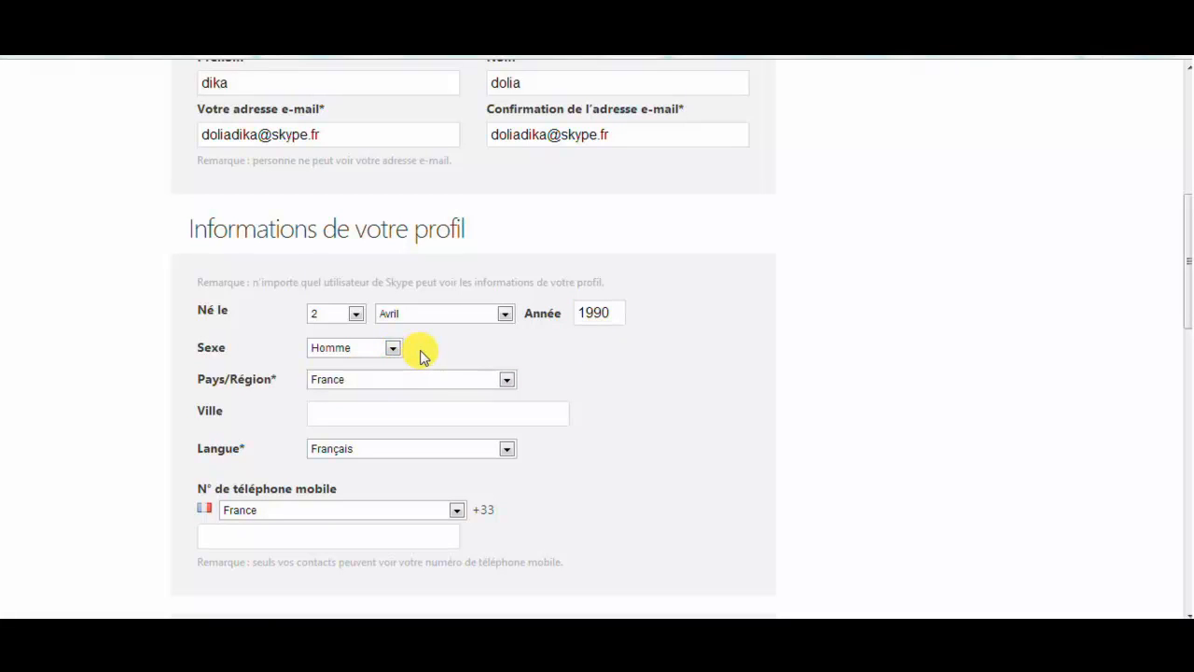
Keep France and Français, enter Villeurbanne as the city, and leave the mobile number empty
{"action": "left_click", "coordinate": [507, 380]}
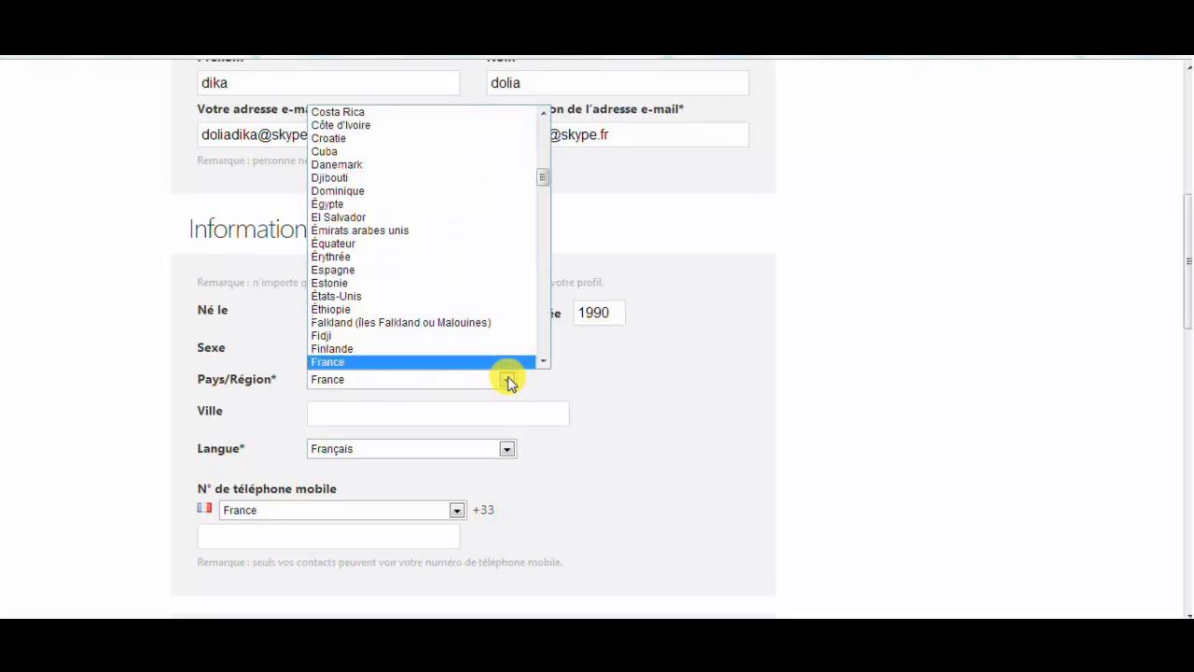
{"action": "left_click", "coordinate": [594, 388]}
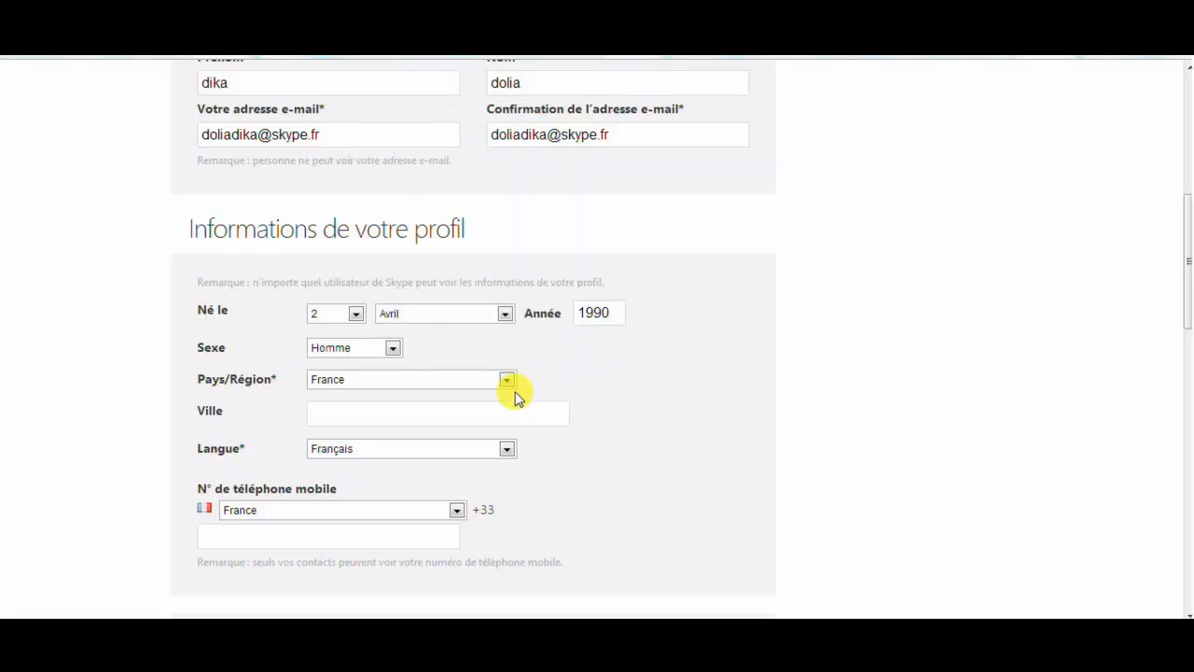
{"action": "left_click", "coordinate": [408, 424]}
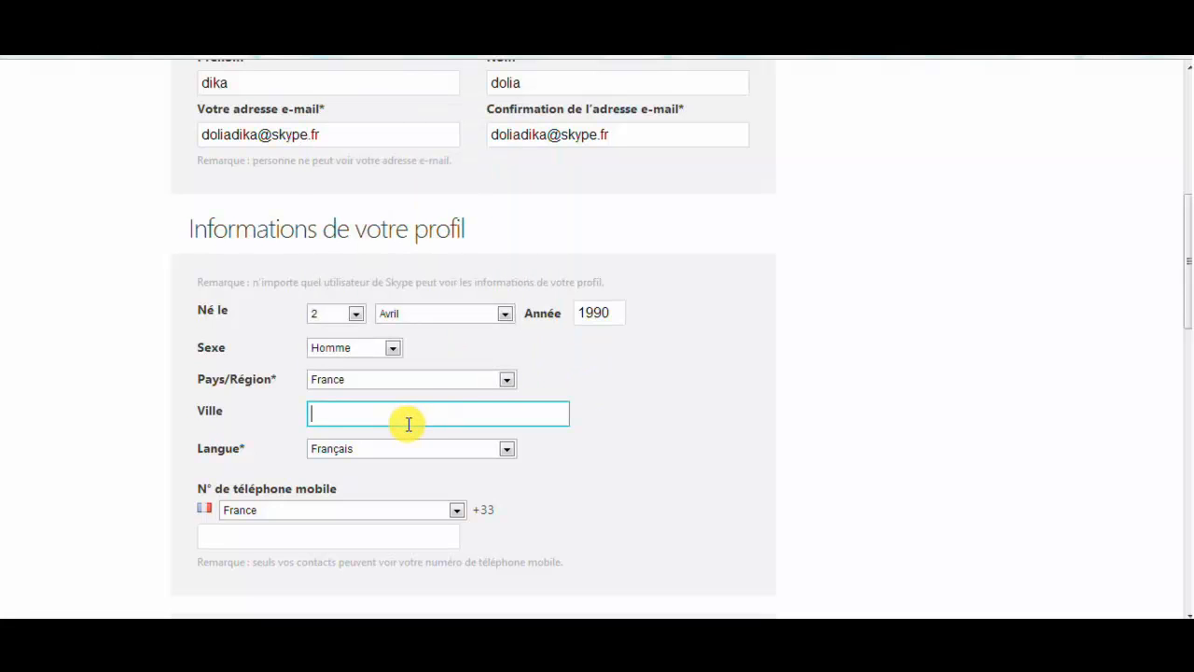
{"action": "type", "text": "Villeurbanne"}
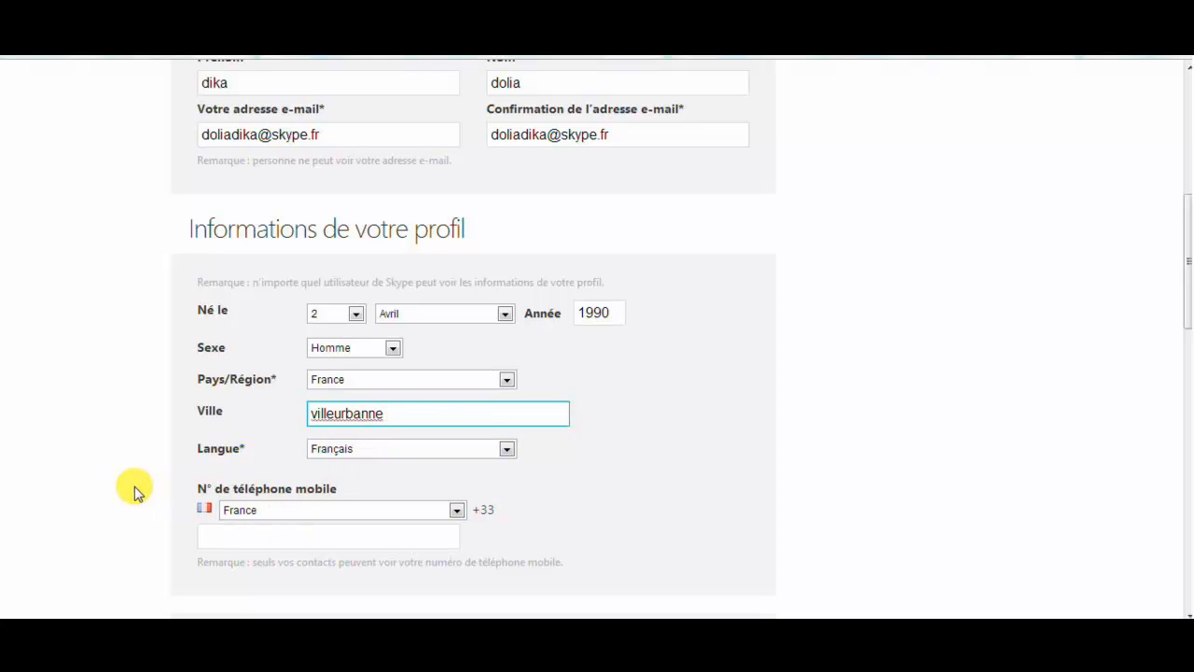
{"action": "left_click", "coordinate": [400, 455]}
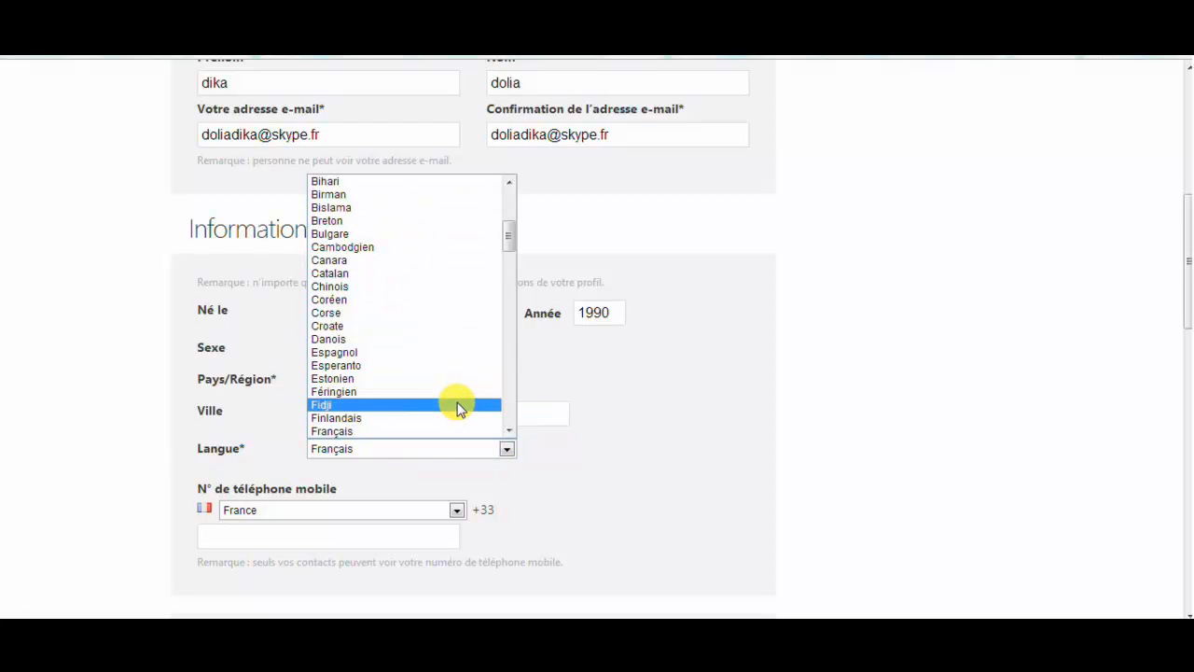
{"action": "left_click", "coordinate": [485, 431]}
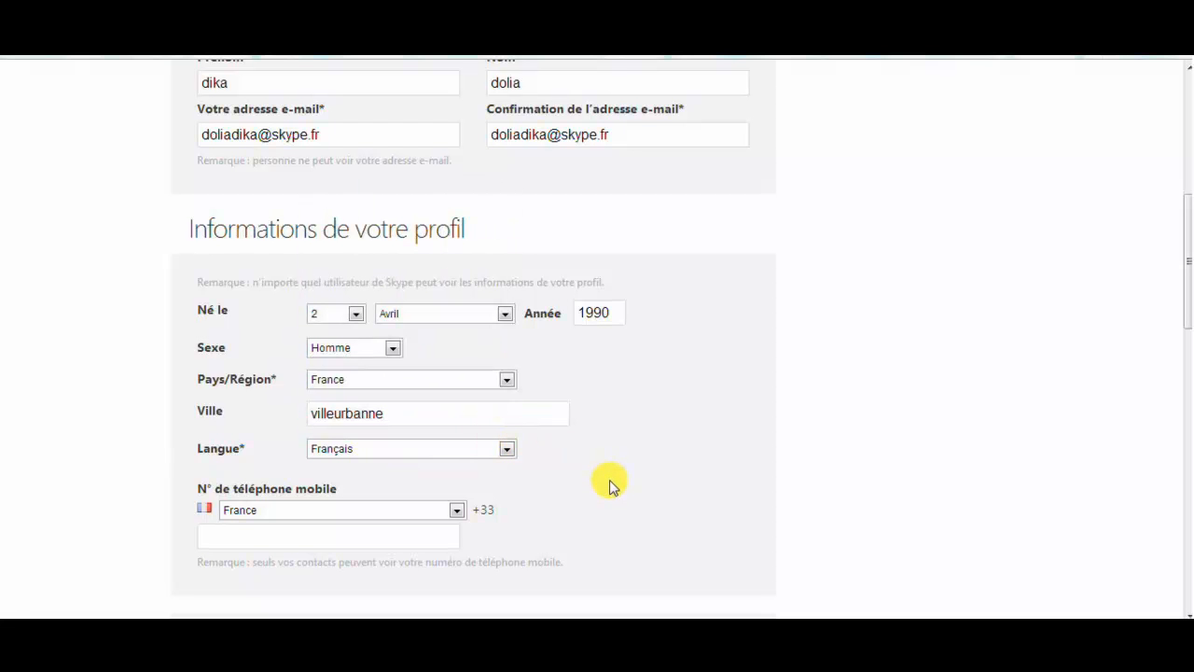
{"action": "key", "text": "Tab"}
{"action": "key", "text": "Tab"}
{"action": "left_click", "coordinate": [110, 517]}
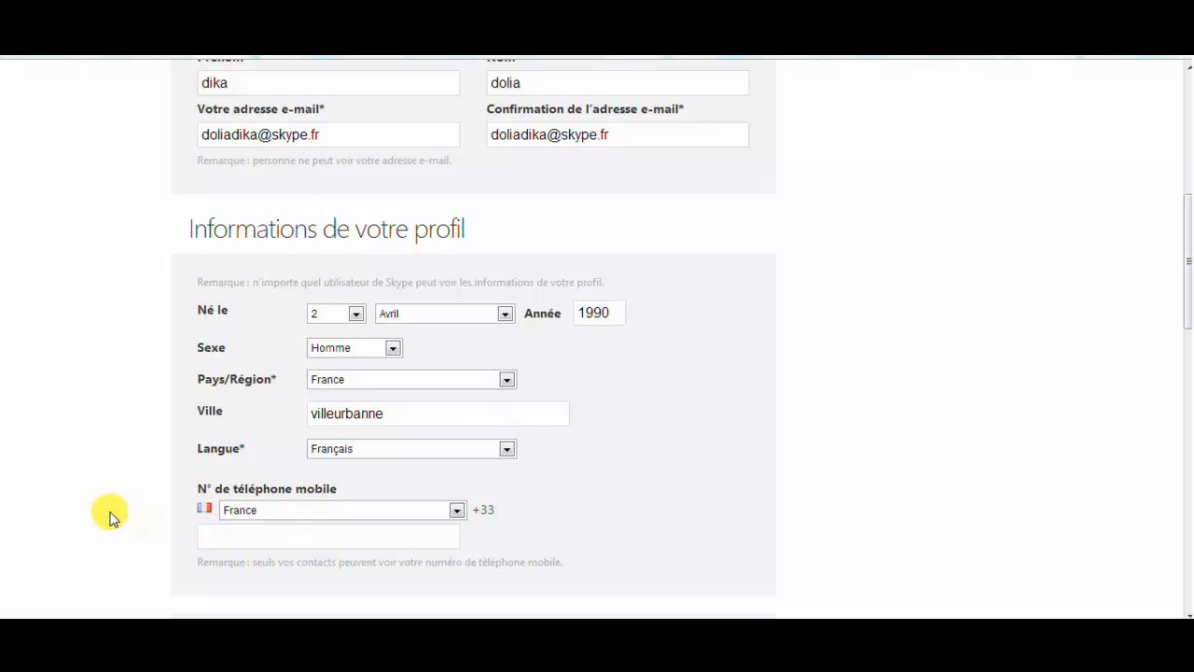
{"action": "scroll", "coordinate": [110, 517], "scroll_direction": "down", "scroll_amount": 2}
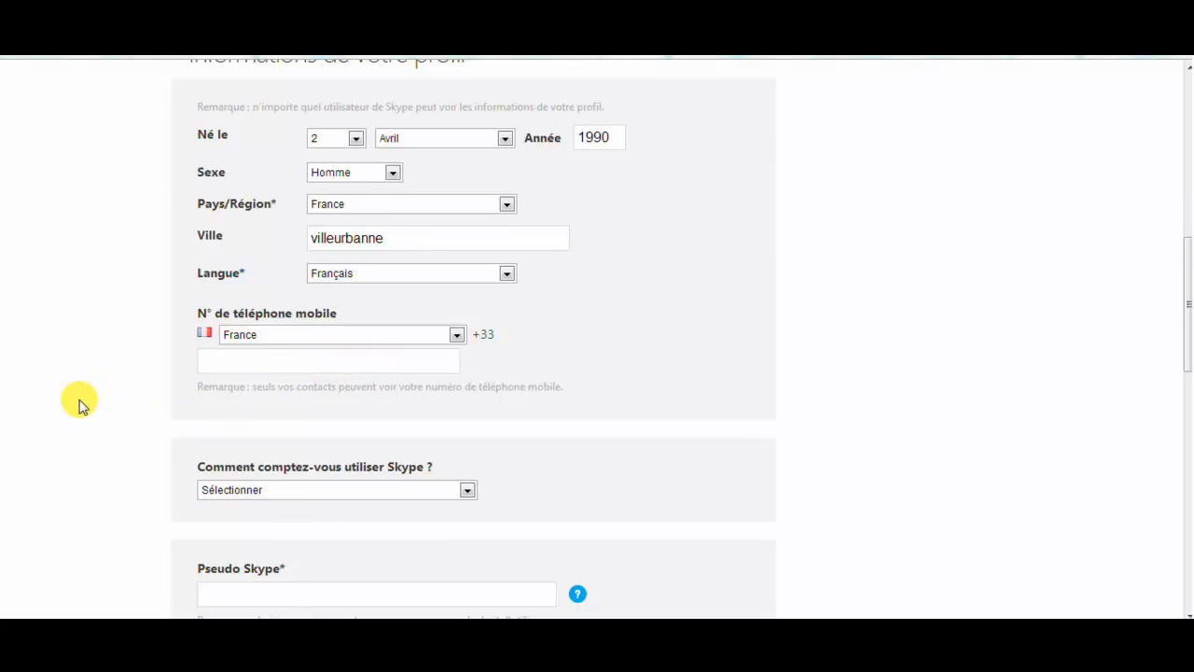
Choose 'Principalement pour des conversations personnelles' as how Skype will be used
{"action": "scroll", "coordinate": [80, 403], "scroll_direction": "down", "scroll_amount": 1}
{"action": "scroll", "coordinate": [79, 403], "scroll_direction": "down", "scroll_amount": 3}
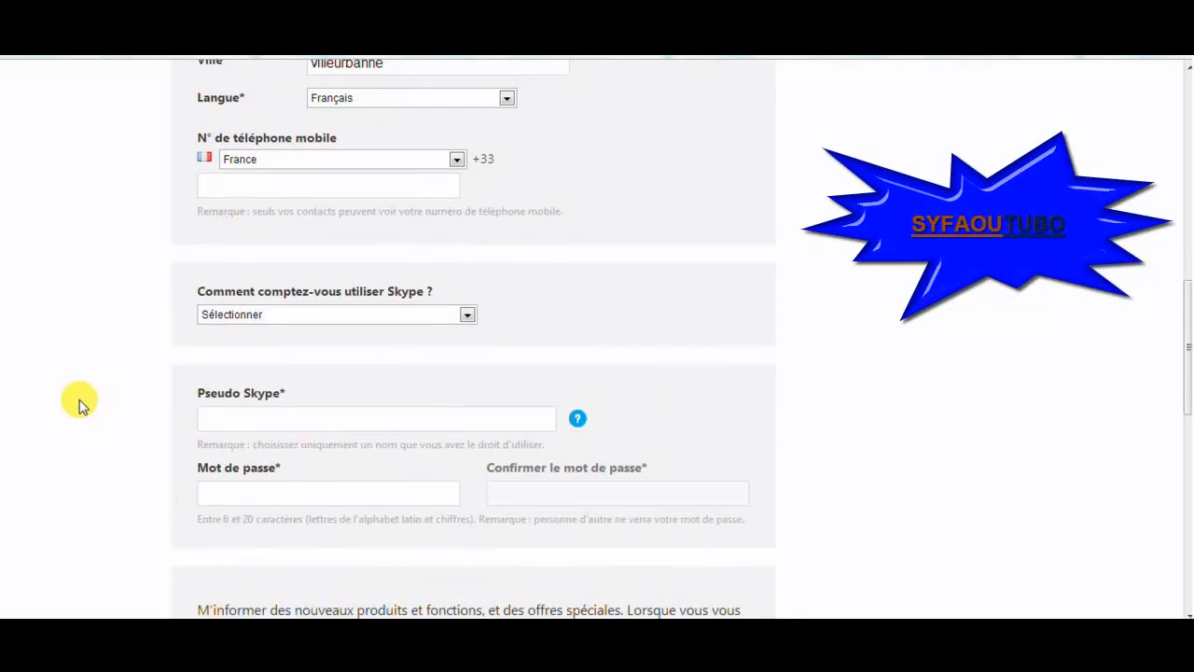
{"action": "scroll", "coordinate": [79, 403], "scroll_direction": "down", "scroll_amount": 1}
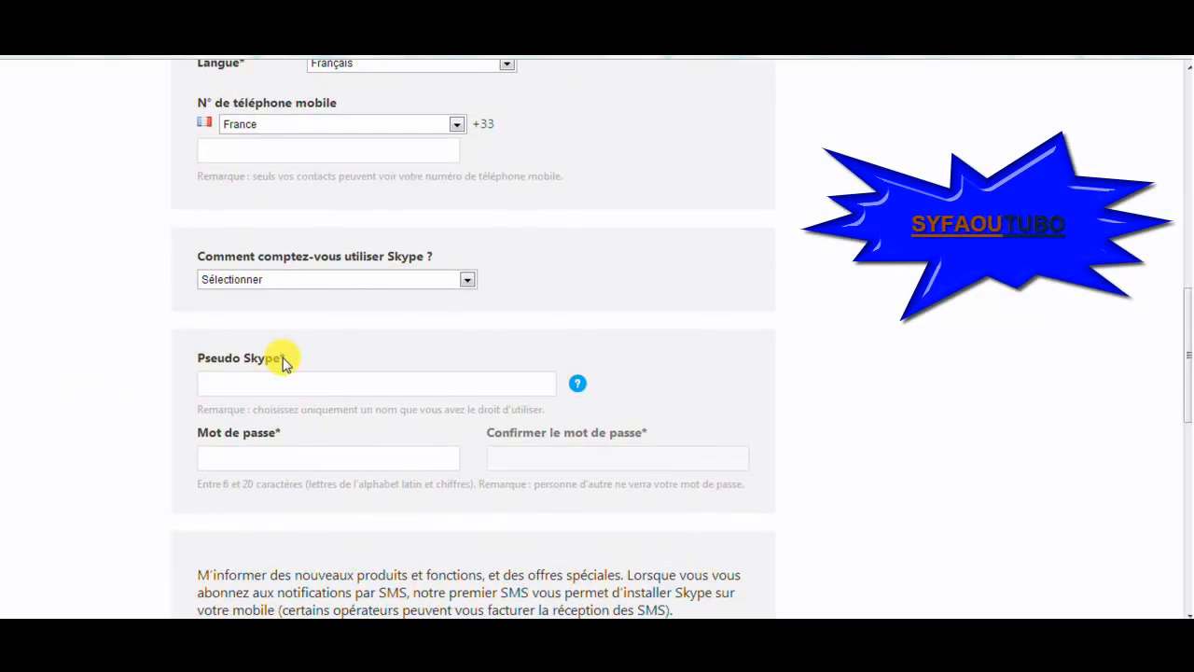
{"action": "left_click", "coordinate": [468, 281]}
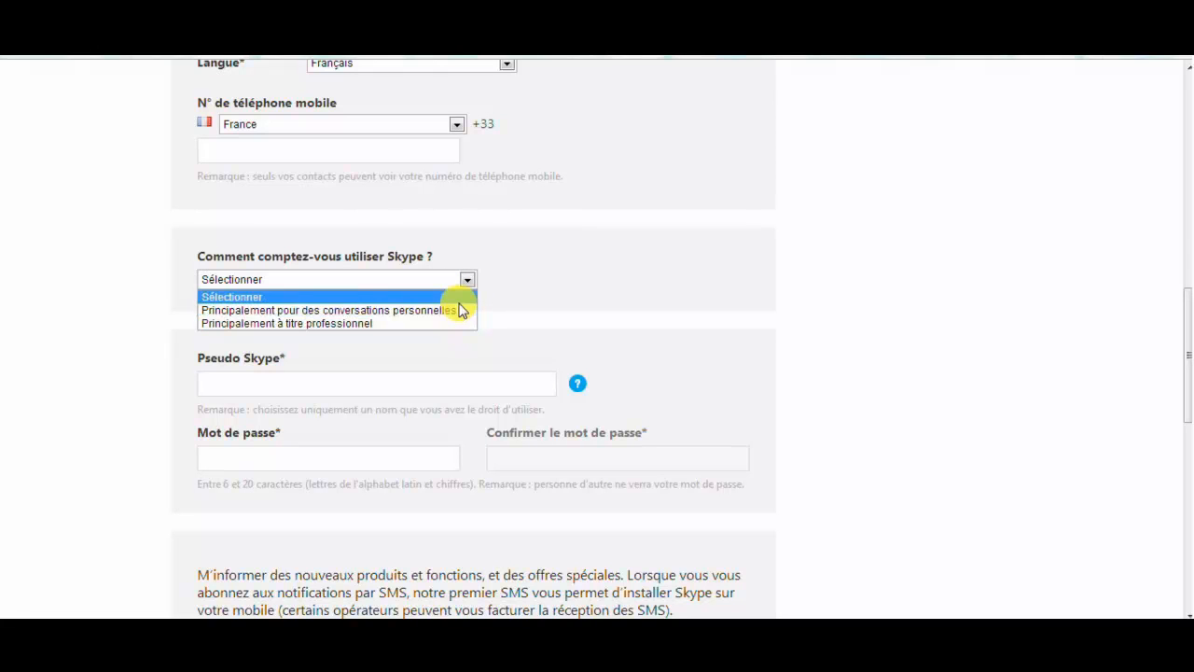
{"action": "left_click", "coordinate": [458, 310]}
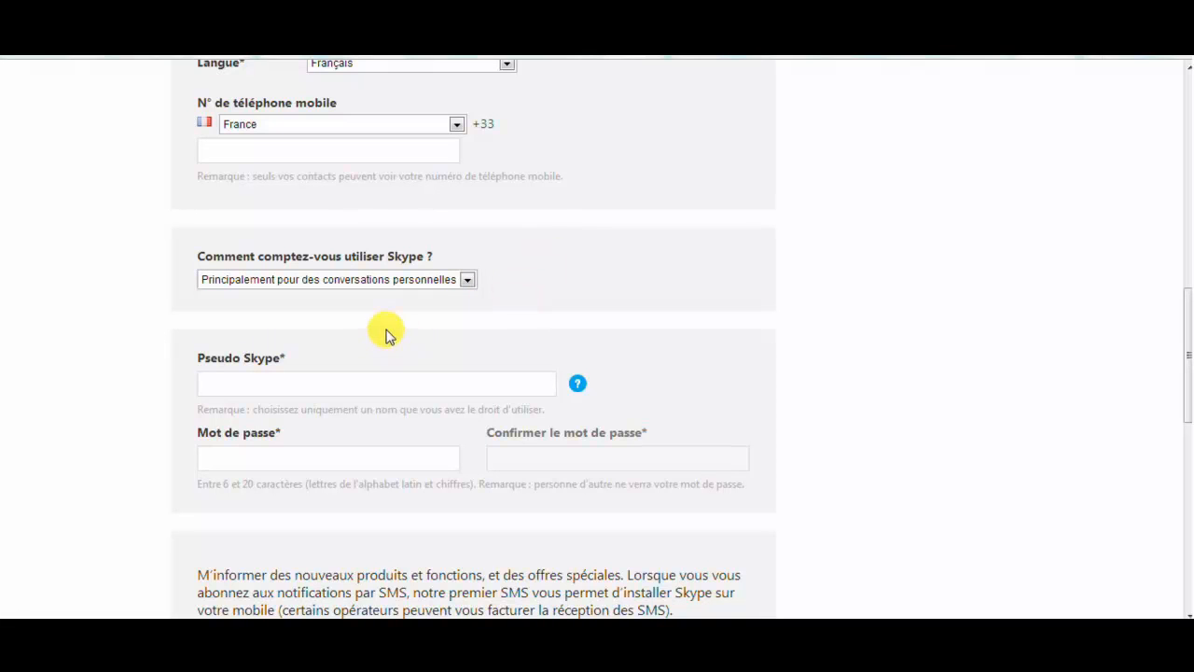
{"action": "scroll", "coordinate": [104, 361], "scroll_direction": "down", "scroll_amount": 1}
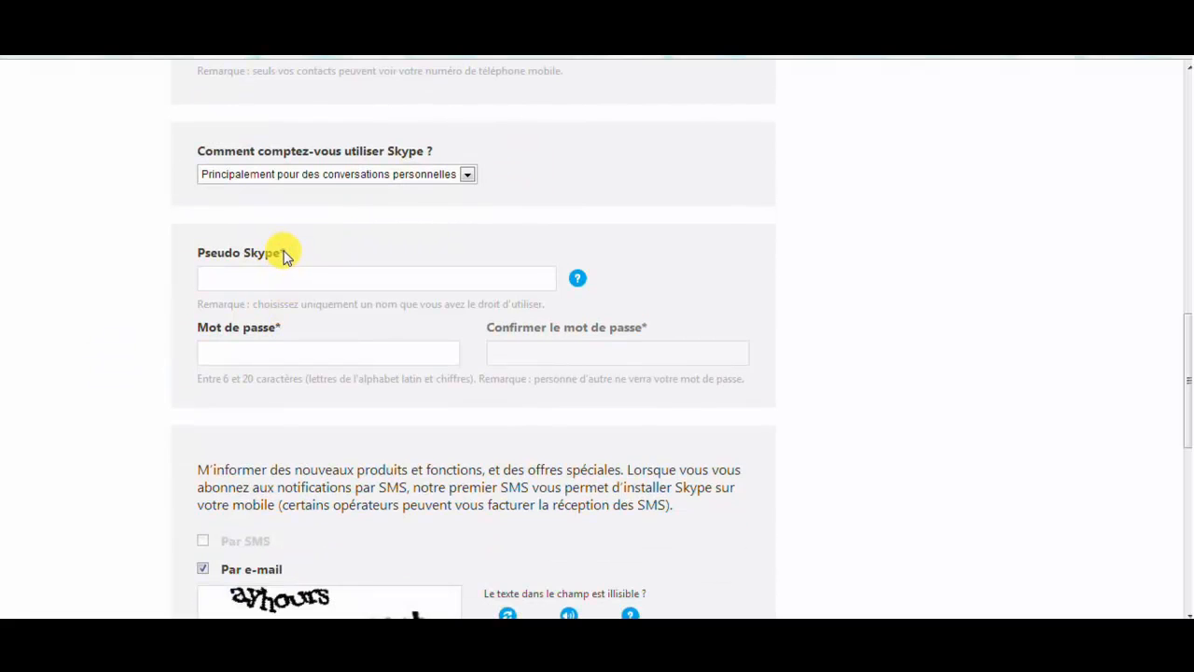
Pick the first suggested Skype name and check its availability
{"action": "left_click", "coordinate": [277, 286]}
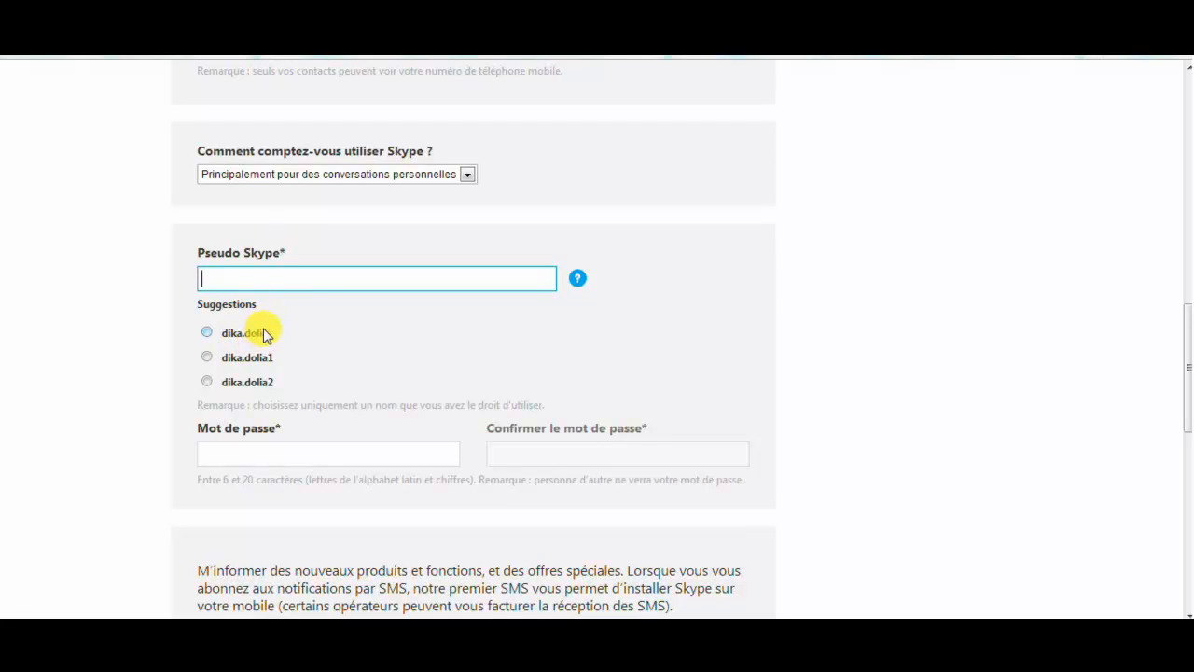
{"action": "left_click", "coordinate": [207, 333]}
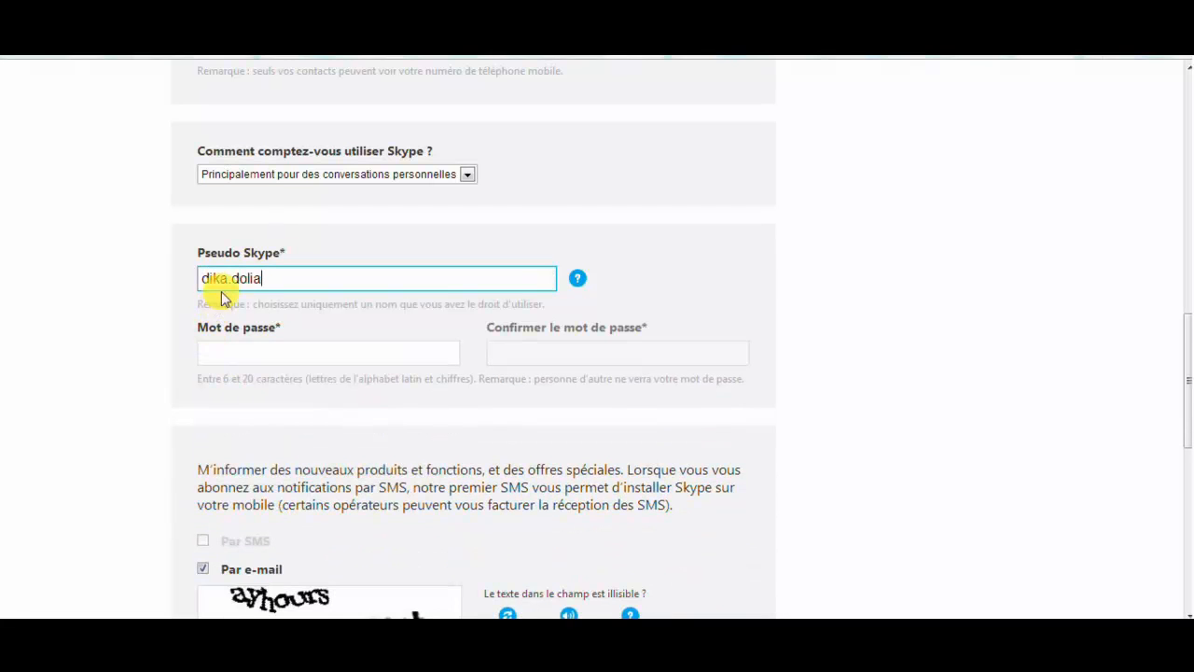
{"action": "left_click", "coordinate": [87, 347]}
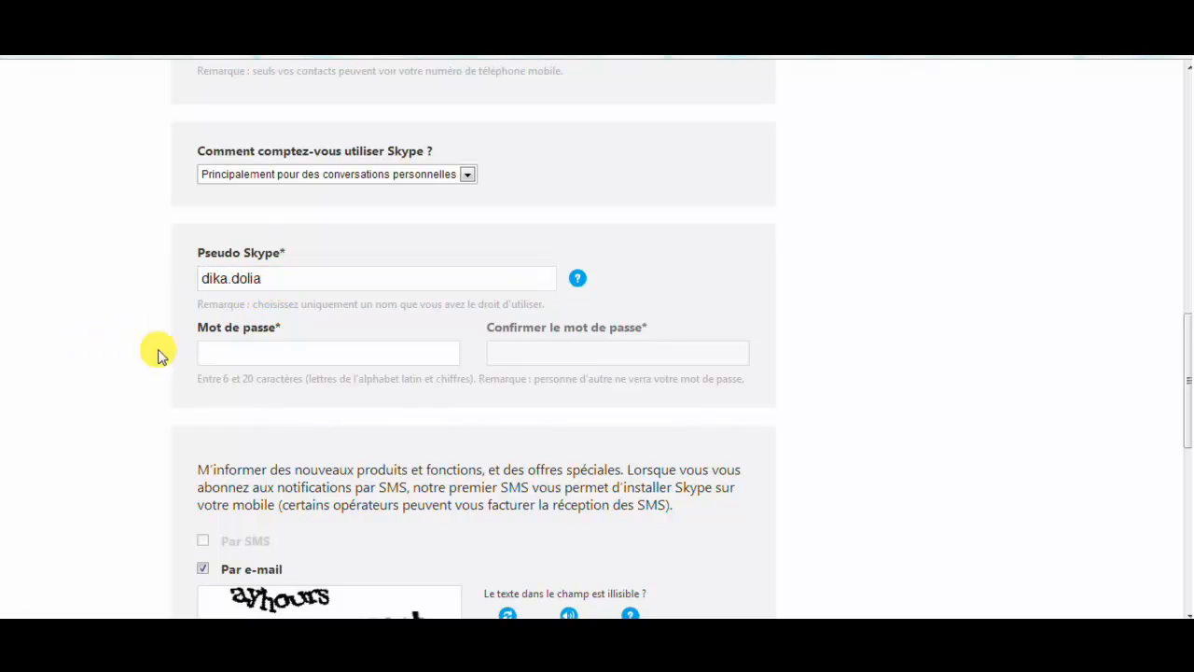
Enter the account password and confirm it, reaching Moyenne strength
{"action": "left_click", "coordinate": [232, 351]}
{"action": "type", "text": "••••"}
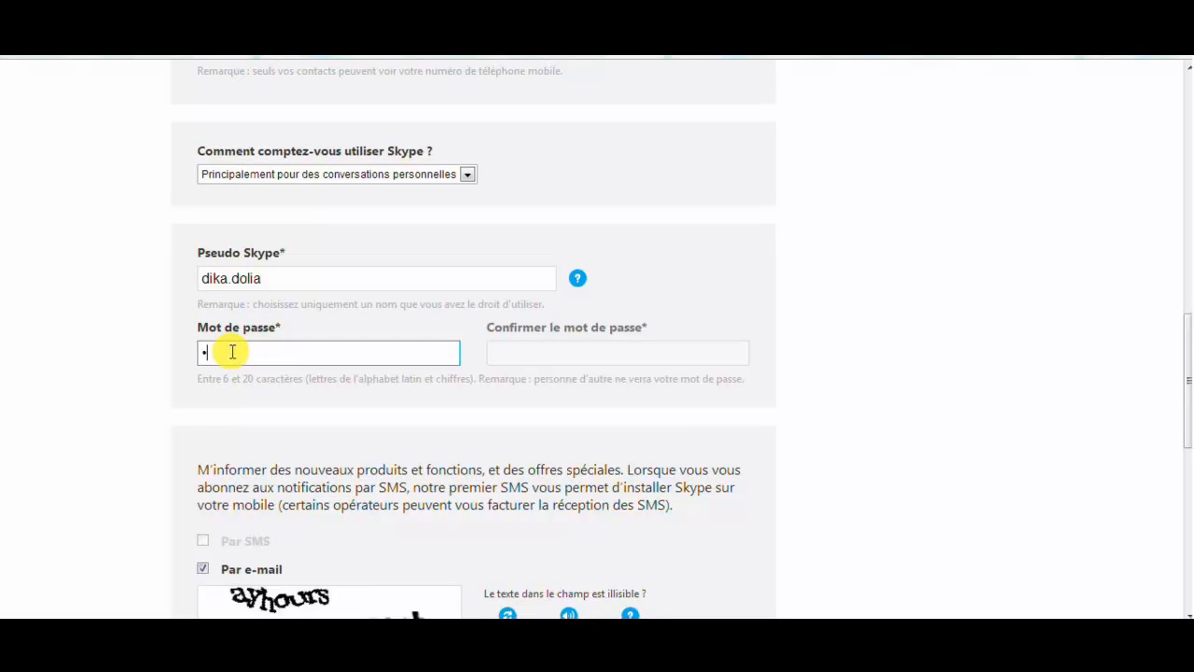
{"action": "type", "text": "••"}
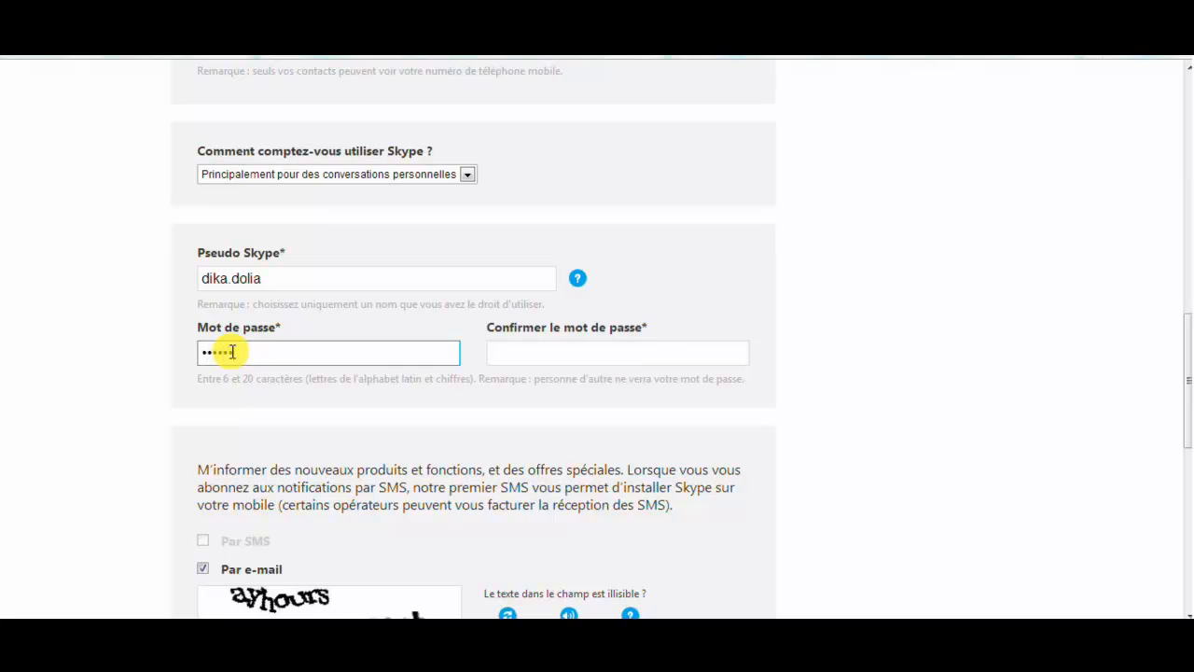
{"action": "type", "text": "••••••"}
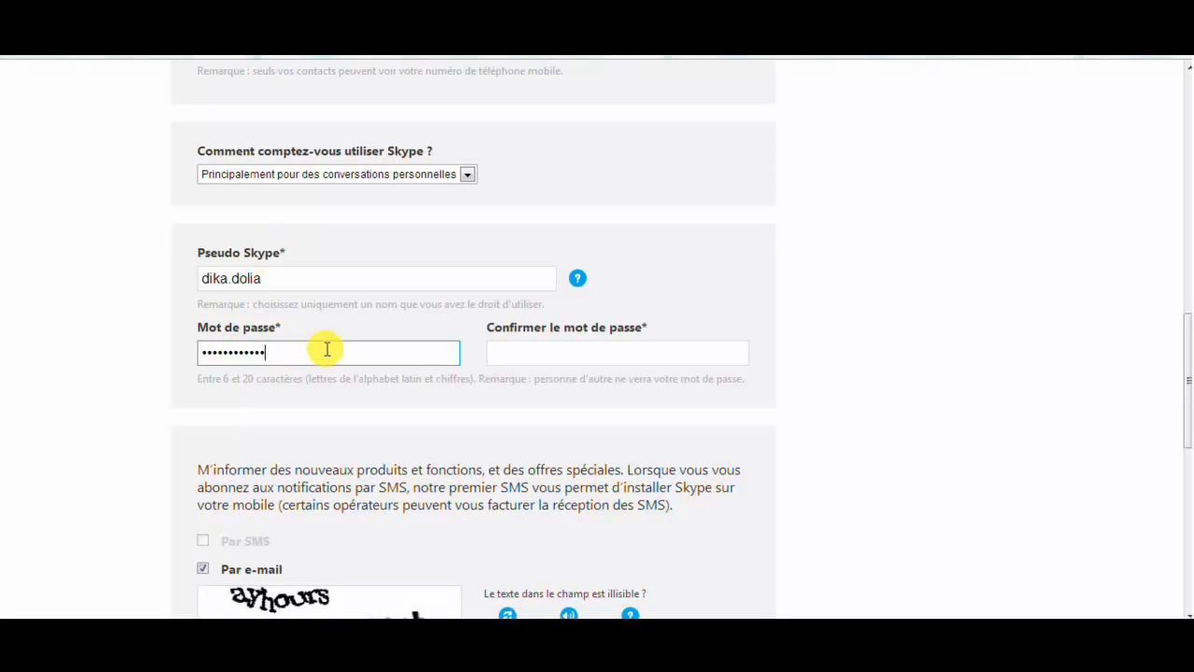
{"action": "left_click", "coordinate": [541, 351]}
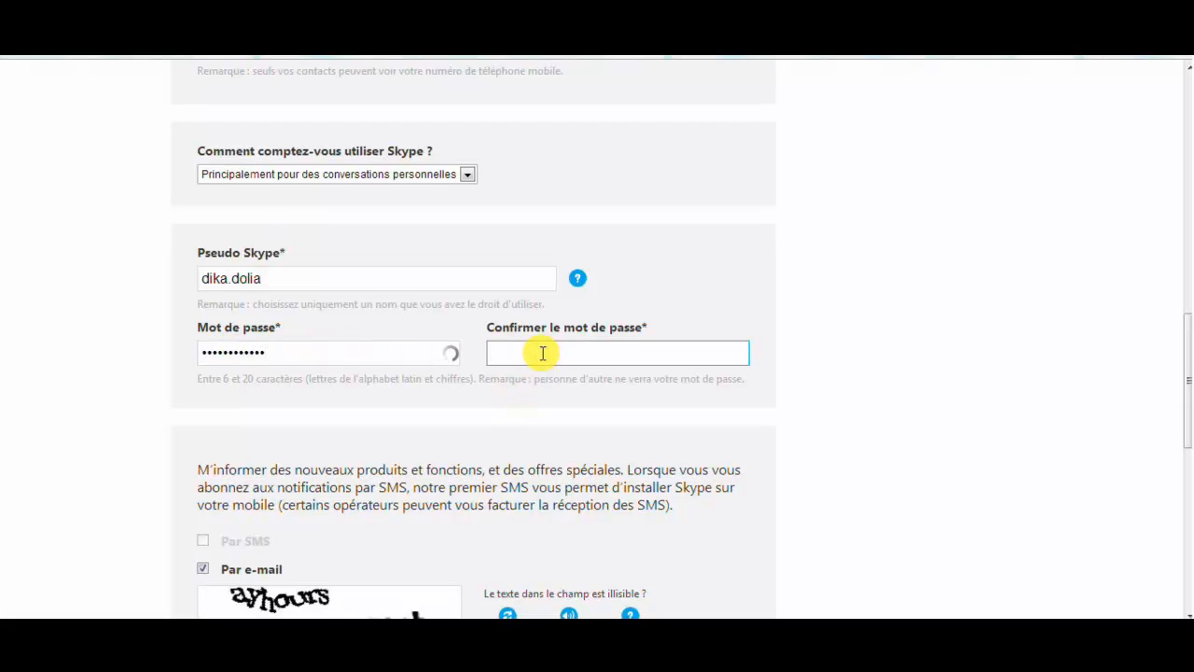
{"action": "type", "text": "••••••••••••"}
{"action": "left_click", "coordinate": [124, 380]}
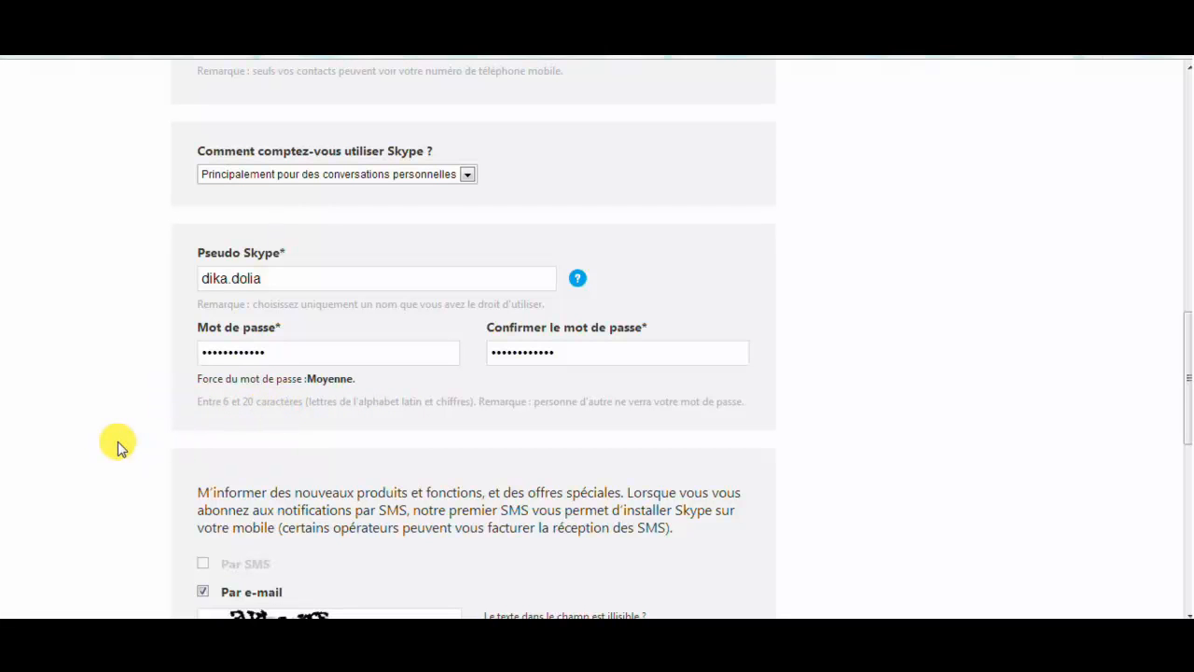
Scroll down to the captcha and type 'ayhours' into the verification field
{"action": "scroll", "coordinate": [118, 448], "scroll_direction": "down", "scroll_amount": 3}
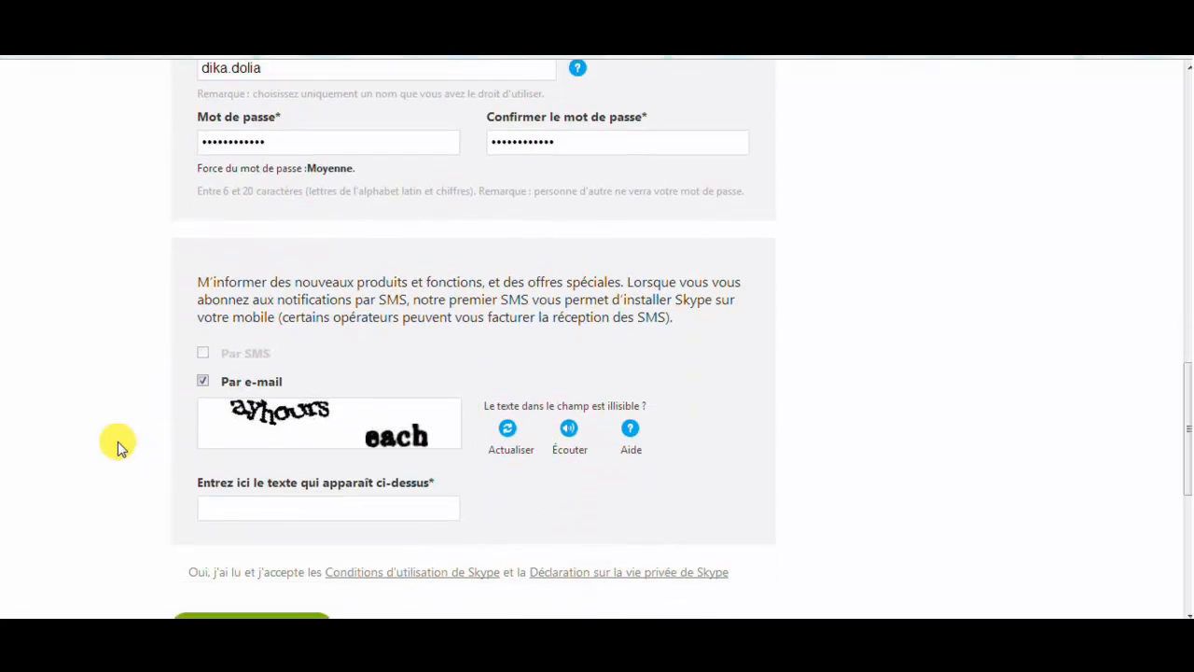
{"action": "scroll", "coordinate": [117, 448], "scroll_direction": "down", "scroll_amount": 1}
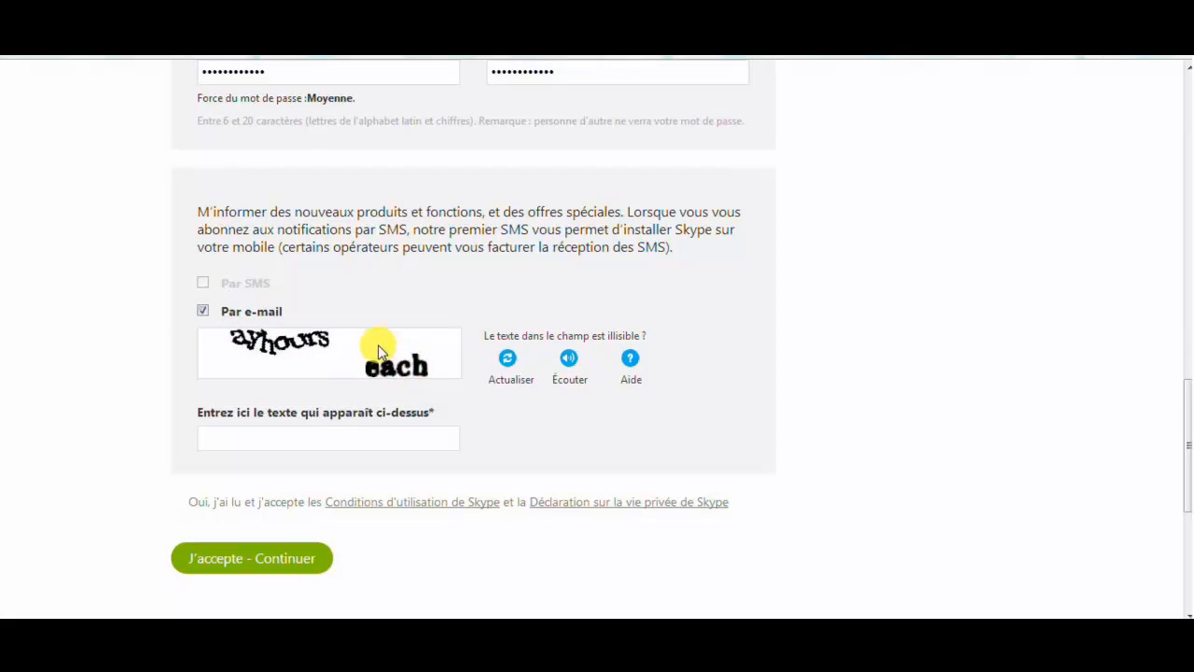
{"action": "left_click", "coordinate": [275, 437]}
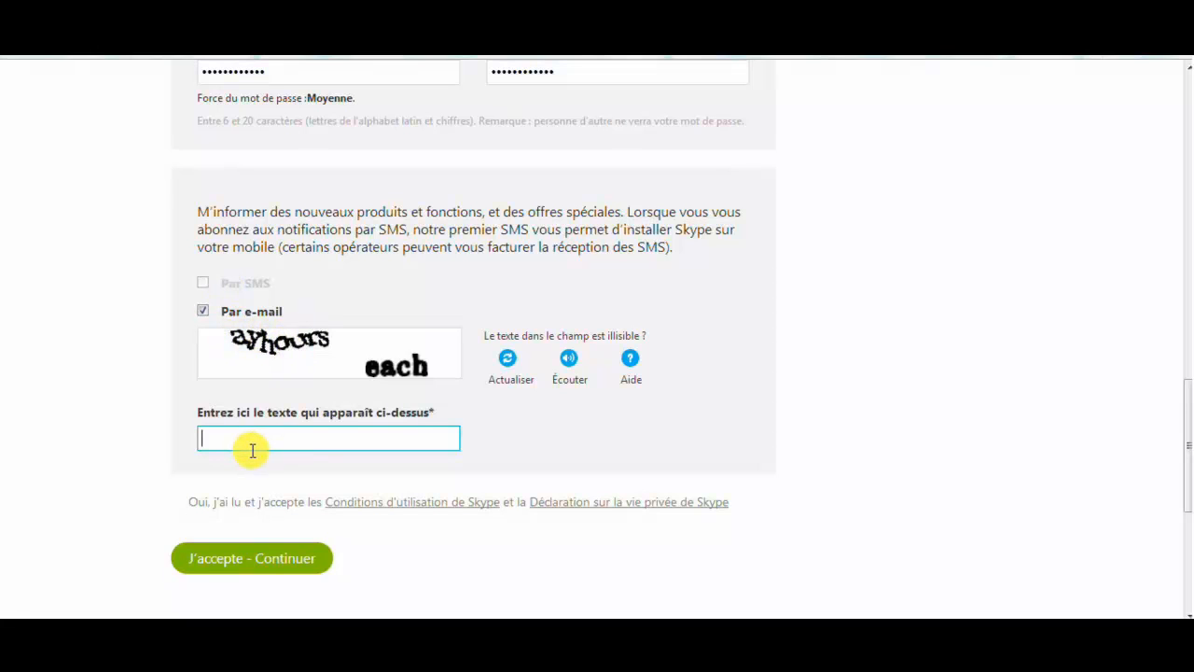
{"action": "type", "text": "ayhours"}
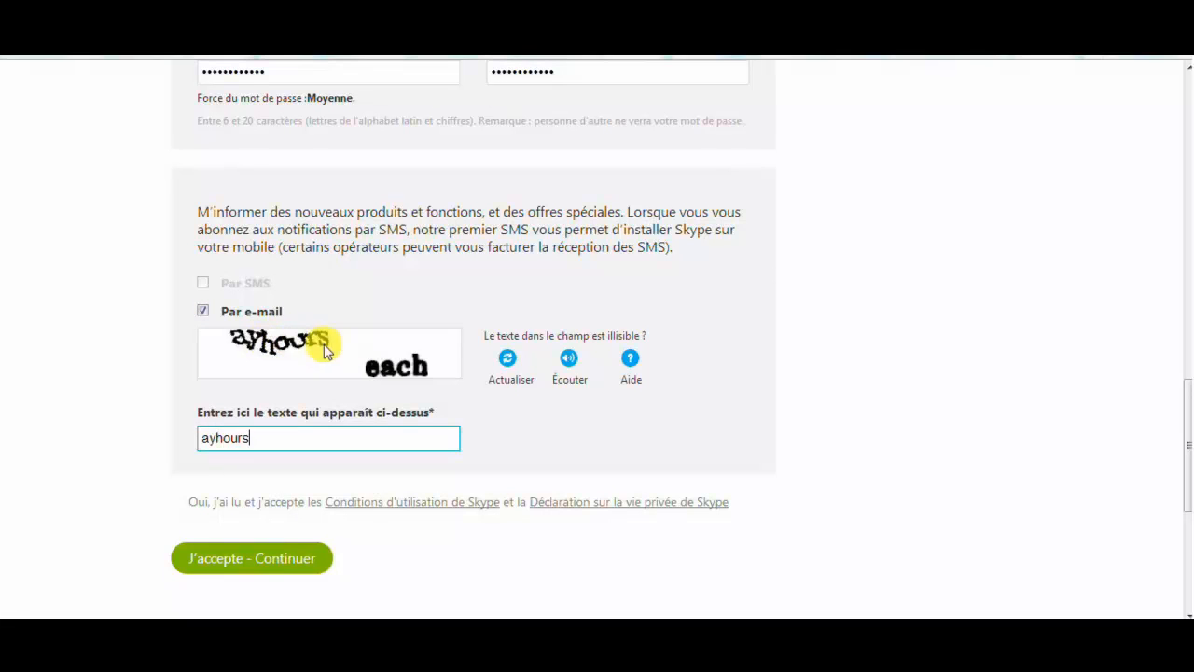
Reload the captcha several times and try the answer 'netcheaSEAson', trimming its last letter
{"action": "left_click", "coordinate": [508, 361]}
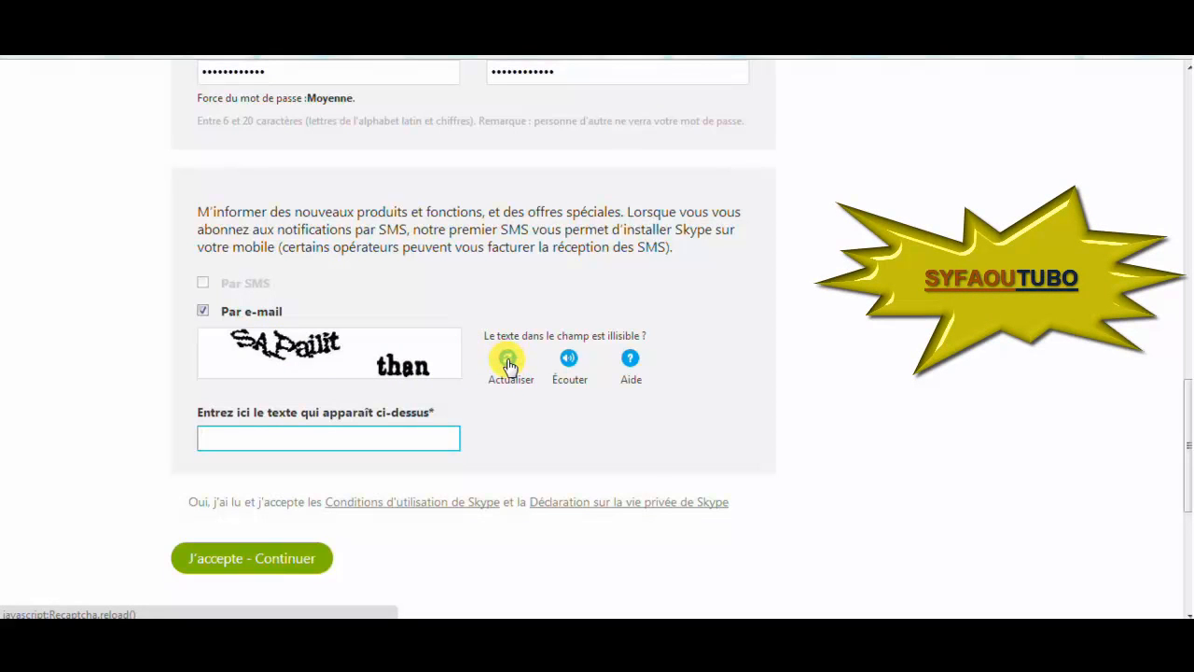
{"action": "left_click", "coordinate": [507, 360]}
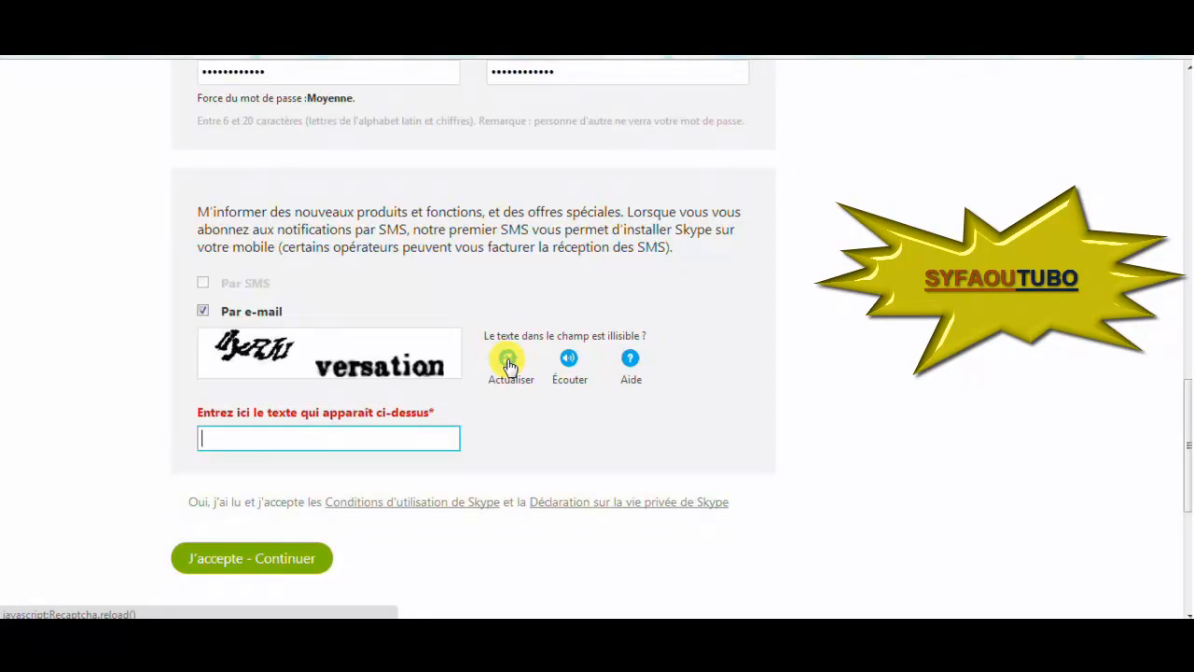
{"action": "left_click", "coordinate": [508, 361]}
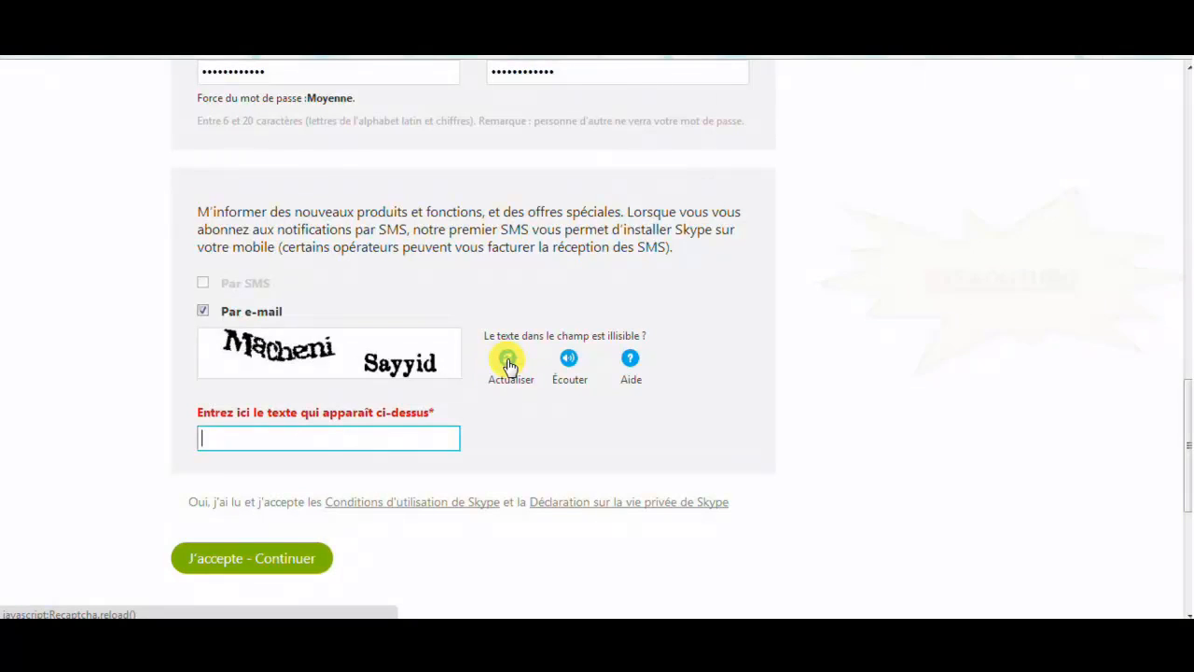
{"action": "left_click", "coordinate": [508, 360]}
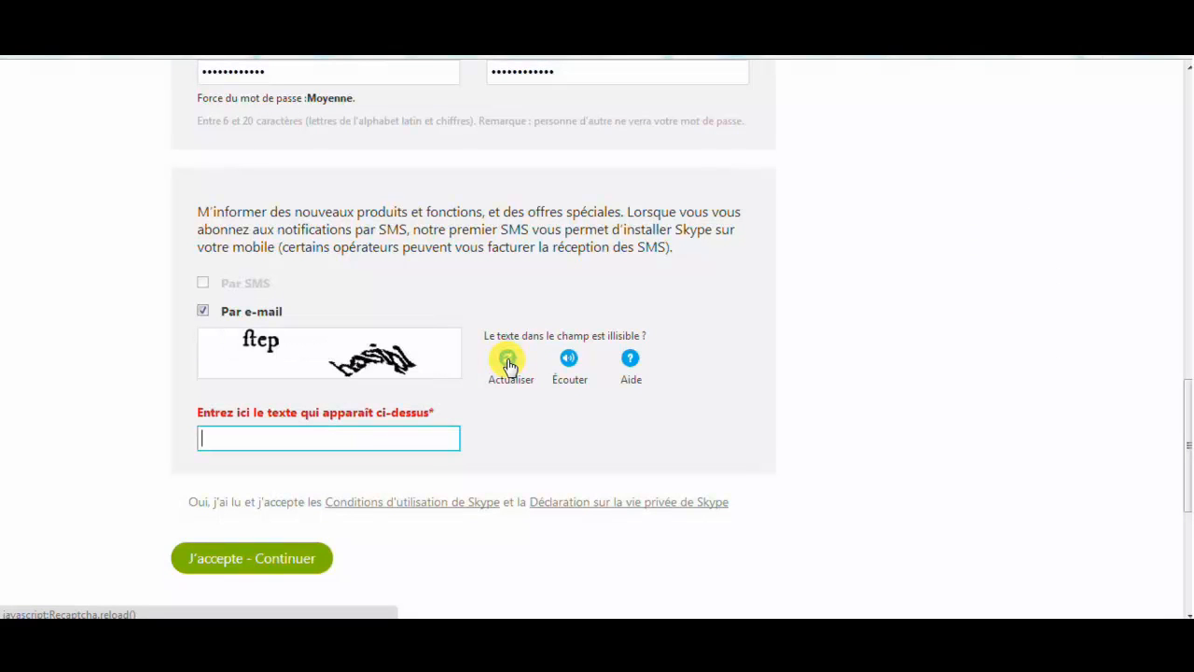
{"action": "left_click", "coordinate": [508, 360]}
{"action": "left_click", "coordinate": [507, 360]}
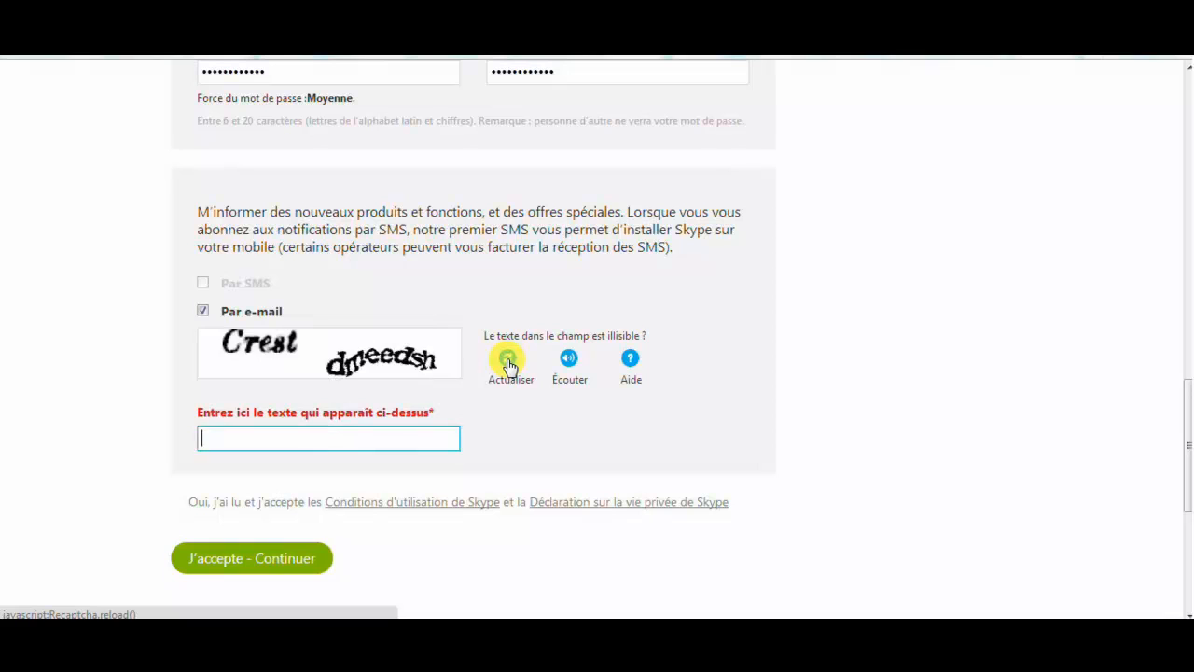
{"action": "left_click", "coordinate": [508, 360]}
{"action": "left_click", "coordinate": [508, 360]}
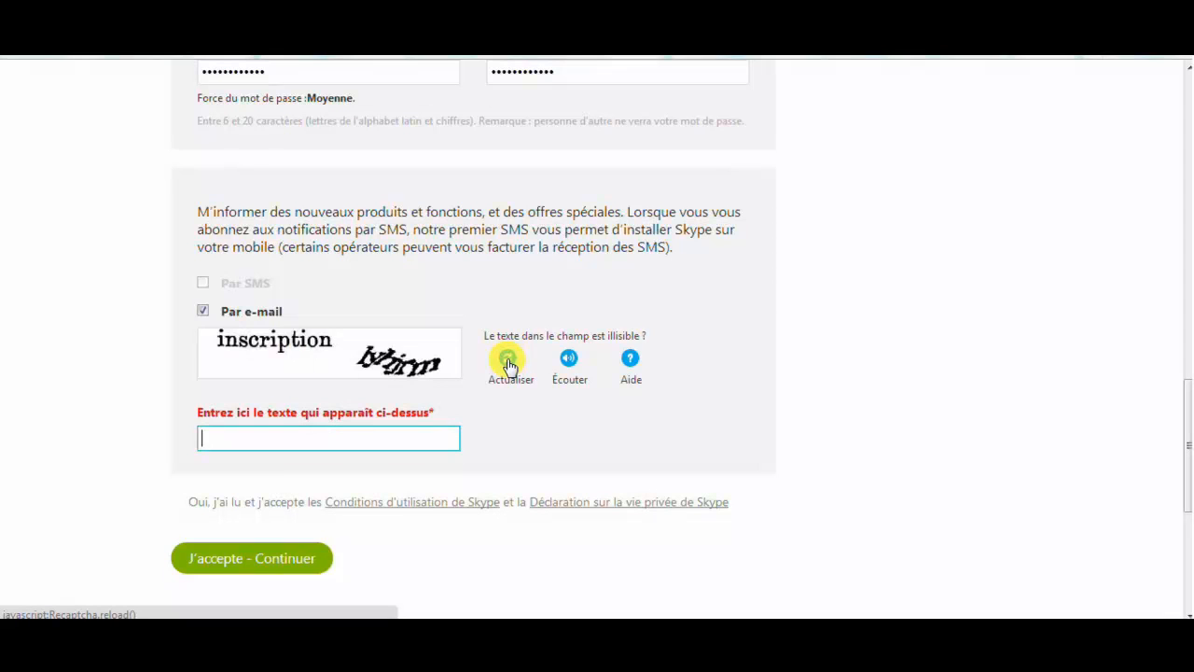
{"action": "left_click", "coordinate": [507, 360]}
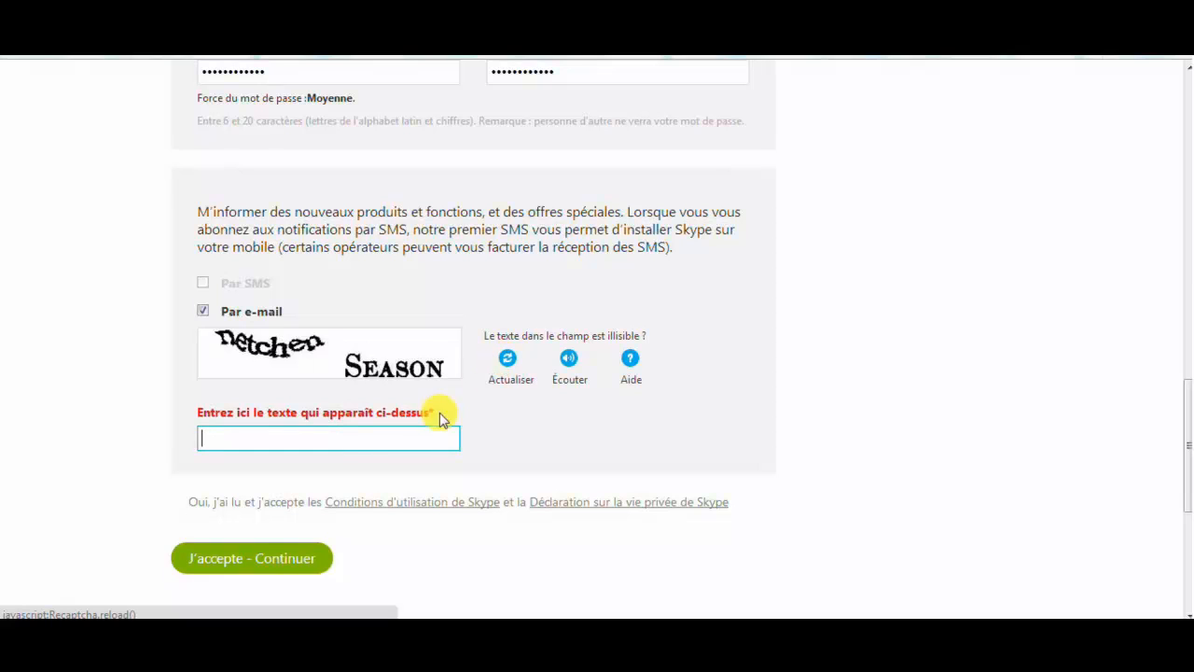
{"action": "type", "text": "n"}
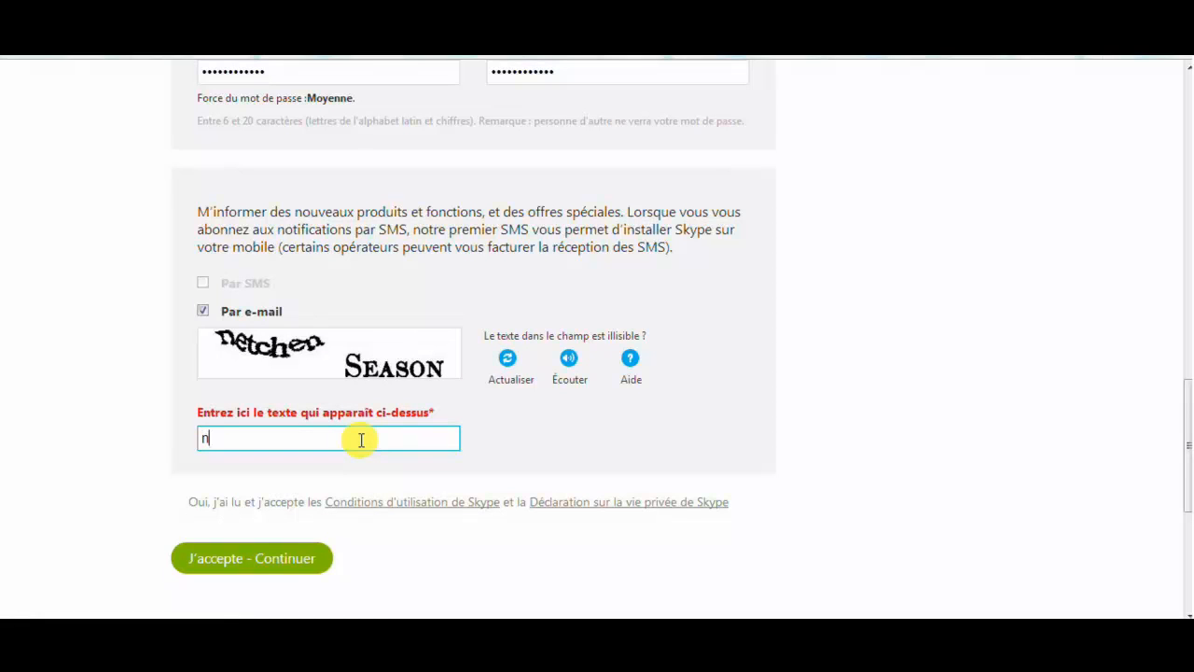
{"action": "type", "text": "etchea"}
{"action": "key", "text": "Caps_Lock"}
{"action": "type", "text": "SEA"}
{"action": "key", "text": "Caps_Lock"}
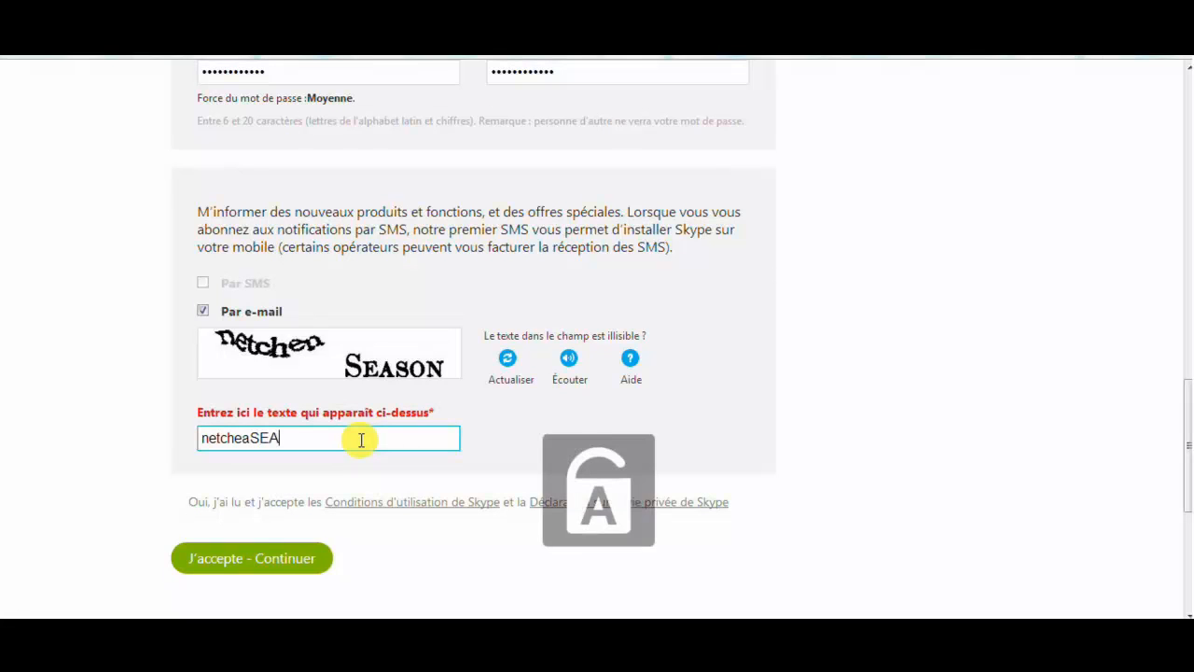
{"action": "type", "text": "s"}
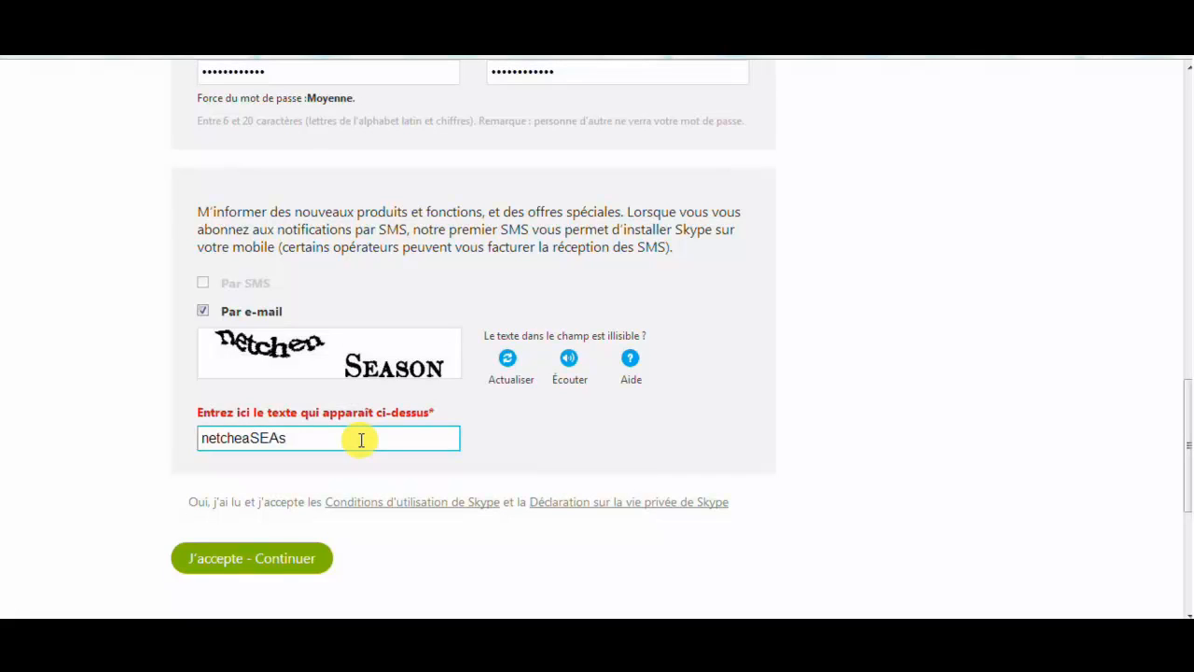
{"action": "type", "text": "on"}
{"action": "key", "text": "BackSpace"}
Reload the captcha again, enter 'fomenegoist', and submit with J'accepte - Continuer
{"action": "left_click", "coordinate": [508, 359]}
{"action": "left_click", "coordinate": [507, 361]}
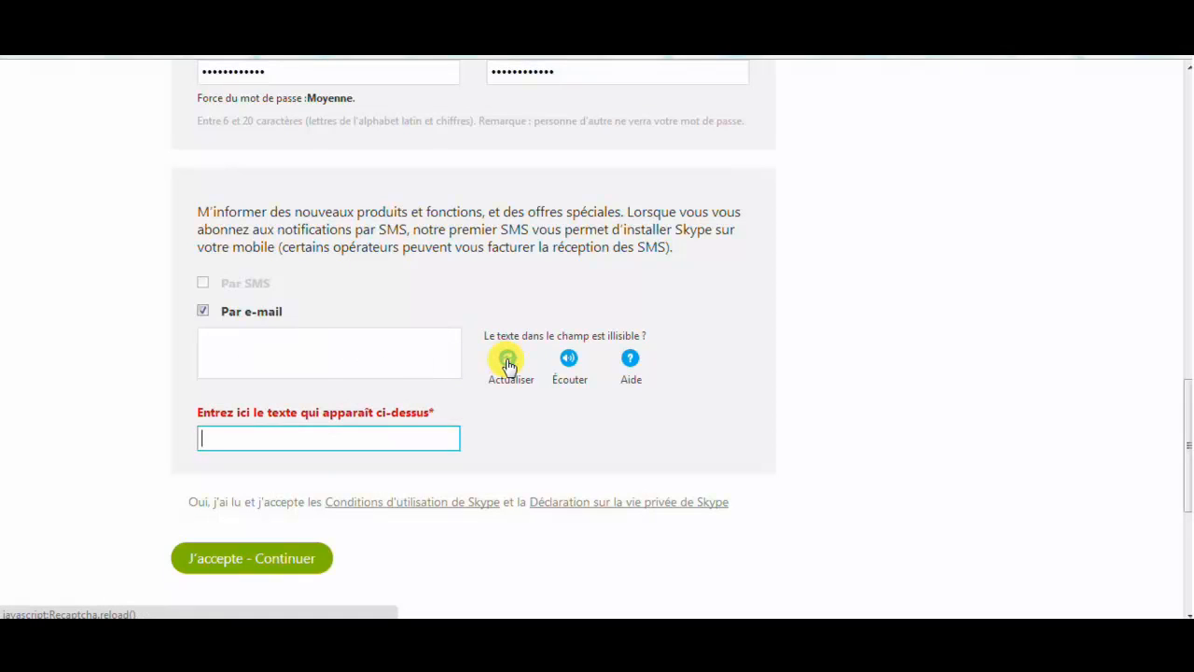
{"action": "left_click", "coordinate": [507, 361]}
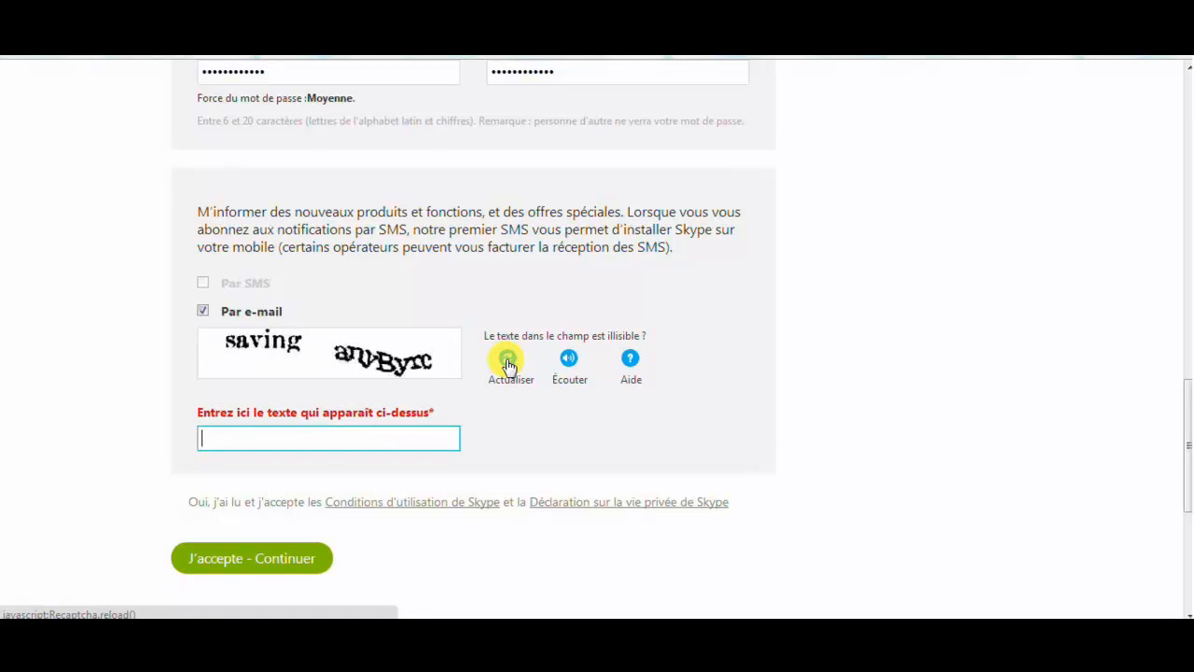
{"action": "left_click", "coordinate": [507, 361]}
{"action": "left_click", "coordinate": [507, 361]}
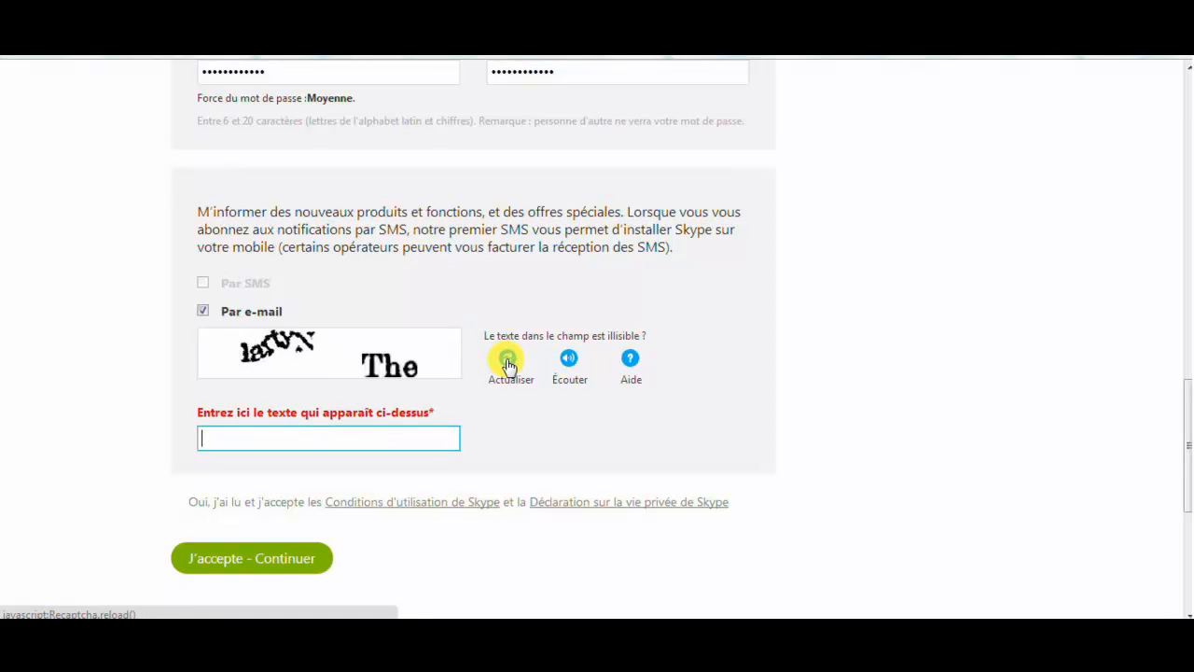
{"action": "left_click", "coordinate": [508, 361]}
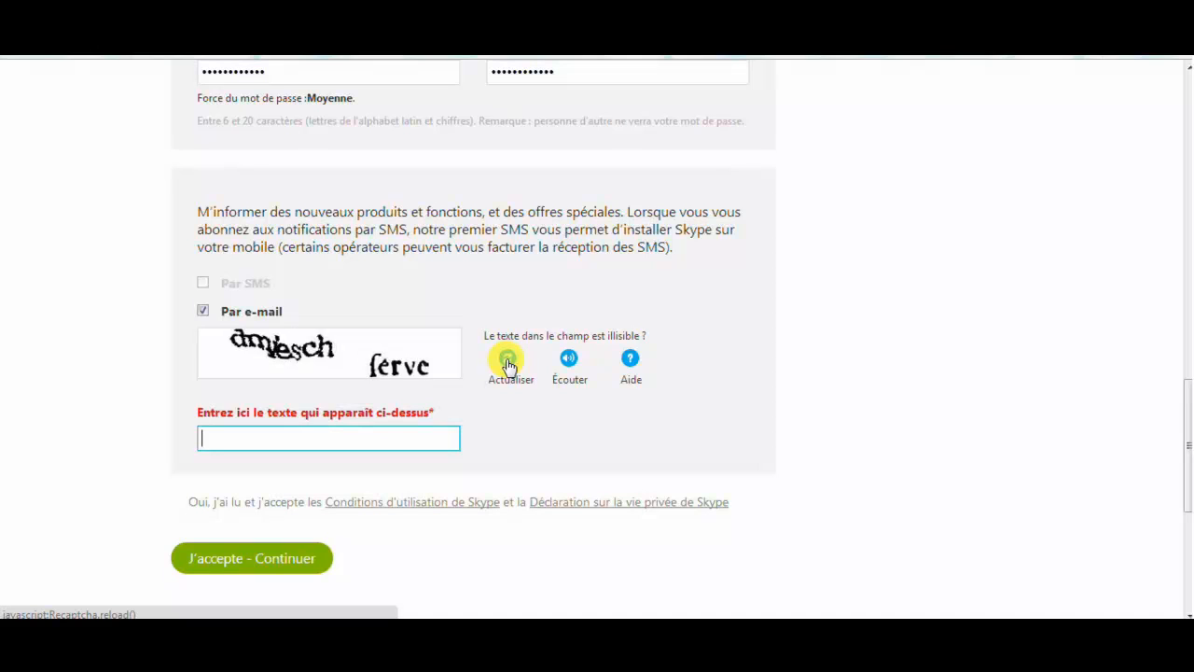
{"action": "left_click", "coordinate": [508, 361]}
{"action": "left_click", "coordinate": [508, 361]}
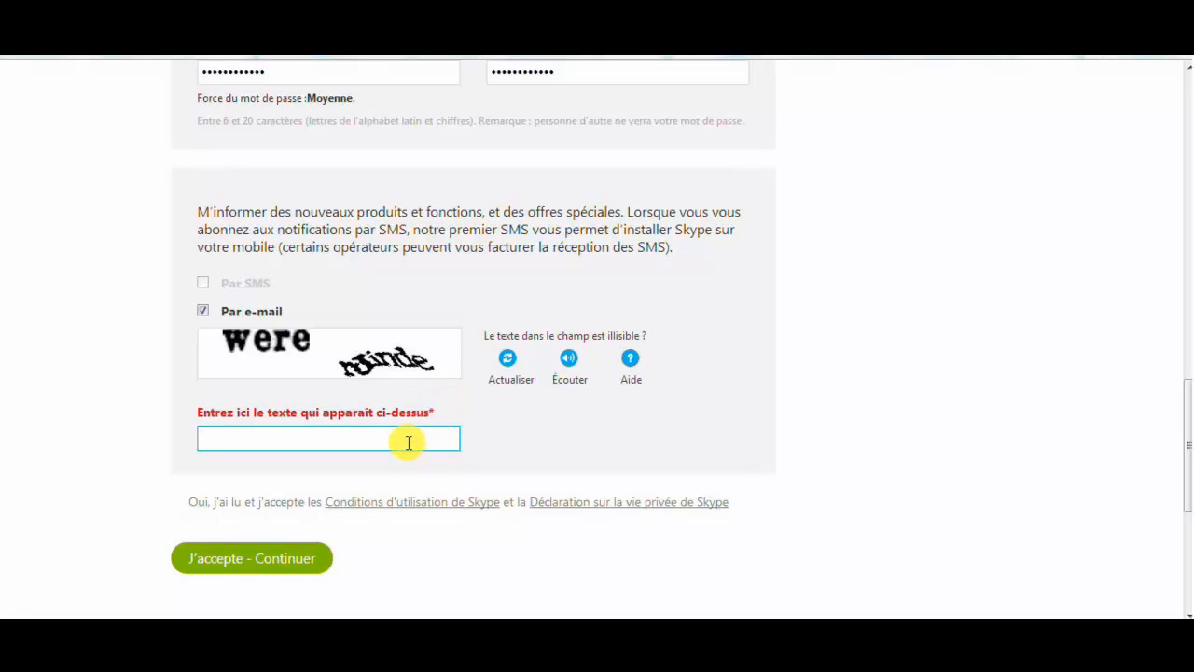
{"action": "left_click", "coordinate": [507, 361]}
{"action": "left_click", "coordinate": [507, 361]}
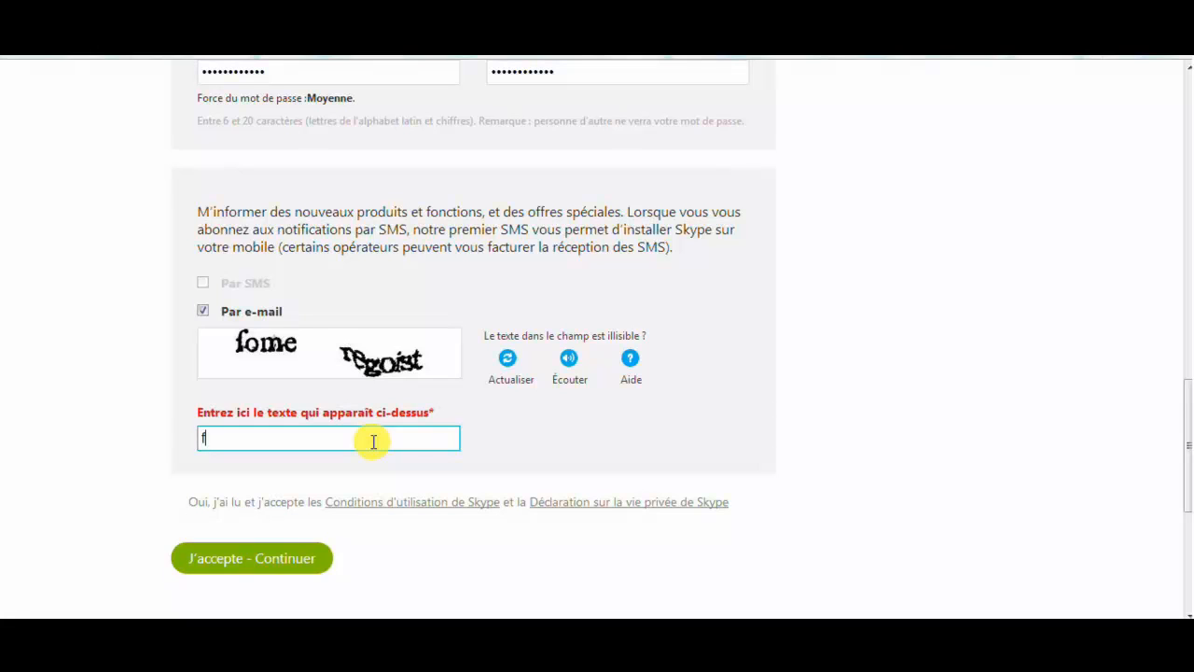
{"action": "type", "text": "menegoist"}
{"action": "left_click", "coordinate": [123, 495]}
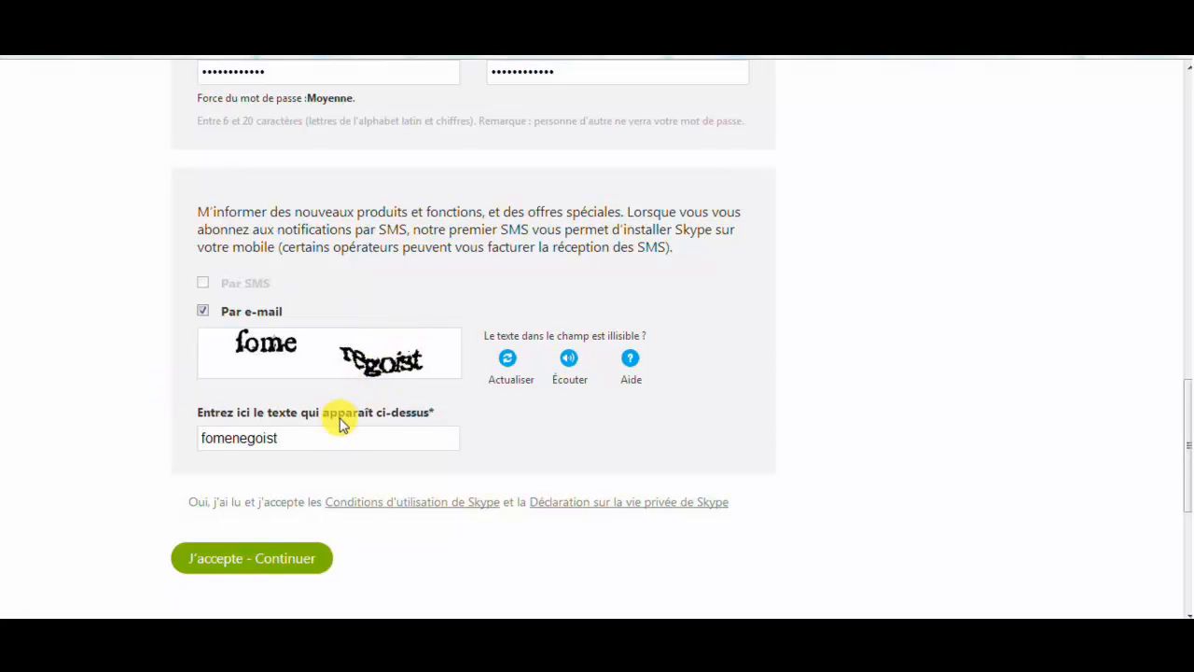
{"action": "left_click", "coordinate": [276, 561]}
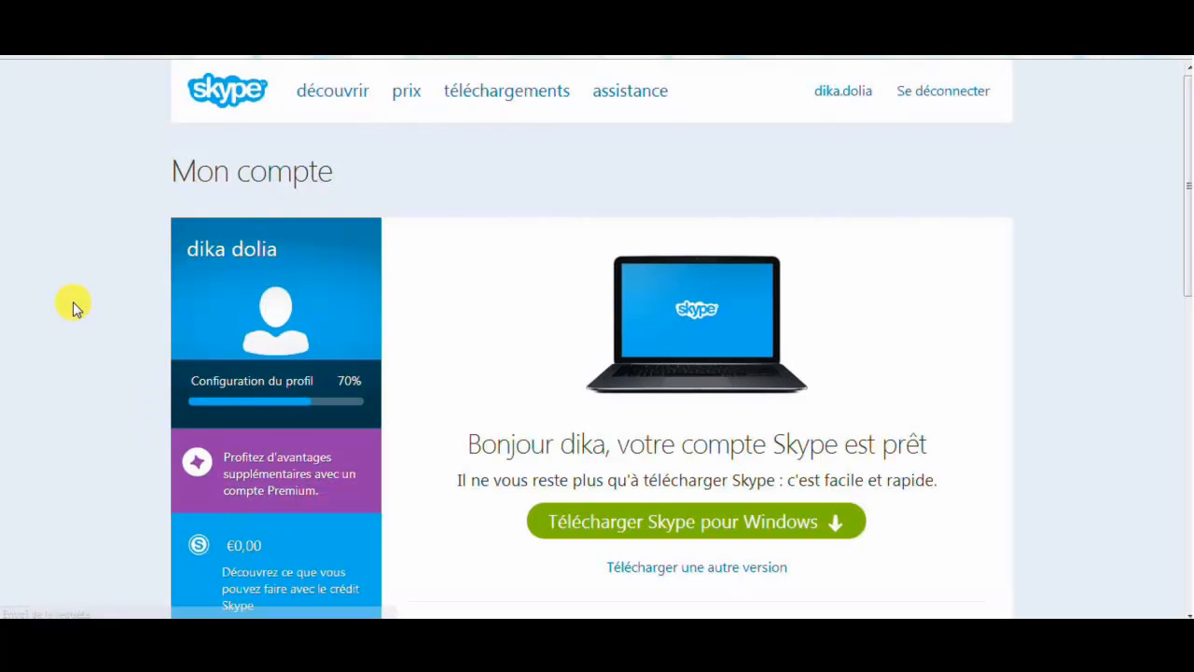
Scroll through the new account's Mon compte details and back to the top of the page
{"action": "scroll", "coordinate": [75, 308], "scroll_direction": "down", "scroll_amount": 2}
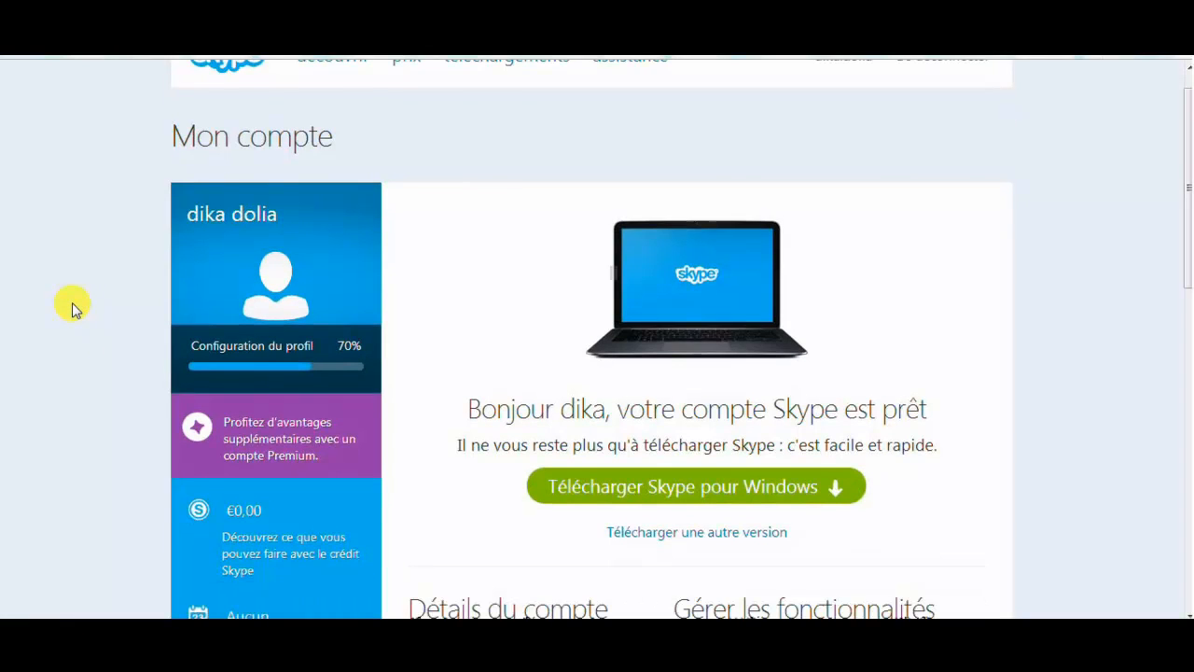
{"action": "scroll", "coordinate": [74, 308], "scroll_direction": "up", "scroll_amount": 1}
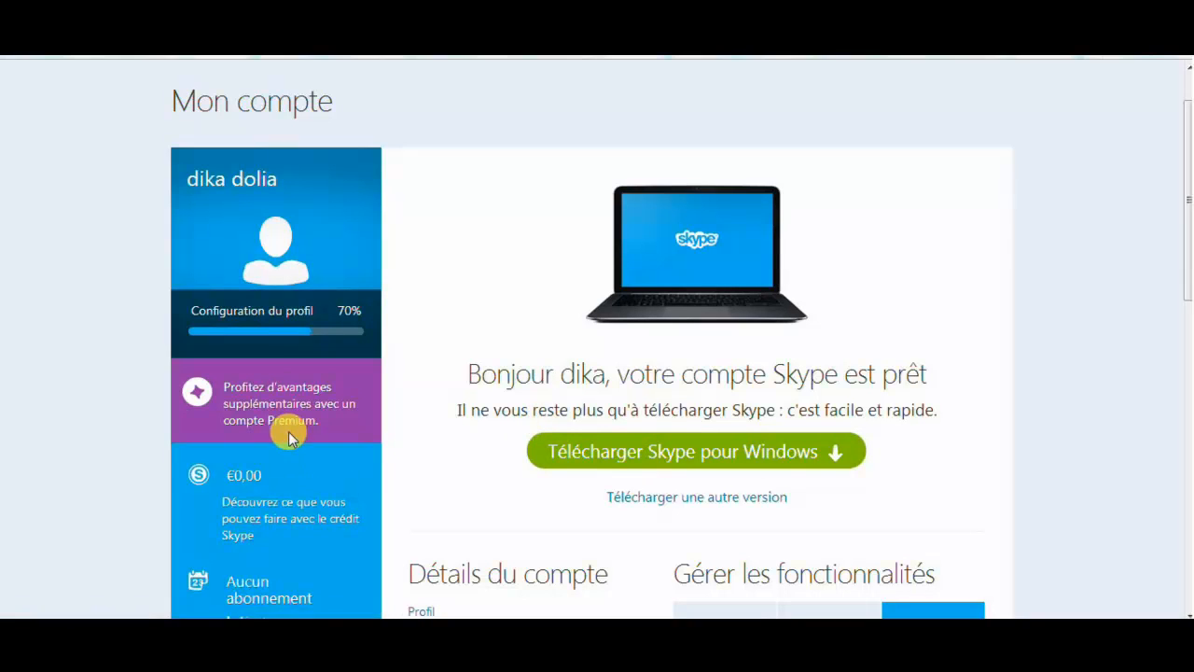
{"action": "scroll", "coordinate": [75, 414], "scroll_direction": "down", "scroll_amount": 3}
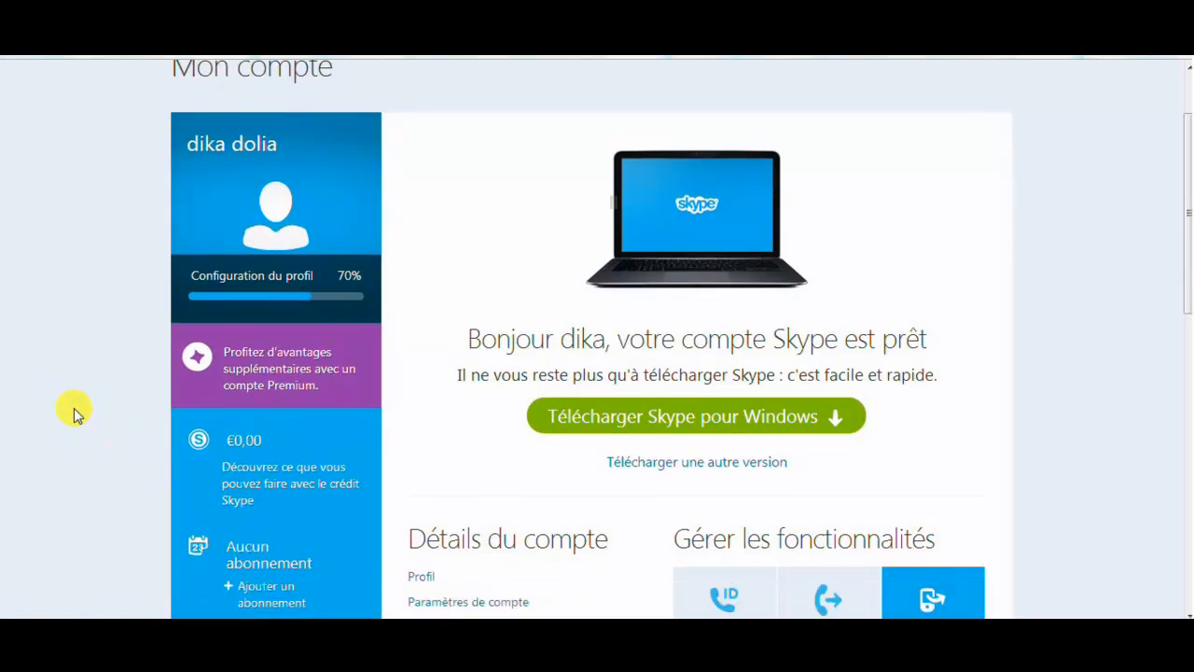
{"action": "scroll", "coordinate": [75, 413], "scroll_direction": "down", "scroll_amount": 6}
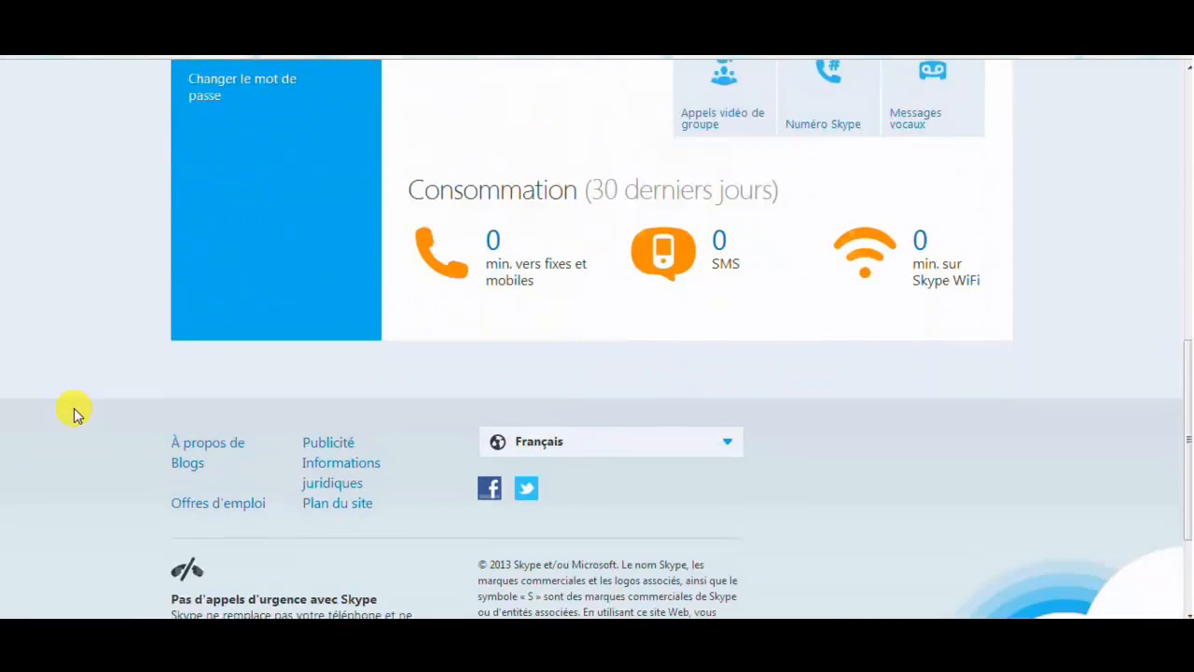
{"action": "scroll", "coordinate": [75, 413], "scroll_direction": "up", "scroll_amount": 4}
{"action": "scroll", "coordinate": [75, 413], "scroll_direction": "up", "scroll_amount": 5}
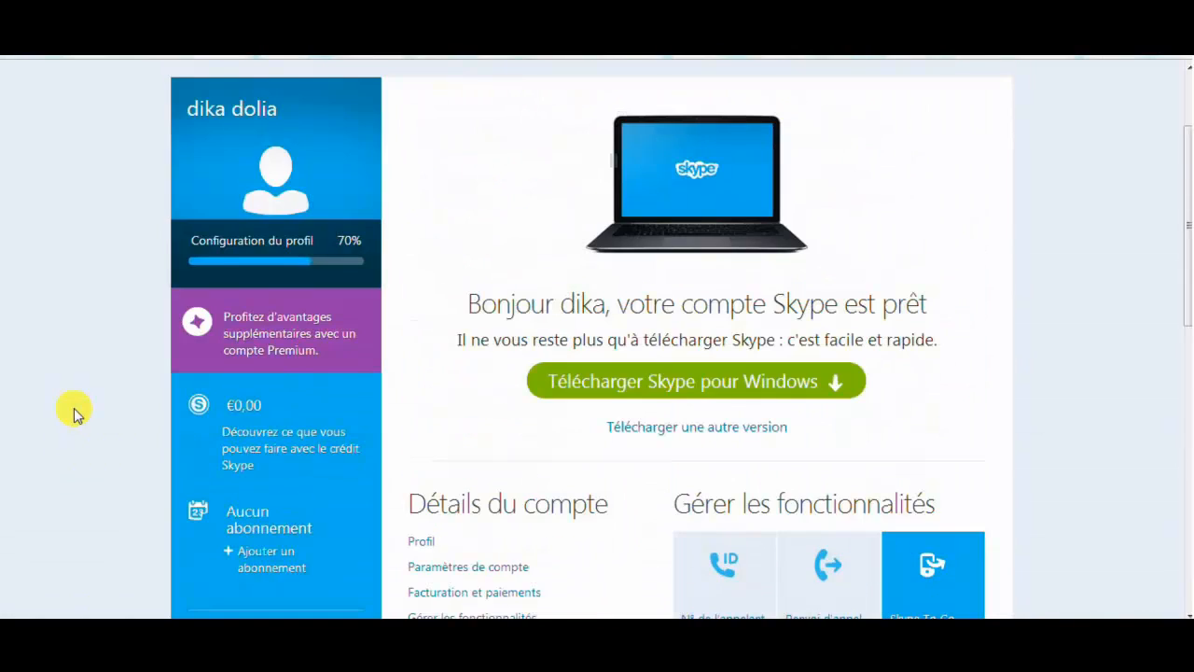
{"action": "scroll", "coordinate": [74, 413], "scroll_direction": "up", "scroll_amount": 1}
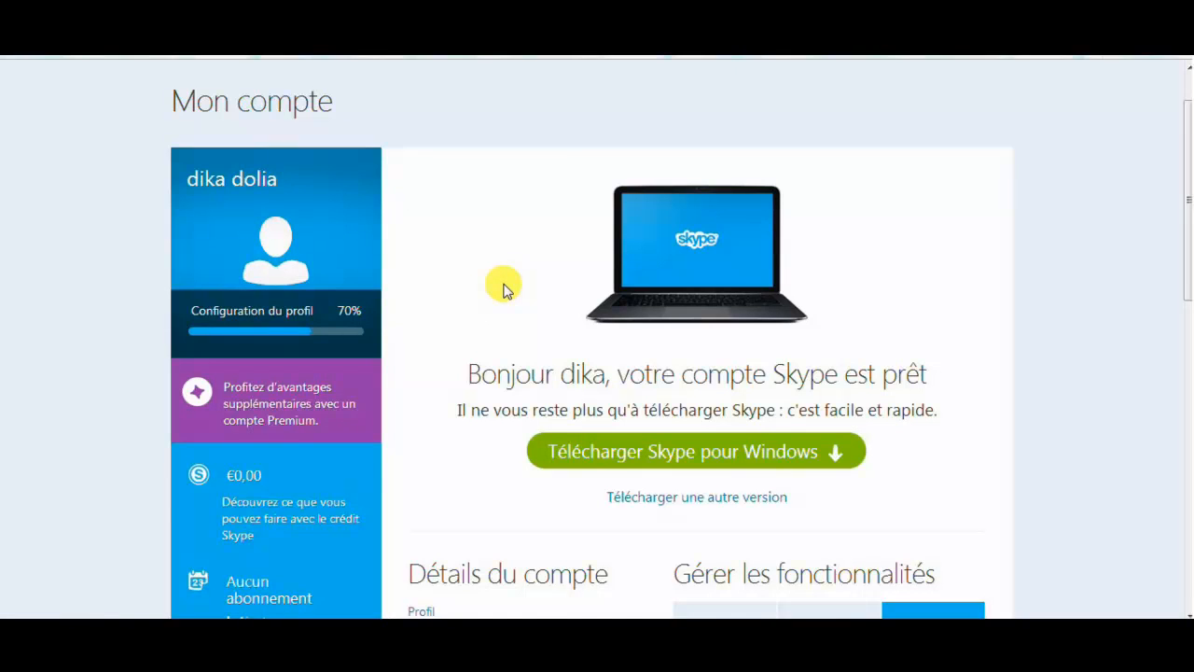
{"action": "scroll", "coordinate": [504, 290], "scroll_direction": "up", "scroll_amount": 1}
{"action": "scroll", "coordinate": [504, 290], "scroll_direction": "down", "scroll_amount": 1}
{"action": "scroll", "coordinate": [504, 291], "scroll_direction": "up", "scroll_amount": 1}
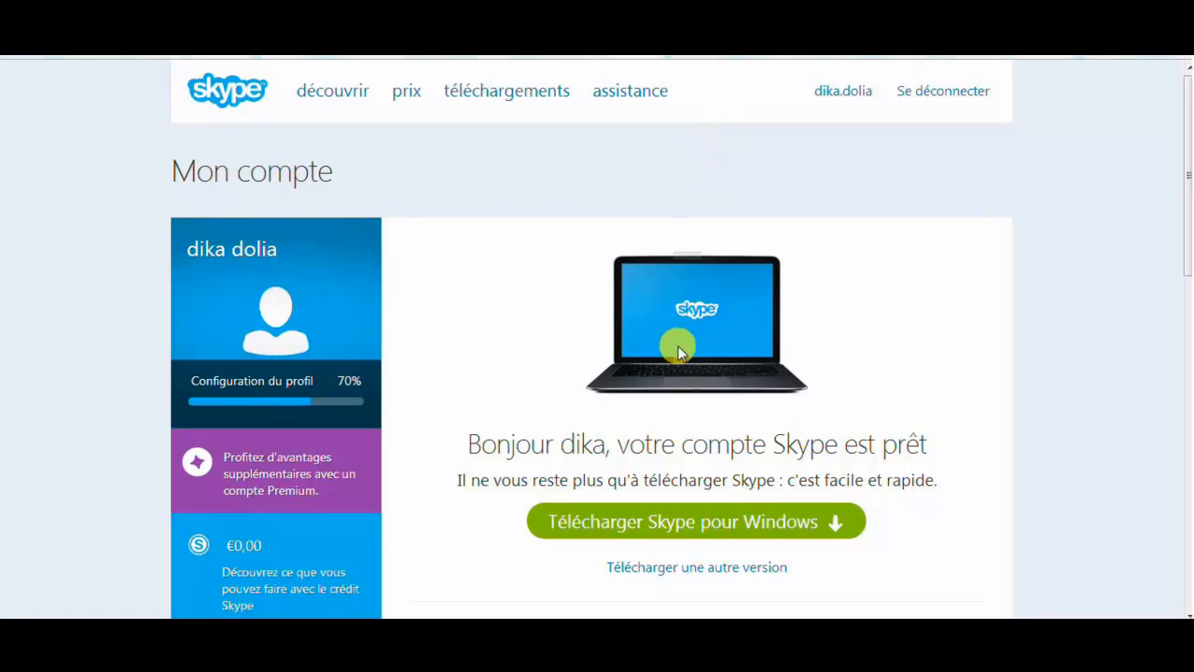
Start the Télécharger Skype pour Windows download of SkypeSetupFull.exe and scroll the page
{"action": "left_click", "coordinate": [686, 532]}
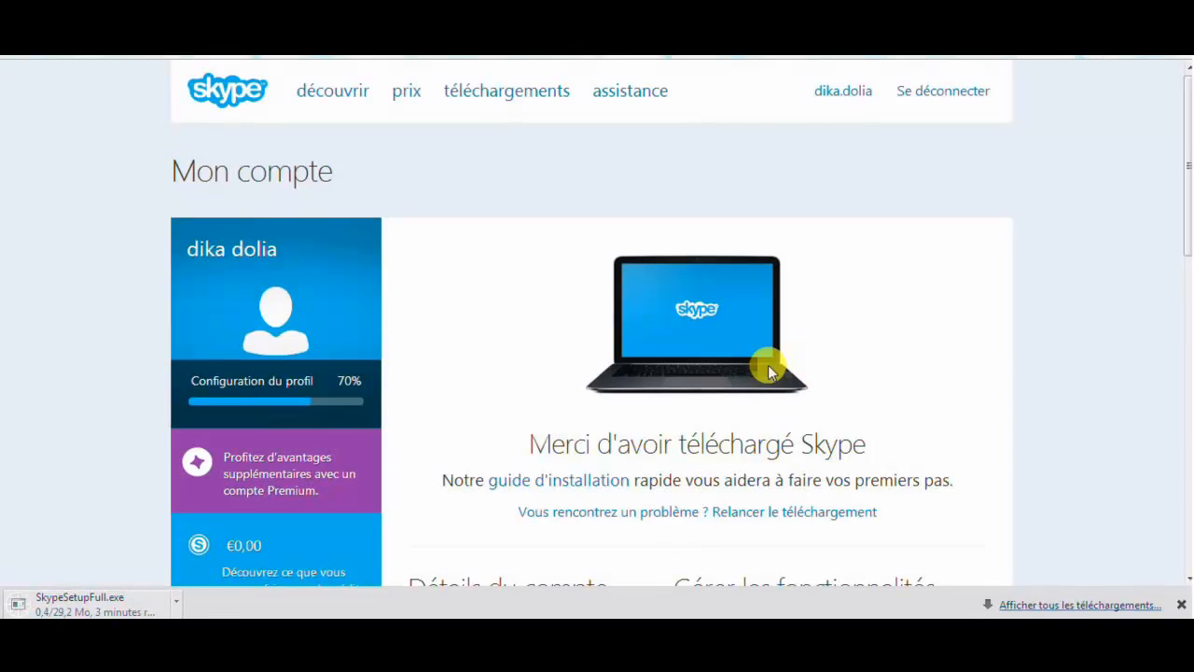
{"action": "scroll", "coordinate": [601, 528], "scroll_direction": "down", "scroll_amount": 3}
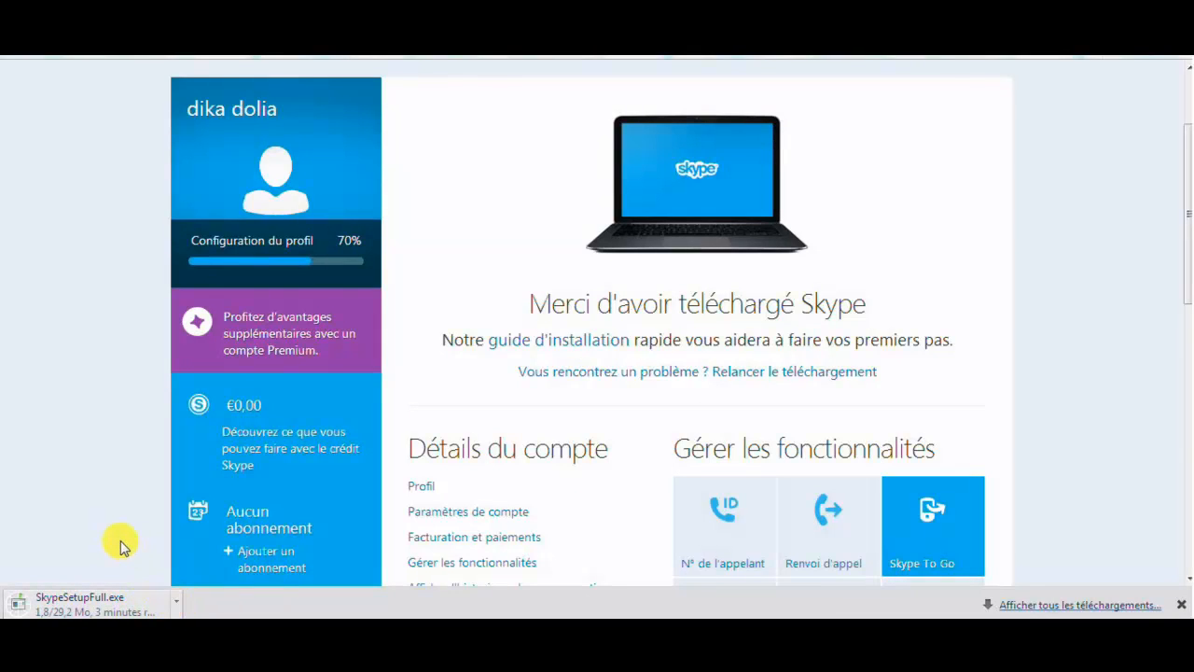
{"action": "scroll", "coordinate": [120, 540], "scroll_direction": "down", "scroll_amount": 3}
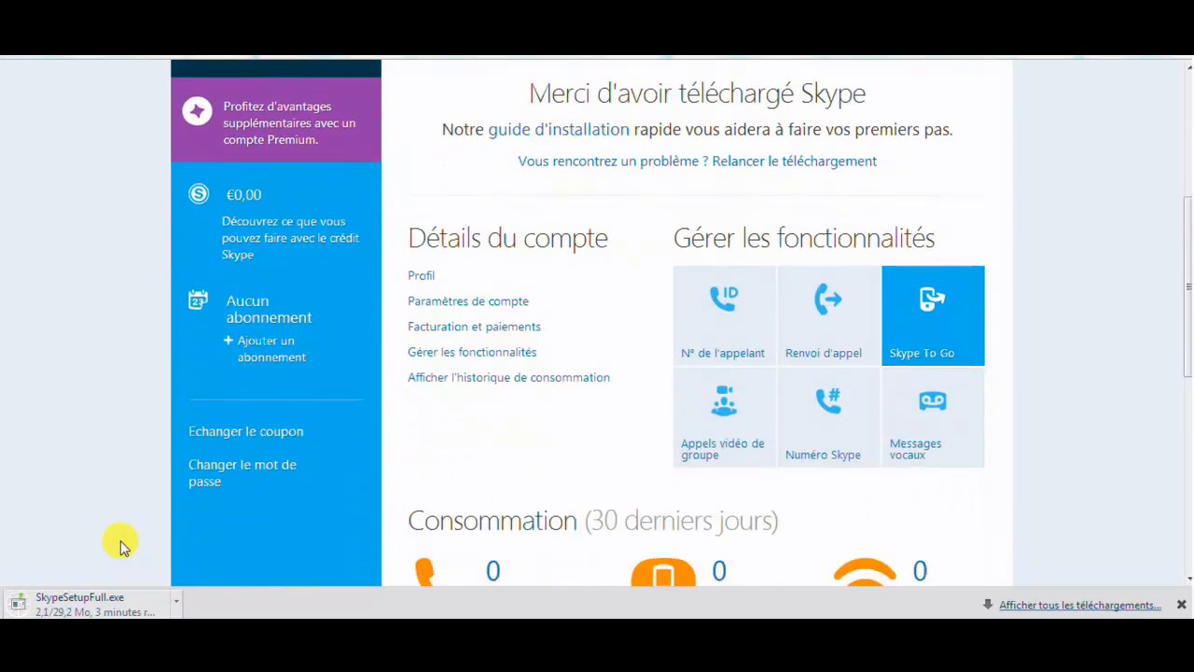
{"action": "scroll", "coordinate": [120, 540], "scroll_direction": "down", "scroll_amount": 3}
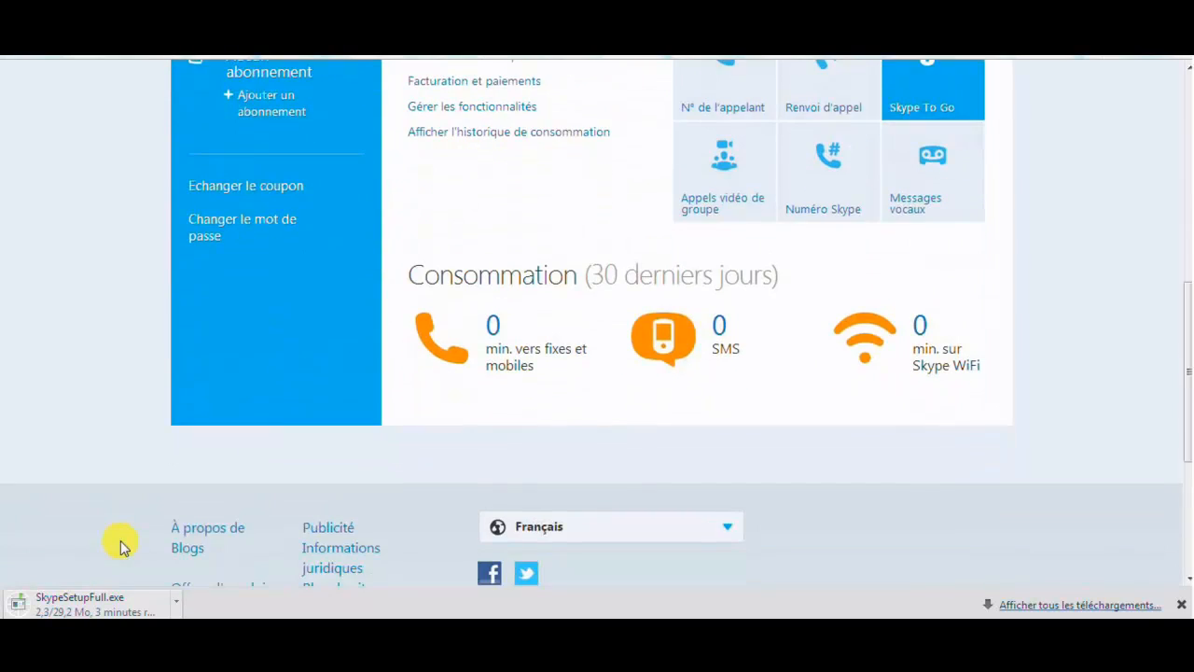
{"action": "scroll", "coordinate": [121, 540], "scroll_direction": "up", "scroll_amount": 6}
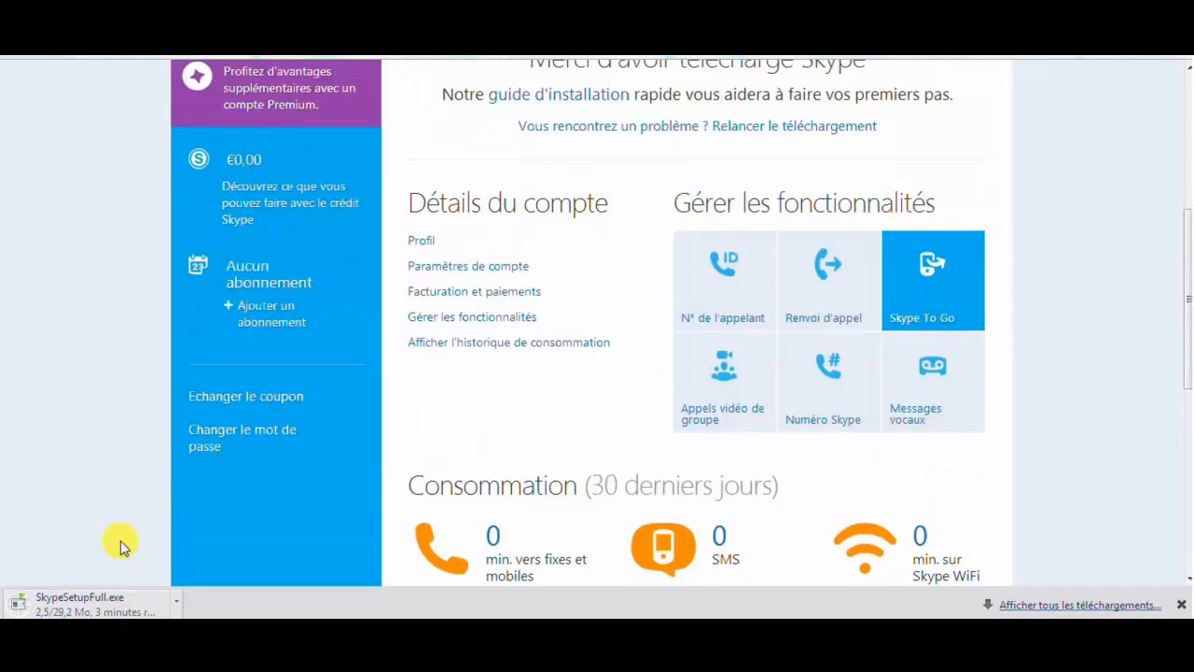
{"action": "scroll", "coordinate": [120, 540], "scroll_direction": "up", "scroll_amount": 1}
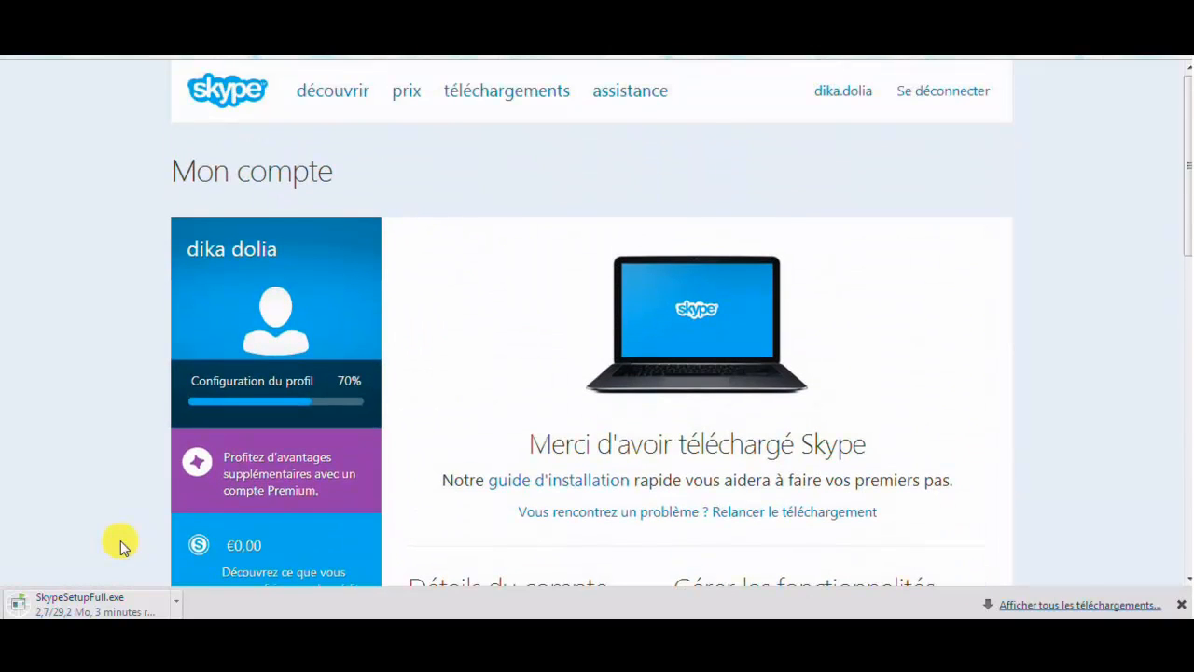
Open the SkypeSetupFull.exe download's options menu and dismiss it without changes
{"action": "left_click", "coordinate": [177, 601]}
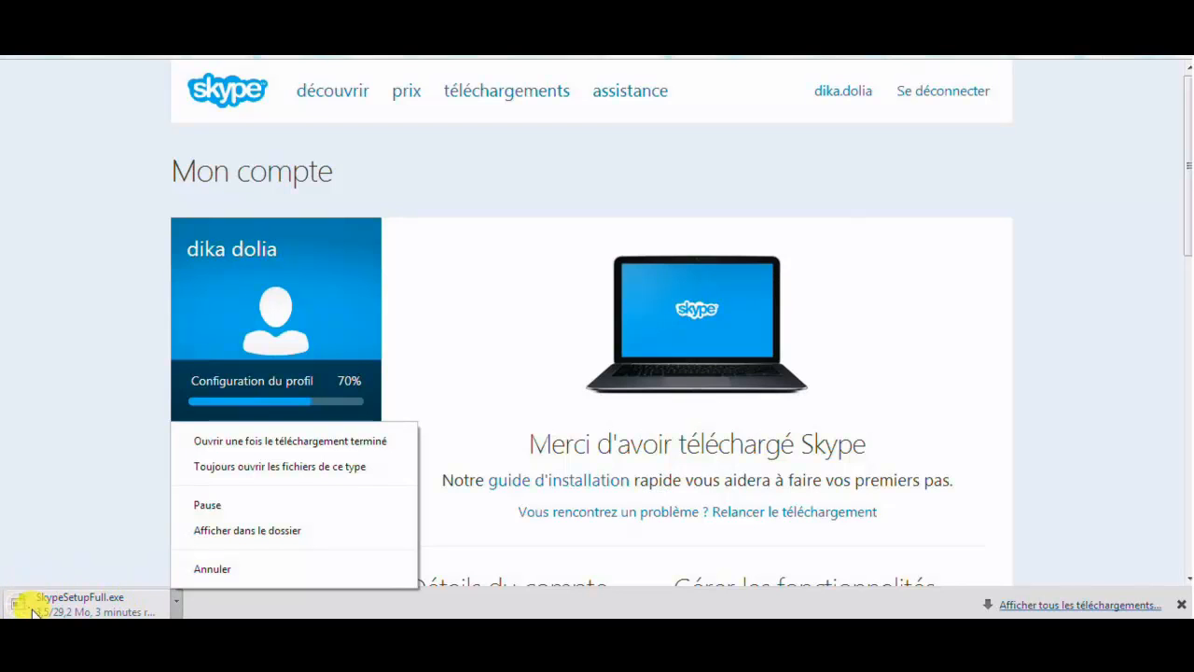
{"action": "left_click", "coordinate": [56, 487]}
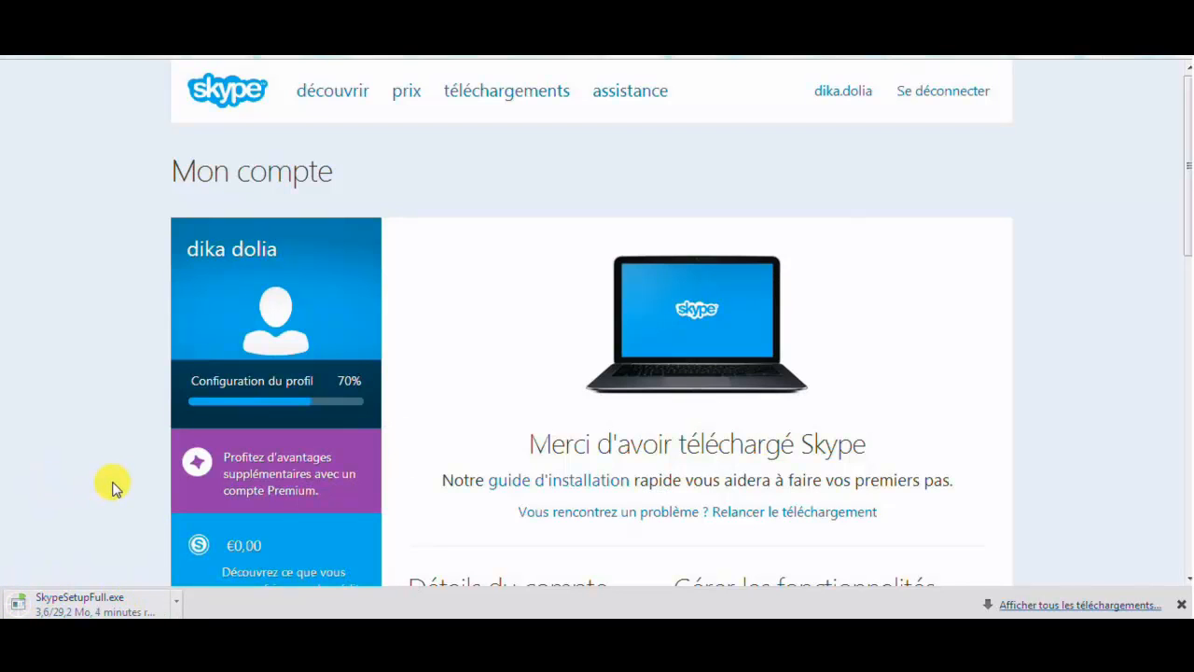
{"action": "scroll", "coordinate": [112, 487], "scroll_direction": "down", "scroll_amount": 3}
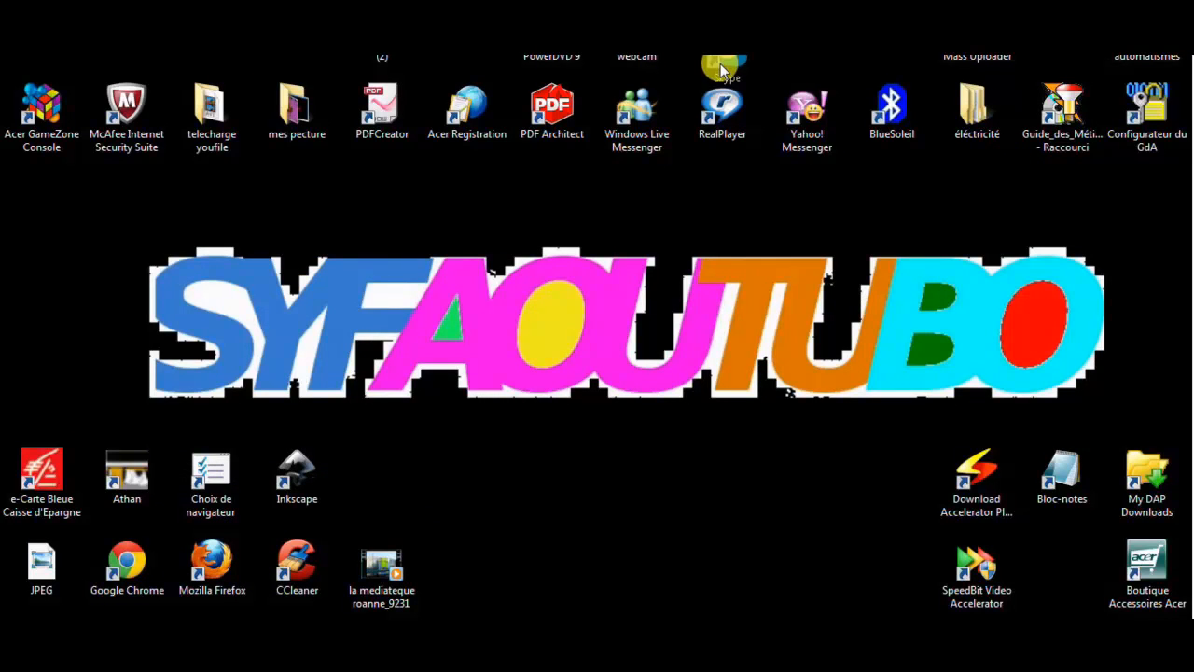
Move the Skype shortcut beside Inkscape in the lower-left icons and launch it
{"action": "left_click_drag", "start_coordinate": [720, 63], "coordinate": [385, 504]}
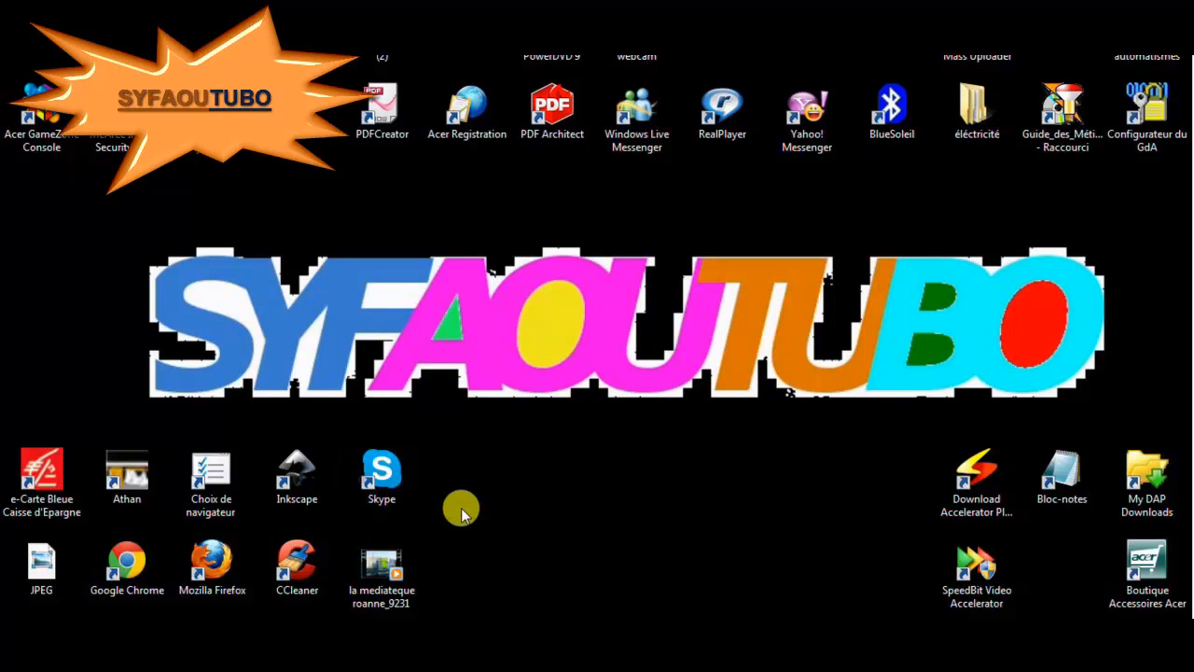
{"action": "left_click", "coordinate": [395, 478]}
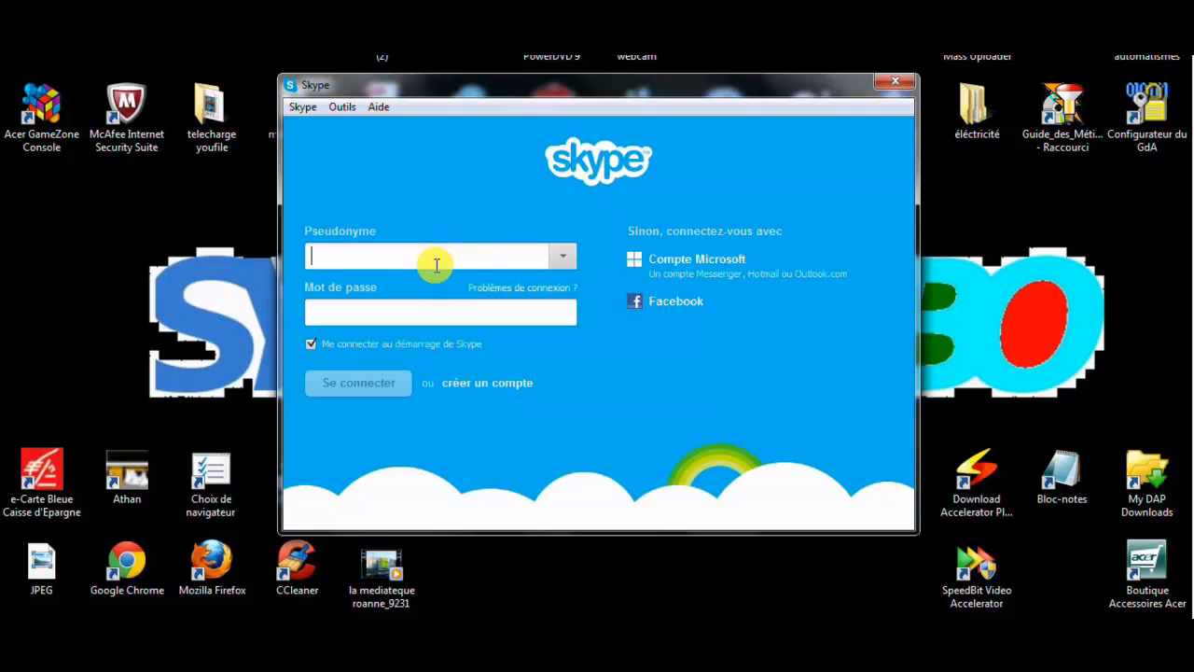
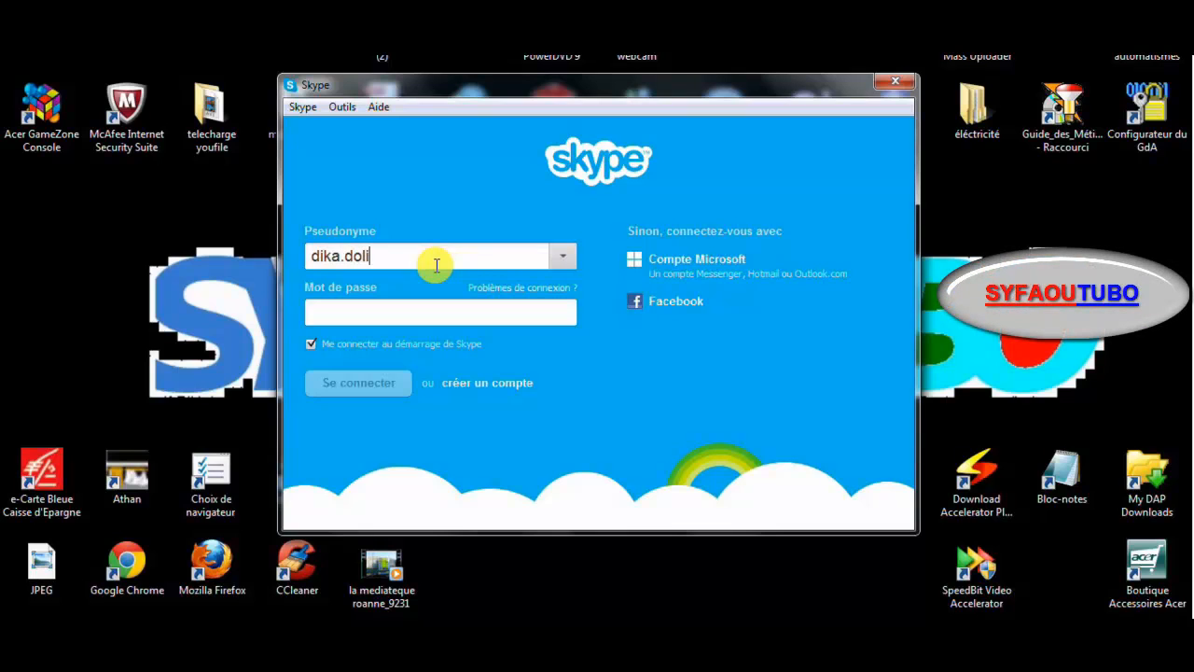
Sign in with the account's Skype username and password, automatic sign-in left off
{"action": "left_click", "coordinate": [415, 309]}
{"action": "type", "text": "••"}
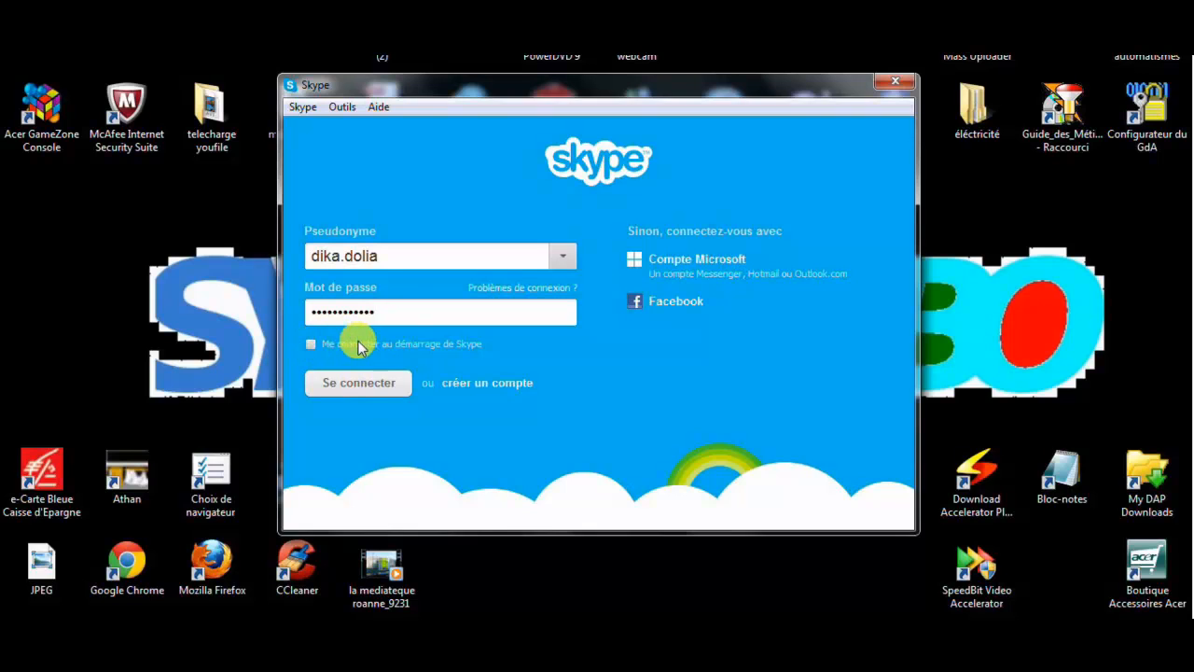
{"action": "left_click", "coordinate": [364, 390]}
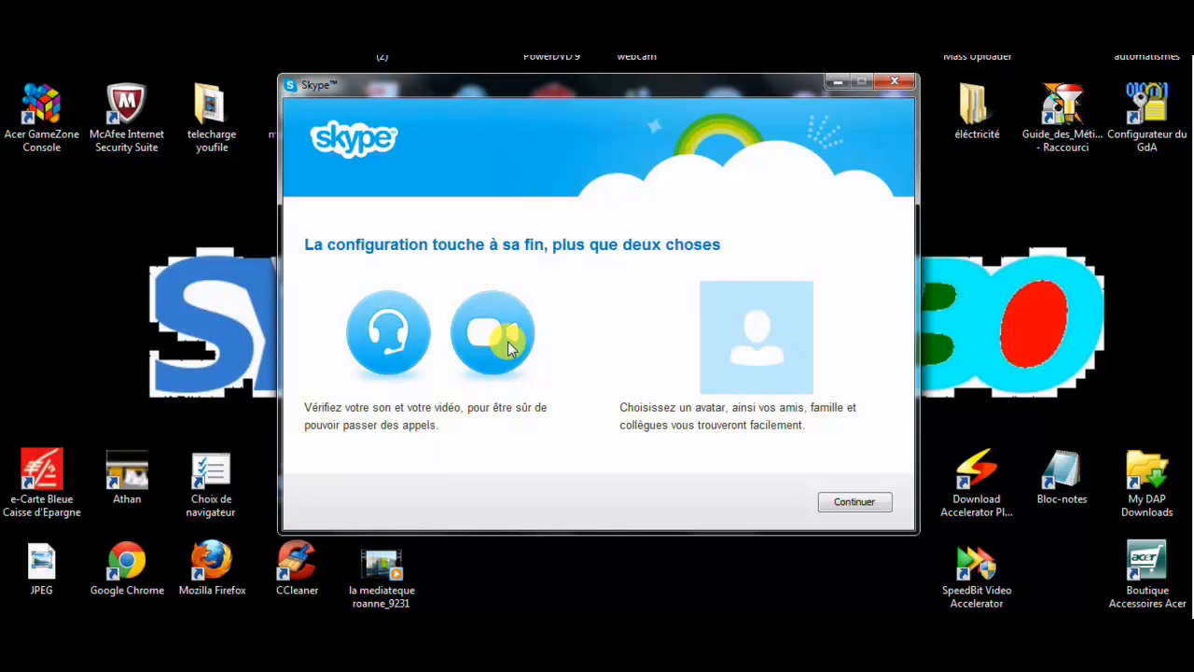
Continue through the sound and video check, choose Ajouter plus tard for the photo, and start Skype
{"action": "left_click", "coordinate": [848, 498]}
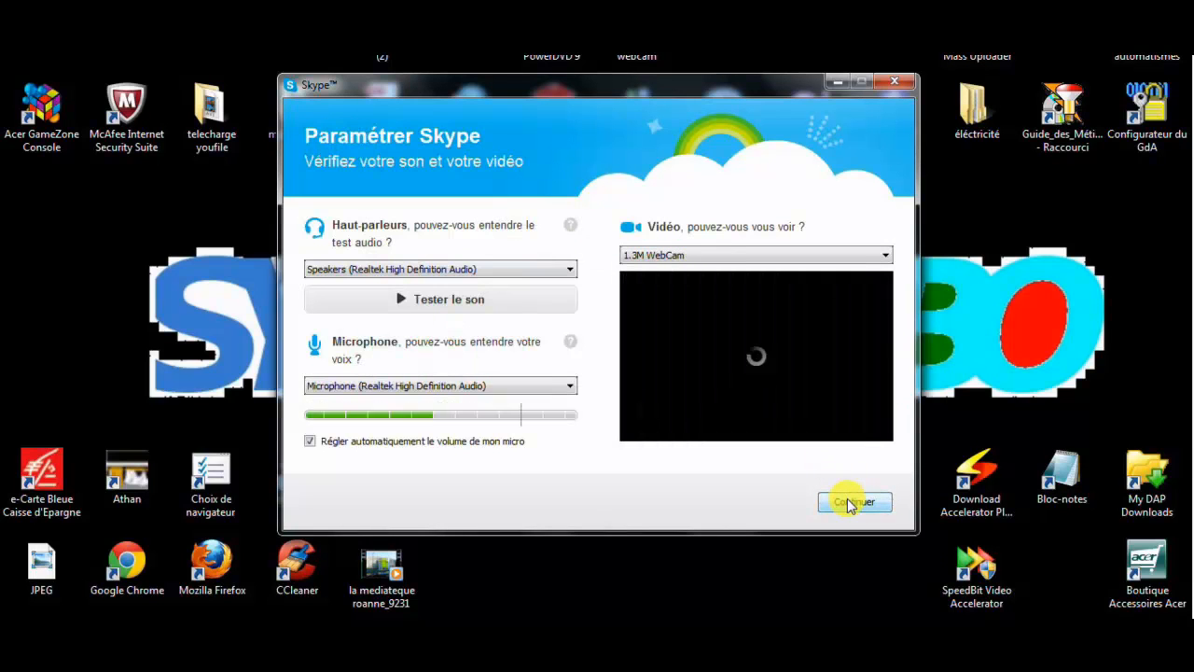
{"action": "left_click", "coordinate": [849, 502]}
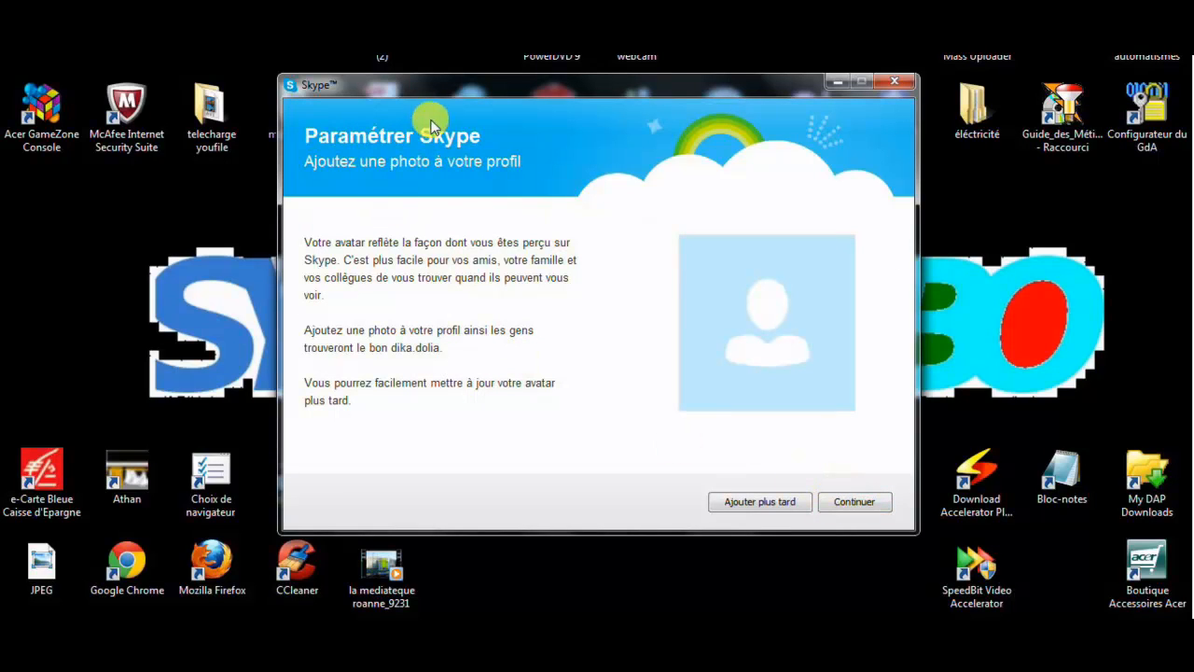
{"action": "left_click", "coordinate": [782, 504]}
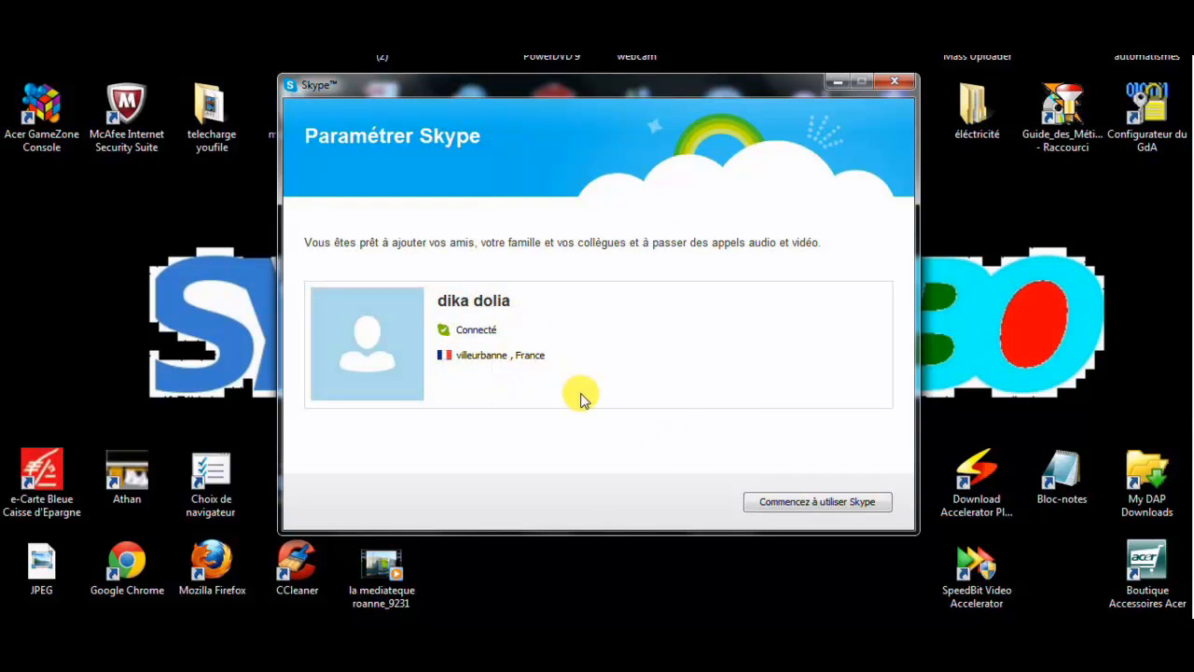
{"action": "left_click", "coordinate": [761, 509]}
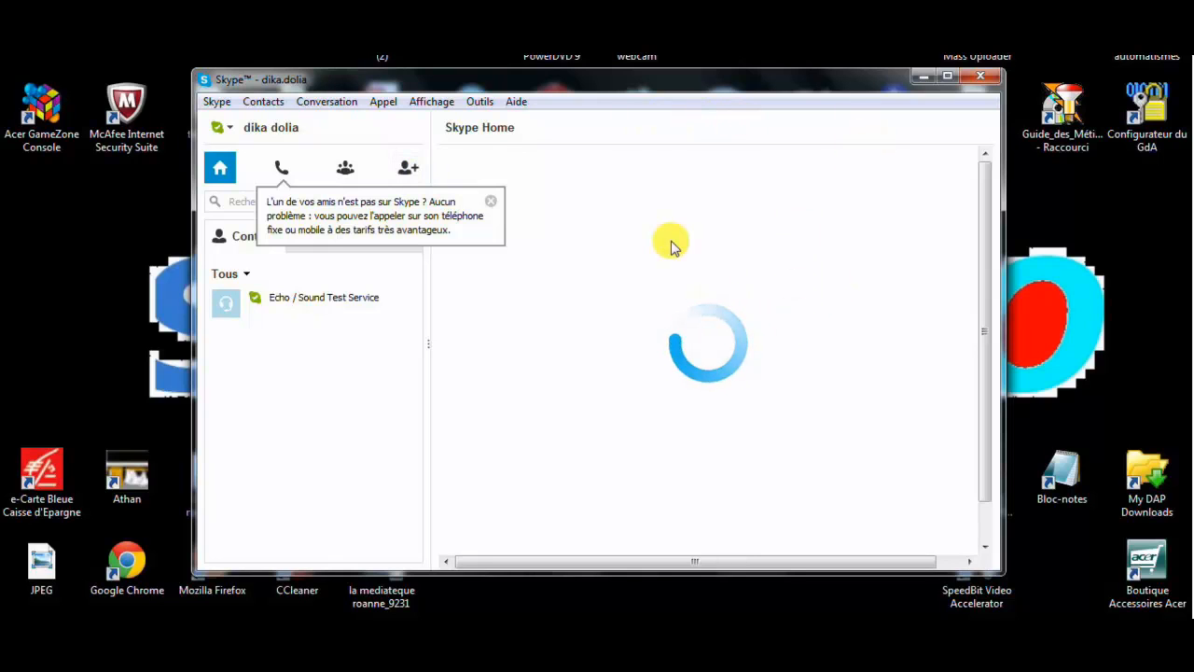
Dismiss the calling tip, return to Skype Home, and bring up the Téléphoner dial pad
{"action": "left_click", "coordinate": [490, 202]}
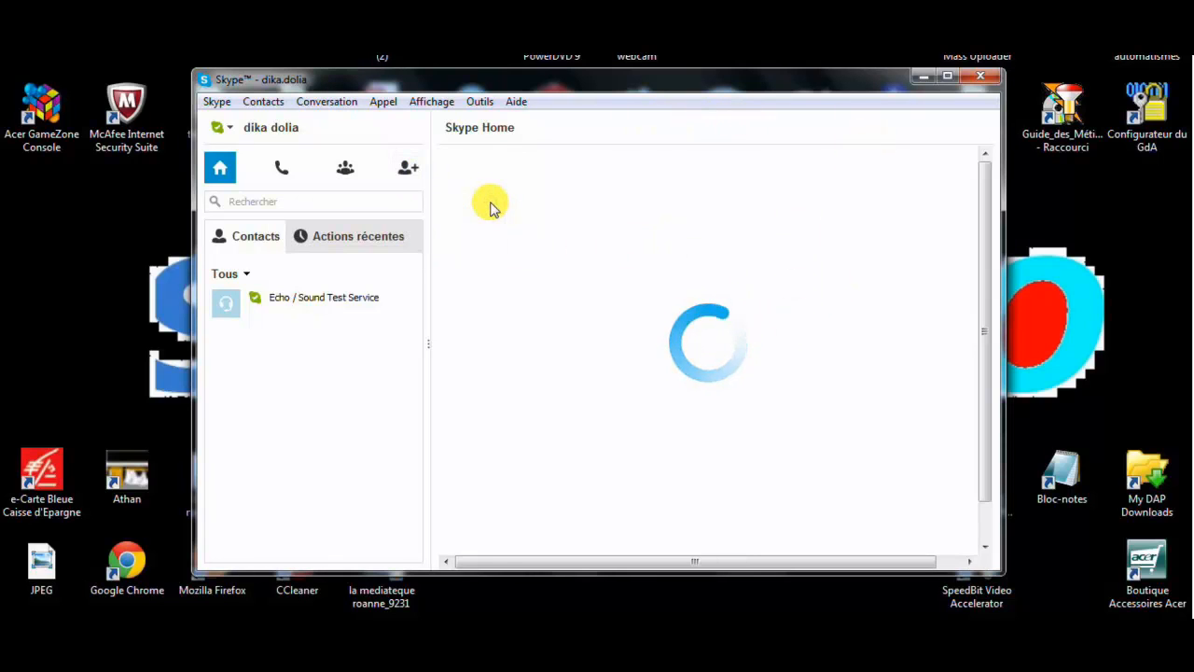
{"action": "left_click", "coordinate": [409, 171]}
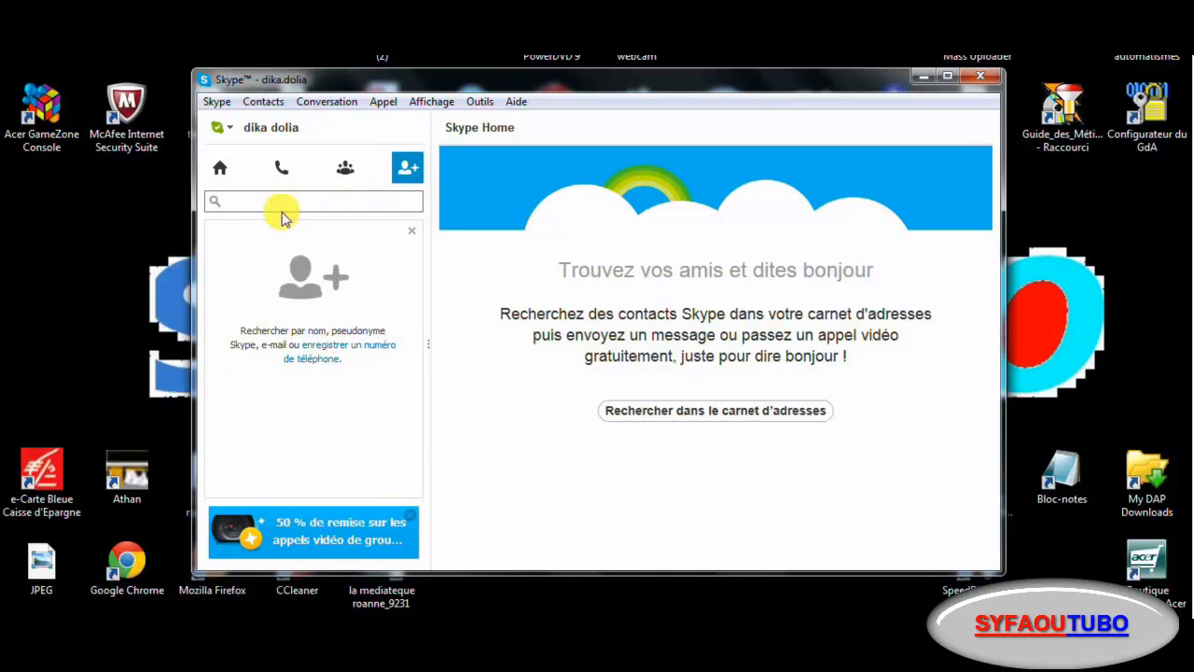
{"action": "left_click", "coordinate": [220, 170]}
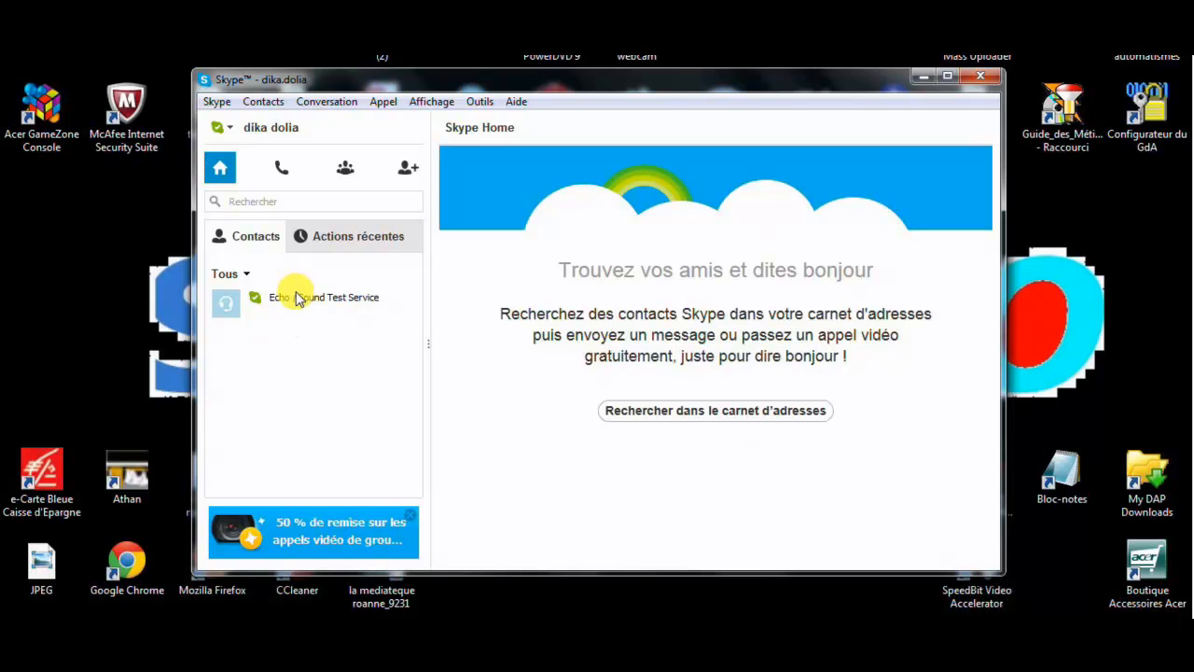
{"action": "left_click", "coordinate": [282, 170]}
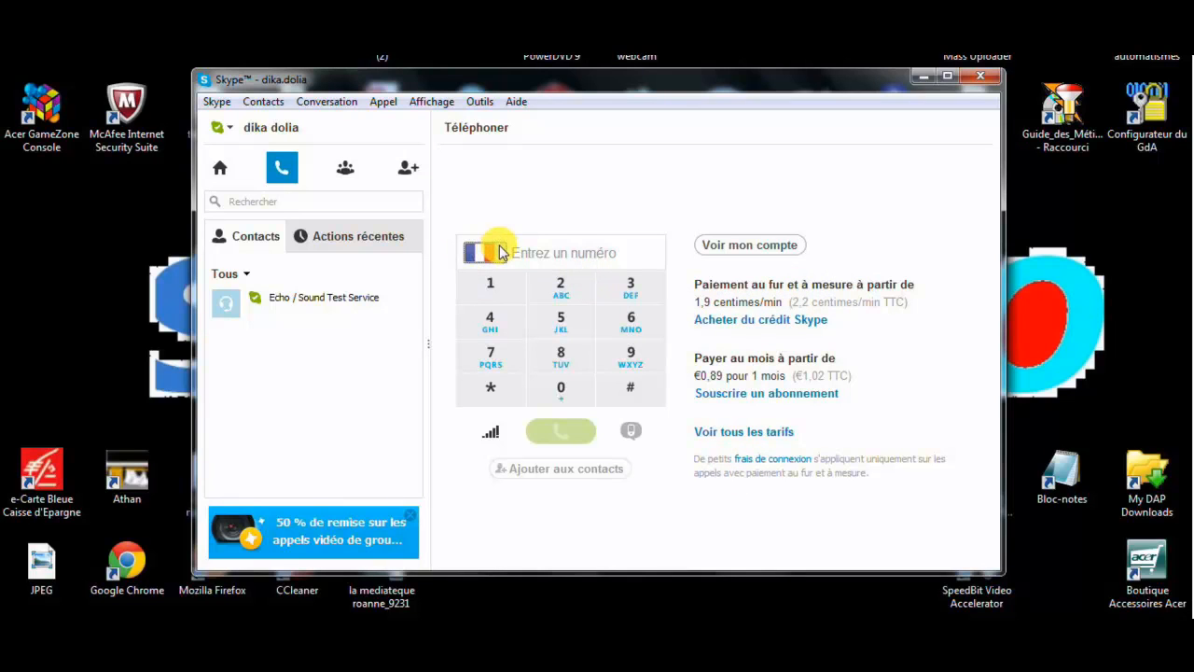
{"action": "left_click", "coordinate": [532, 252]}
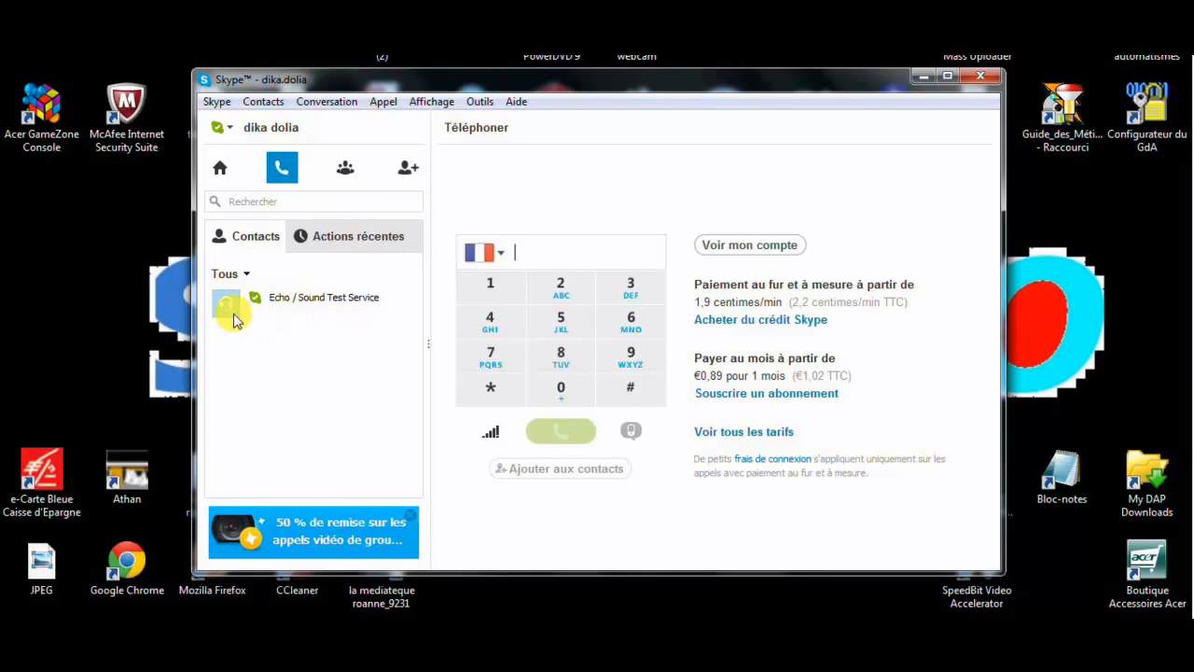
Open the Echo / Sound Test Service conversation and place a call to it
{"action": "left_click", "coordinate": [283, 307]}
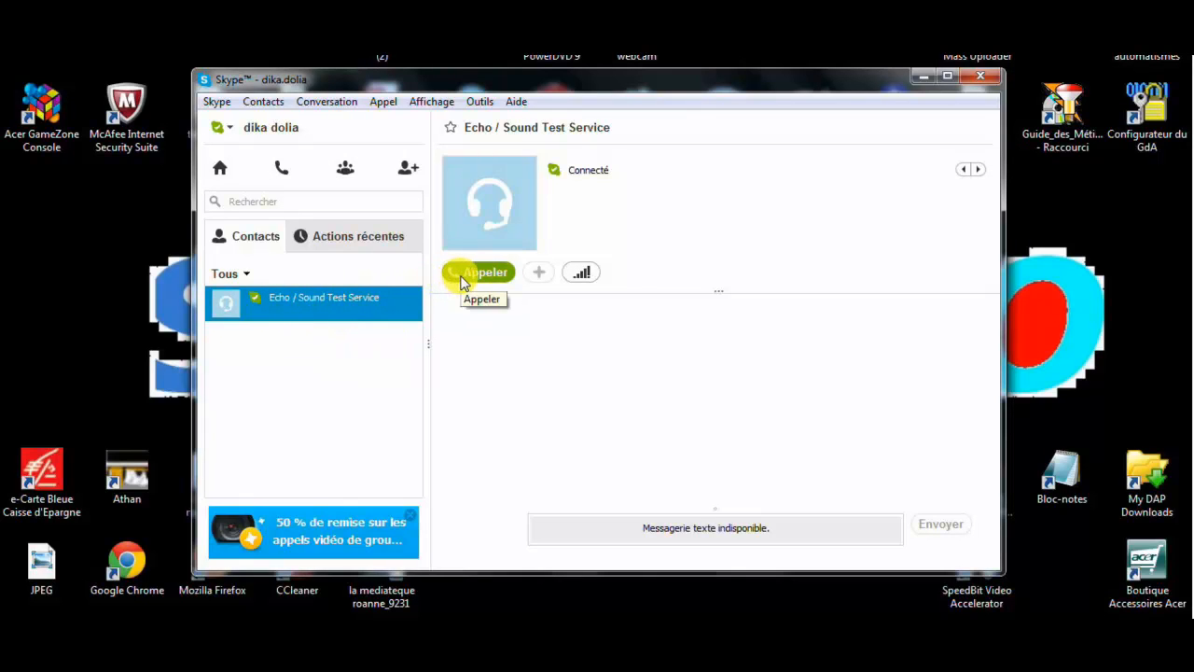
{"action": "left_click", "coordinate": [471, 272]}
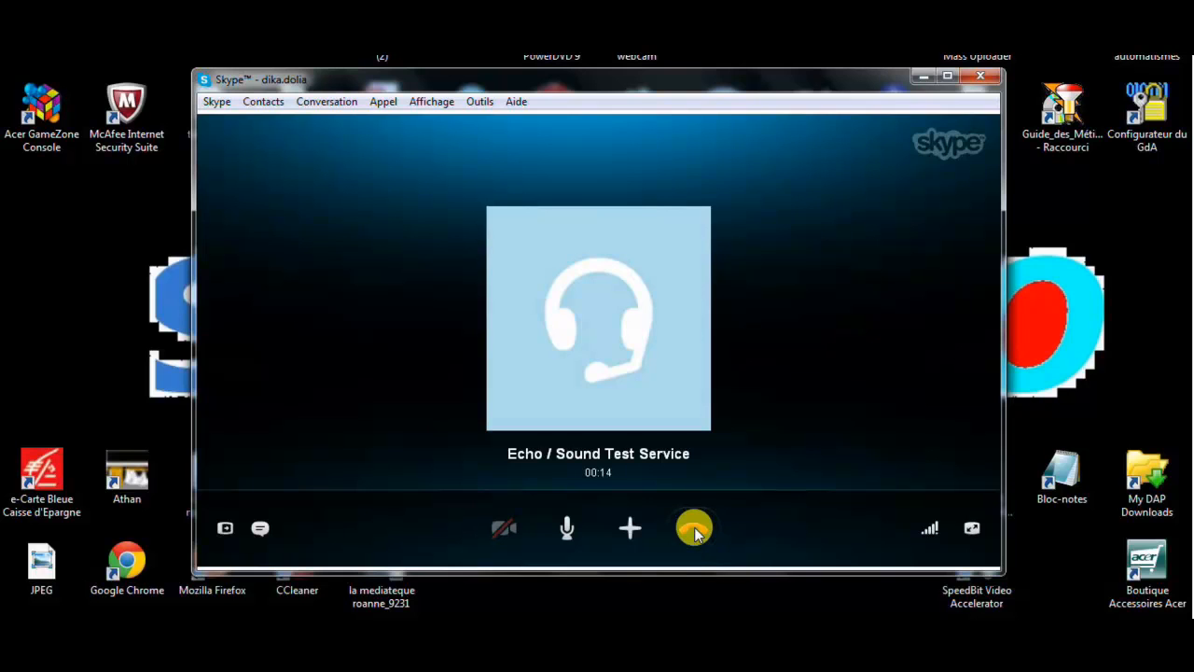
Hang up the Echo / Sound Test Service test call after 00:14
{"action": "left_click", "coordinate": [693, 529]}
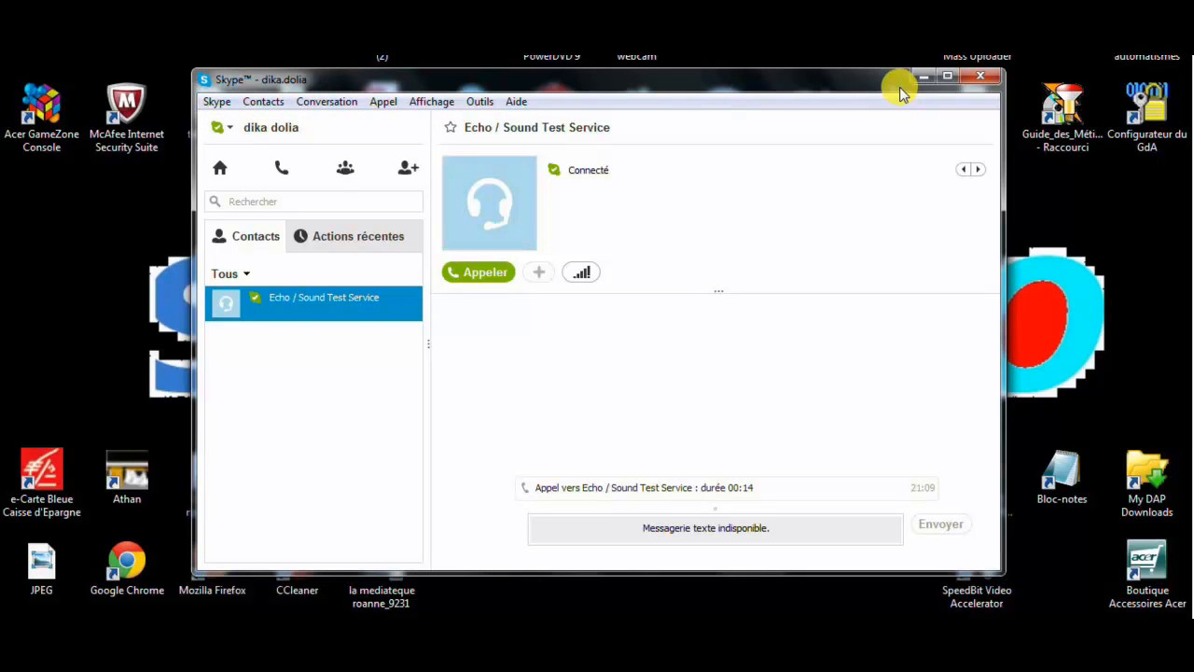
{"action": "left_click", "coordinate": [382, 100]}
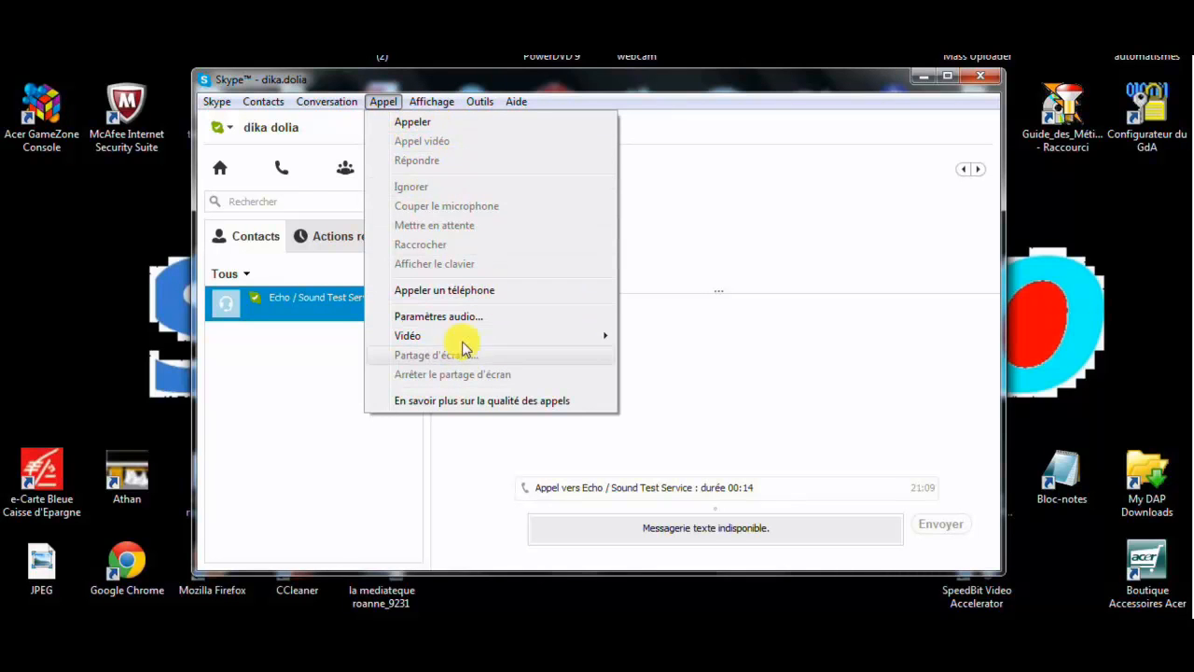
{"action": "left_click", "coordinate": [455, 104]}
{"action": "left_click", "coordinate": [472, 105]}
{"action": "mouse_move", "coordinate": [496, 123]}
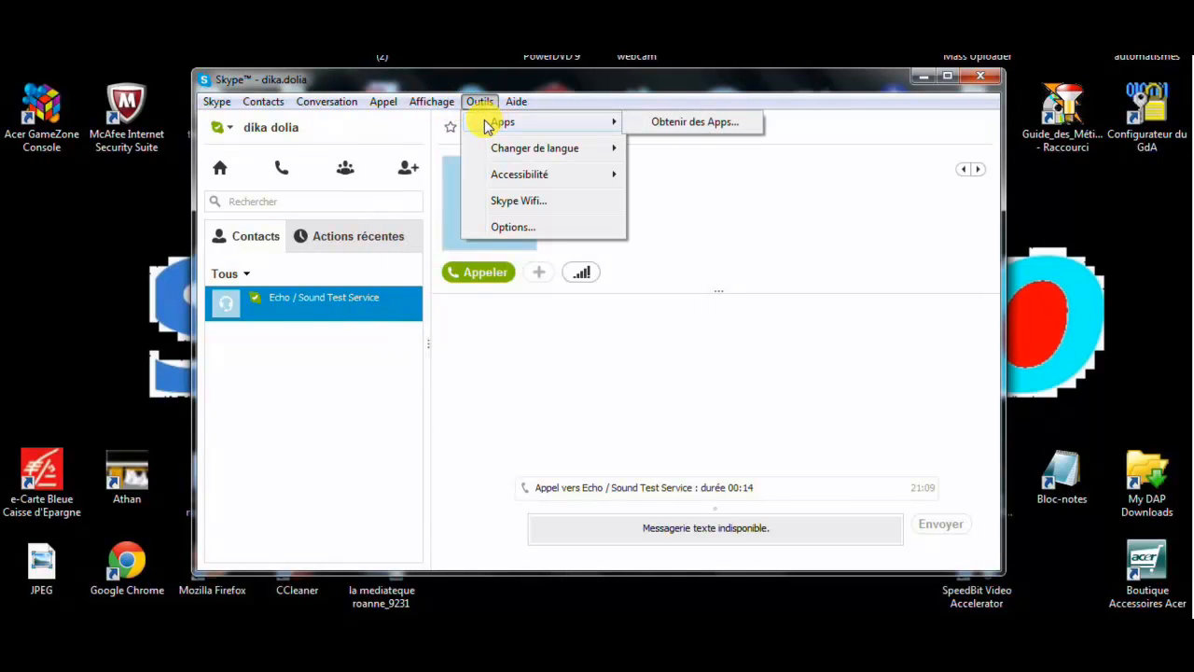
{"action": "left_click", "coordinate": [262, 100]}
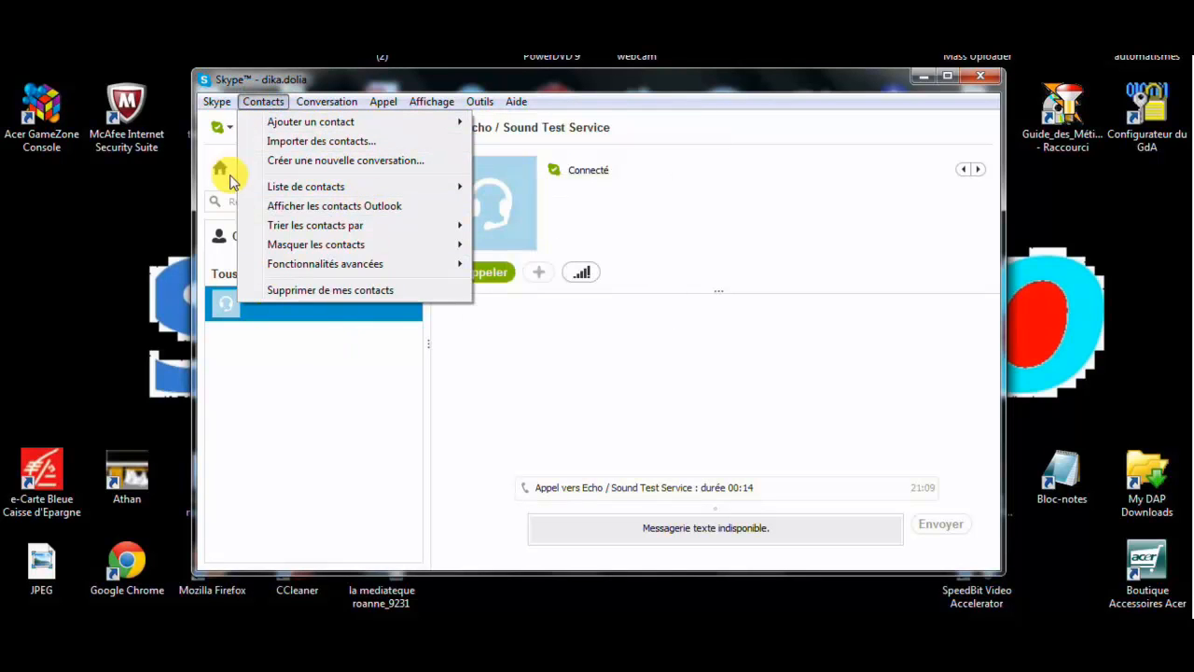
{"action": "mouse_move", "coordinate": [221, 103]}
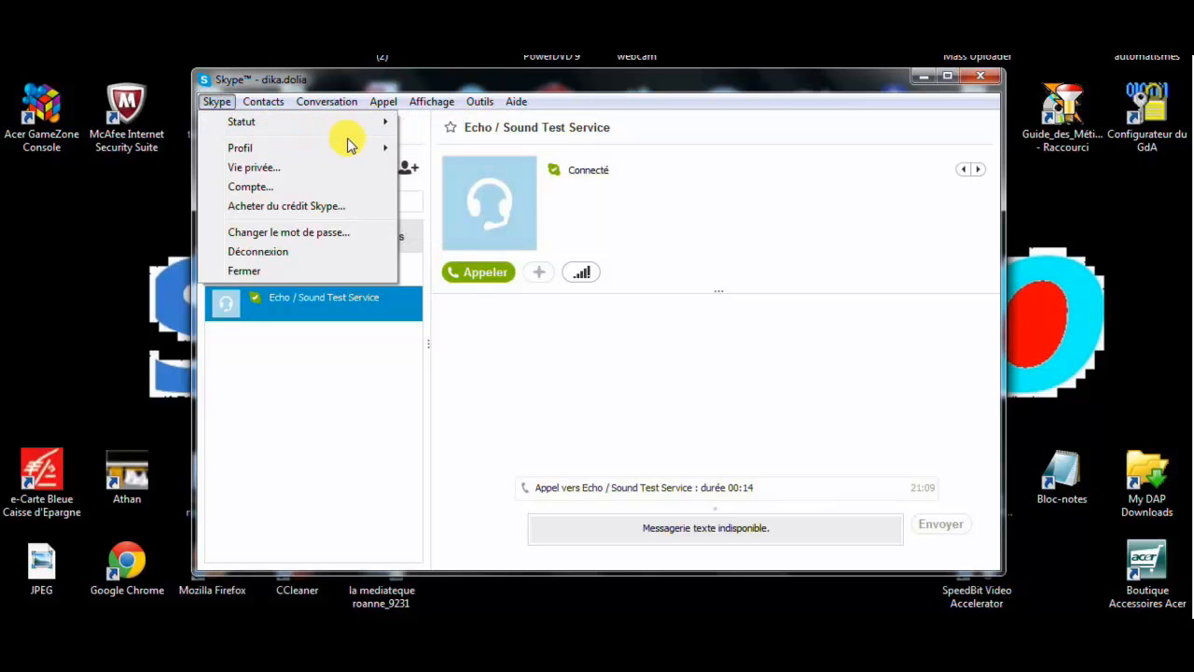
{"action": "mouse_move", "coordinate": [386, 122]}
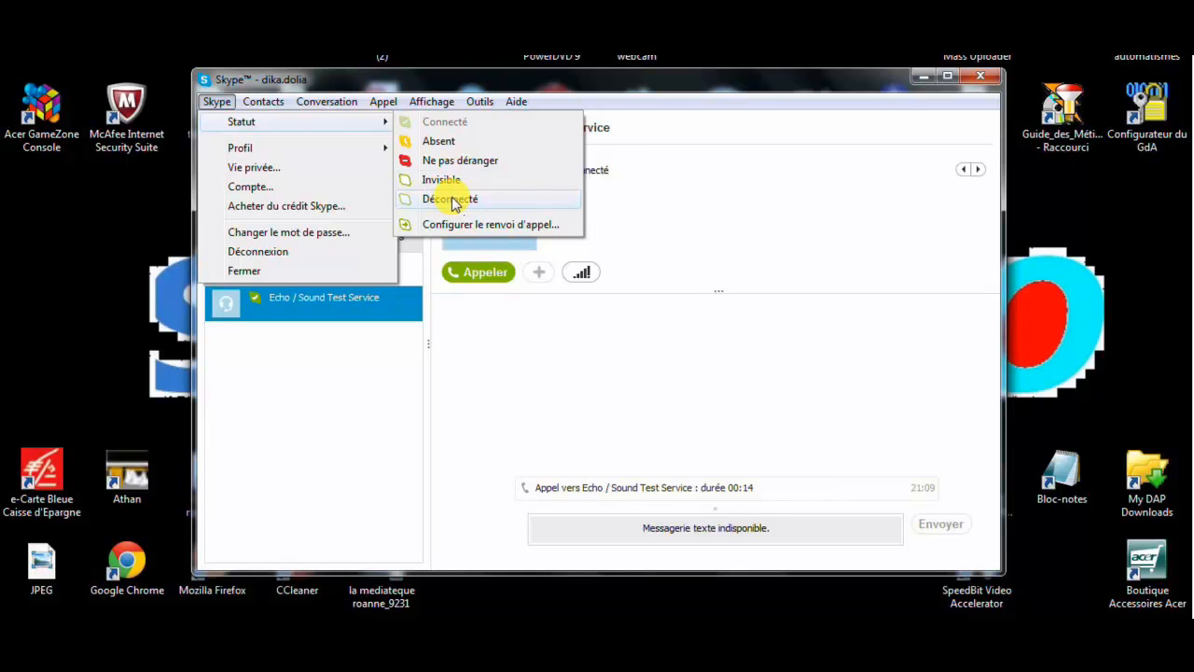
{"action": "mouse_move", "coordinate": [365, 146]}
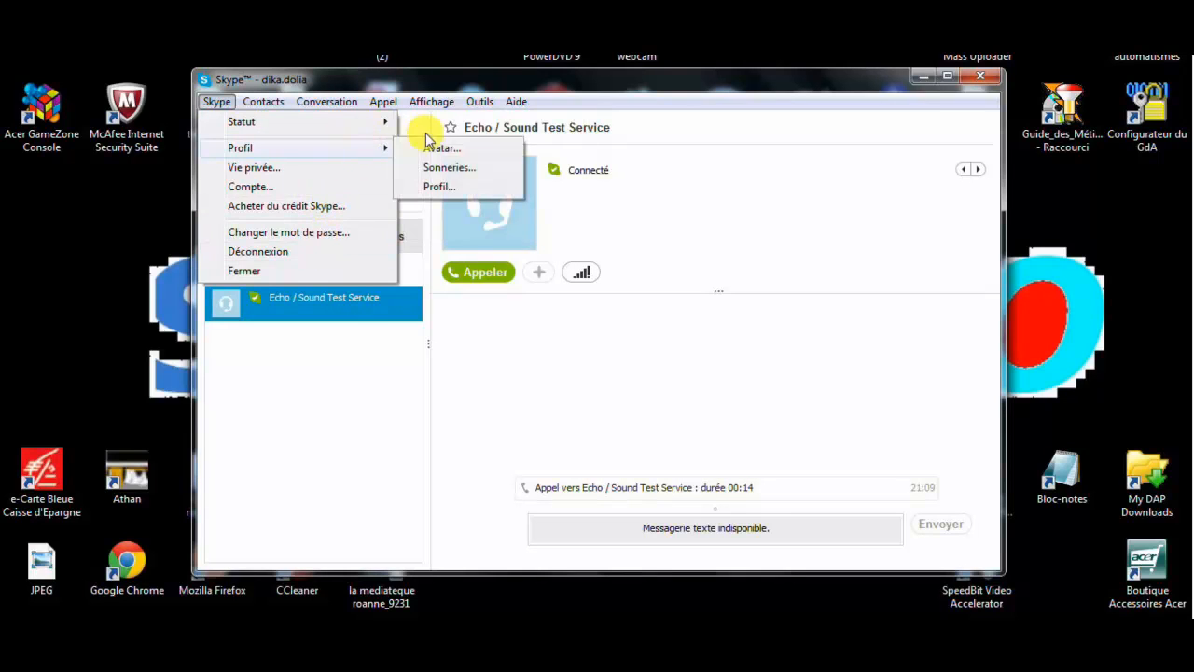
{"action": "mouse_move", "coordinate": [482, 104]}
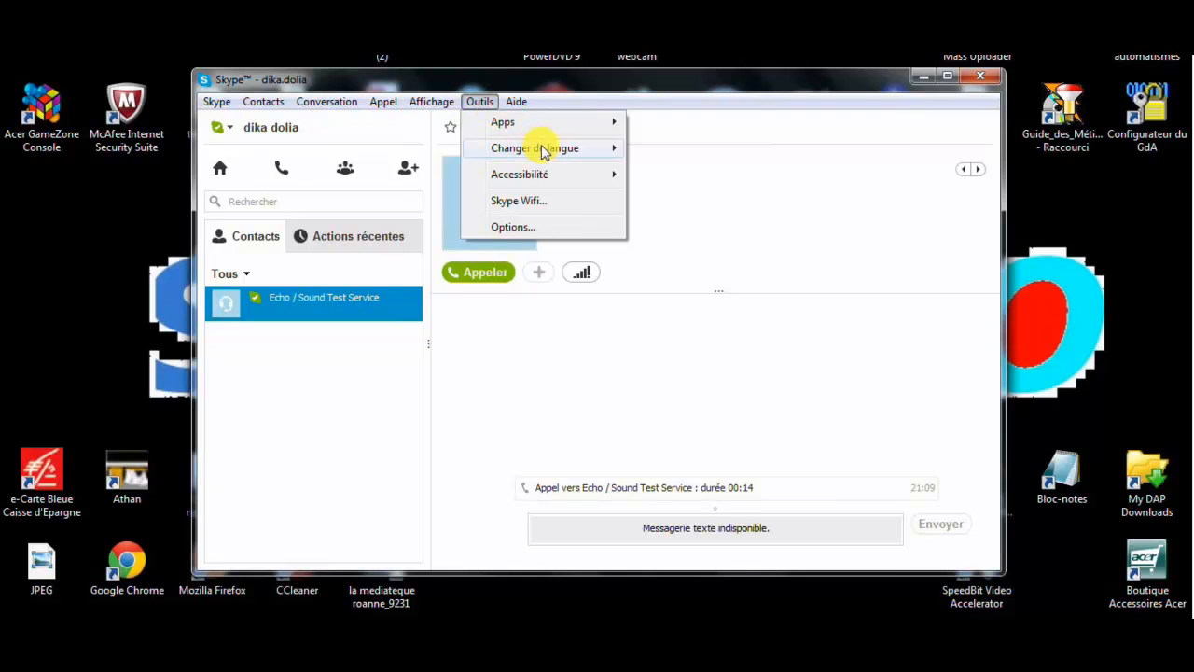
{"action": "mouse_move", "coordinate": [594, 151]}
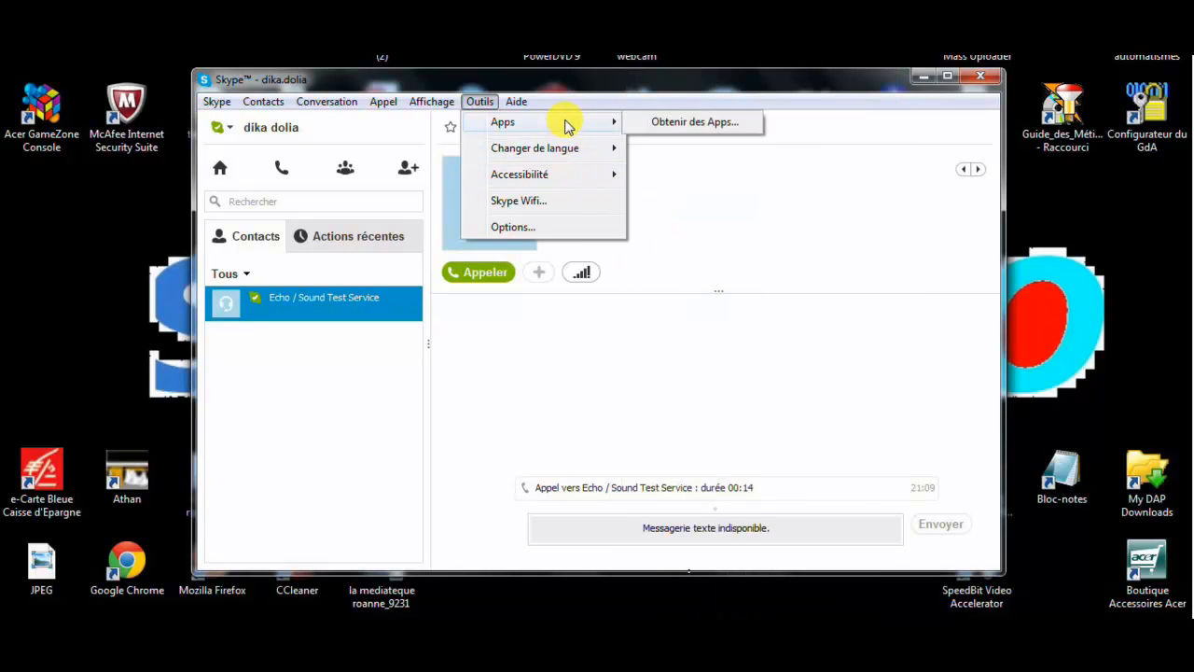
{"action": "left_click", "coordinate": [393, 420]}
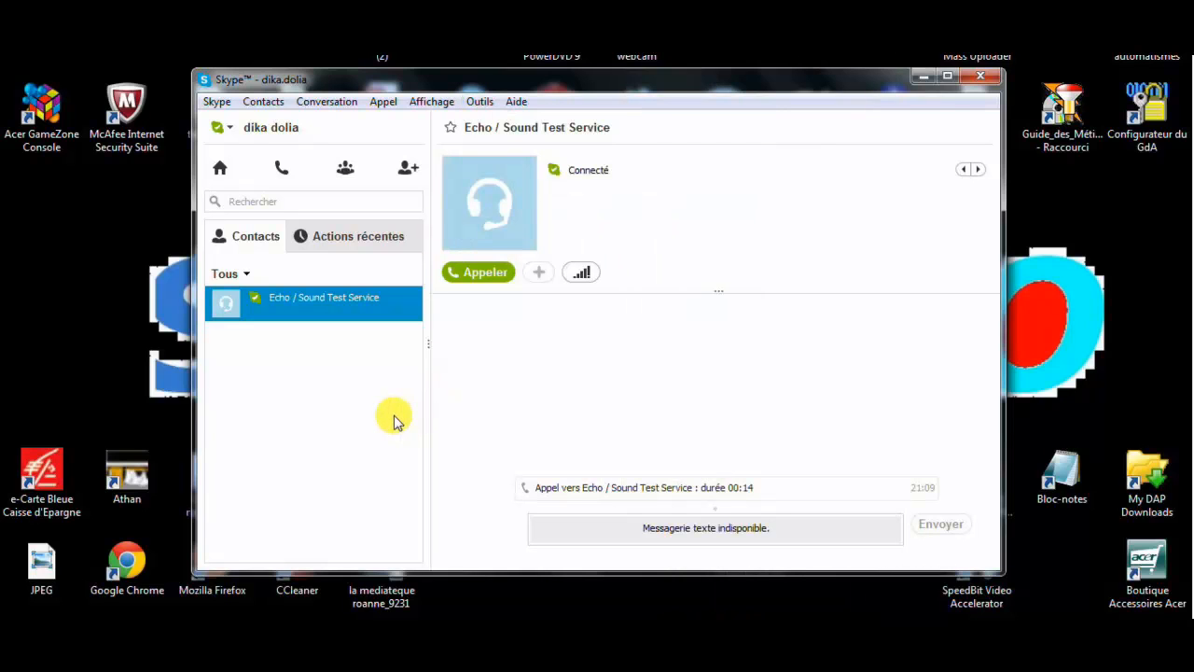
{"action": "left_click", "coordinate": [516, 102]}
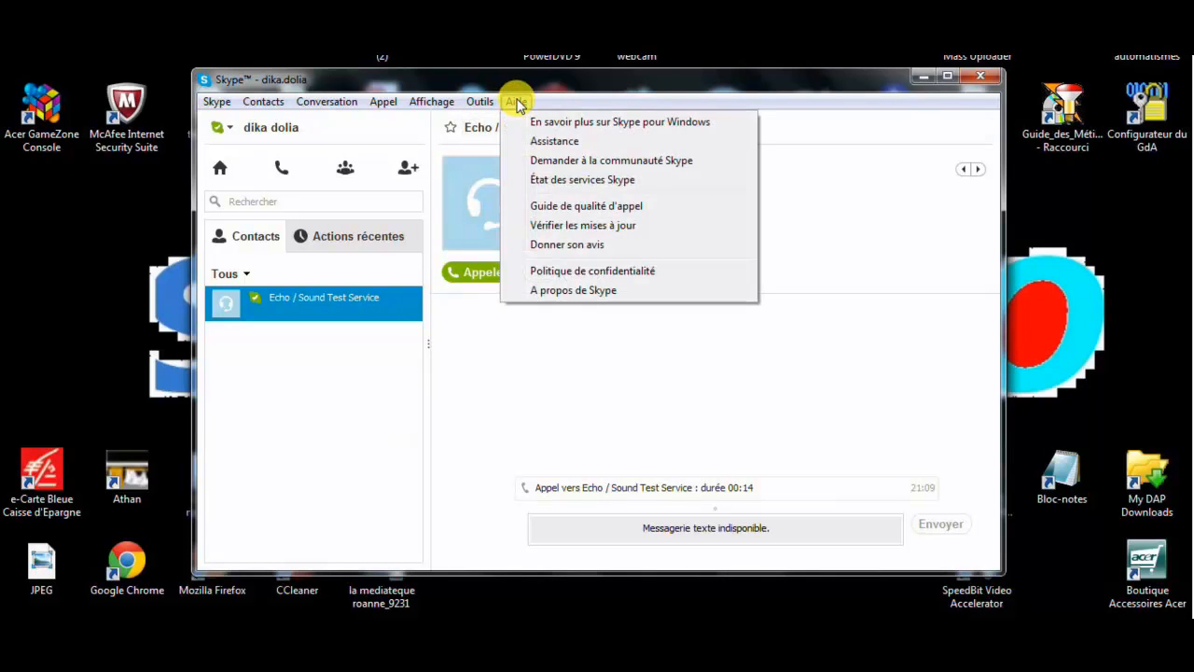
{"action": "mouse_move", "coordinate": [532, 122]}
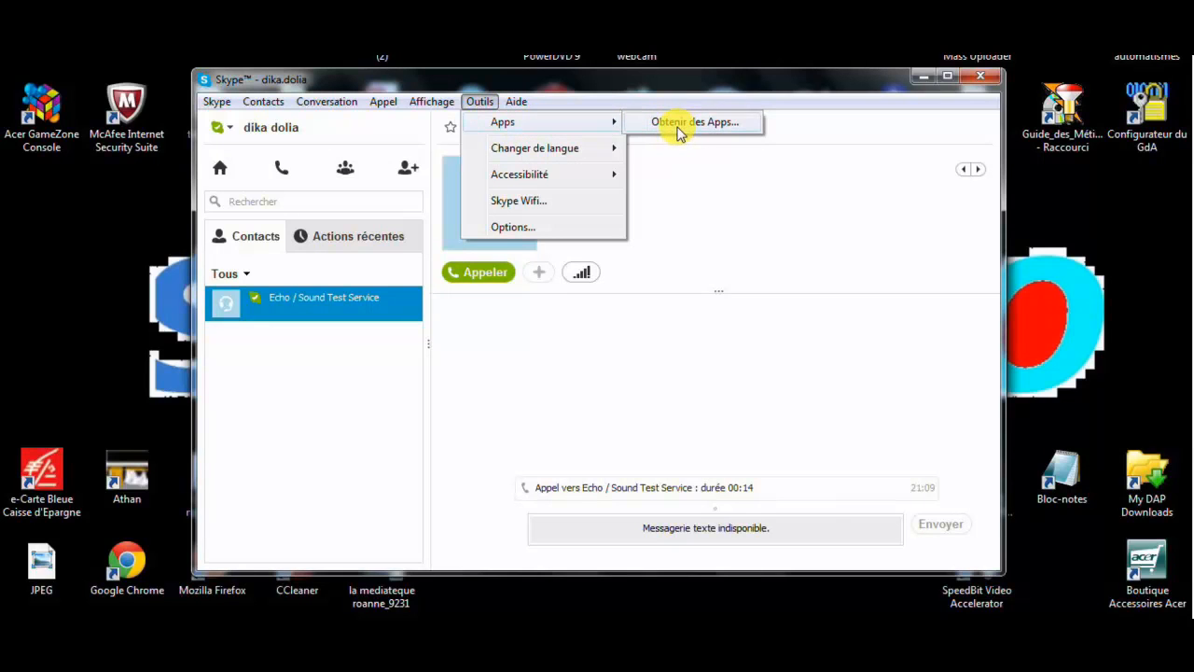
{"action": "left_click", "coordinate": [351, 439]}
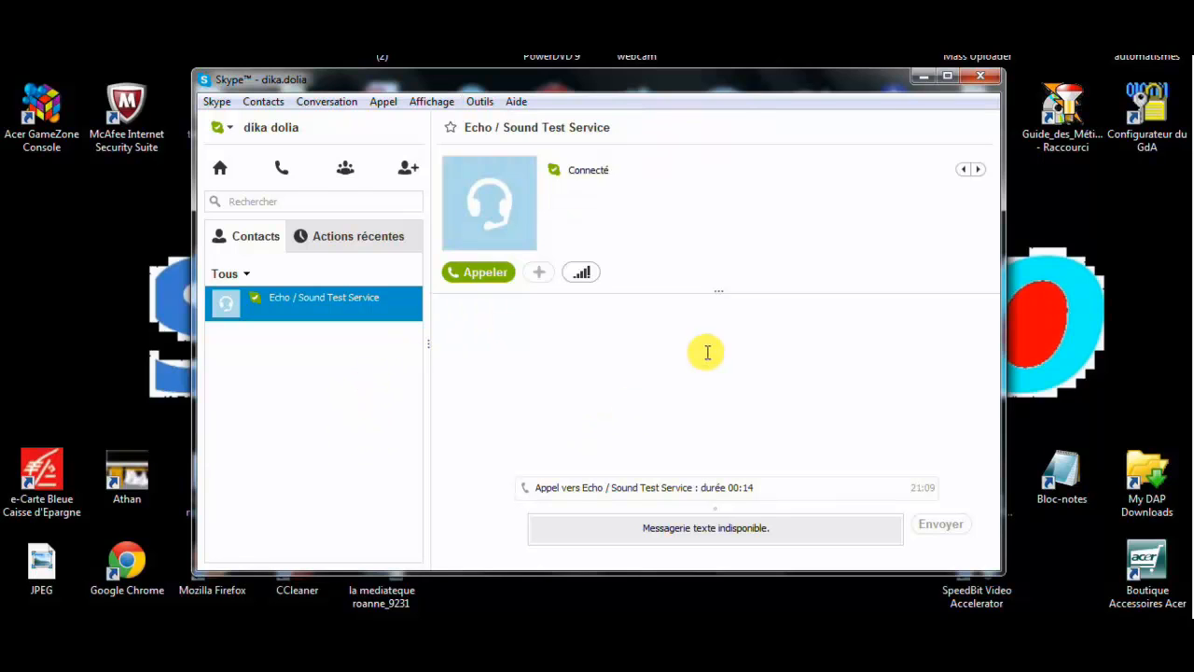
Set the Skype status to Déconnecté from the Skype > Statut submenu
{"action": "left_click", "coordinate": [217, 100]}
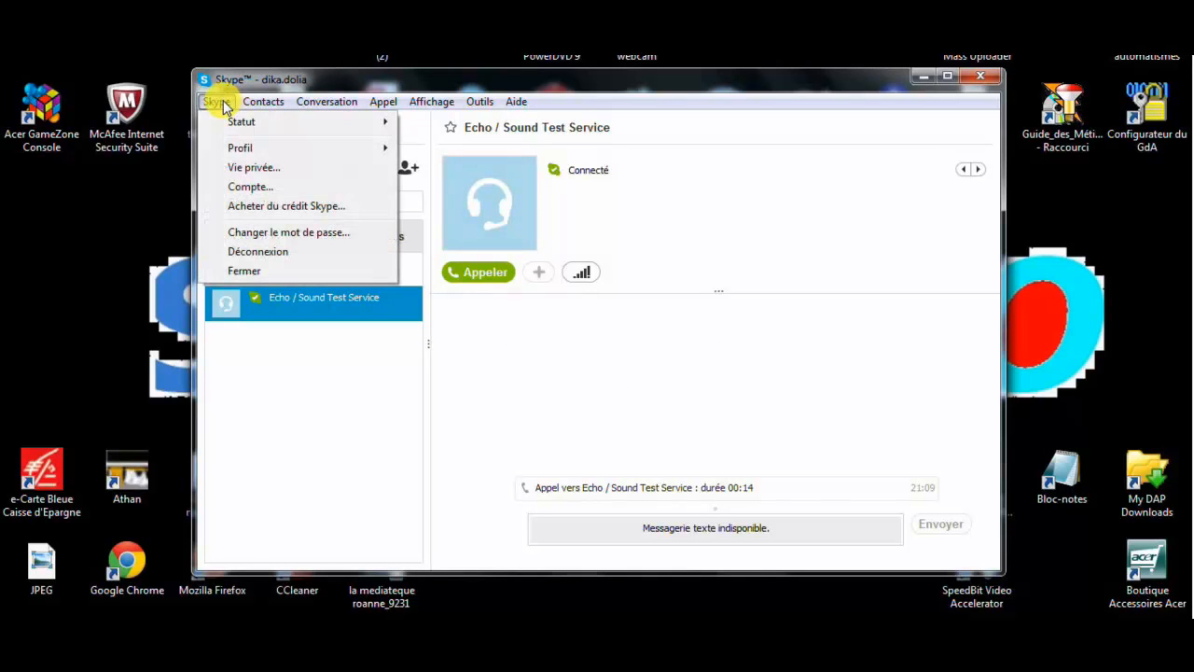
{"action": "mouse_move", "coordinate": [385, 99]}
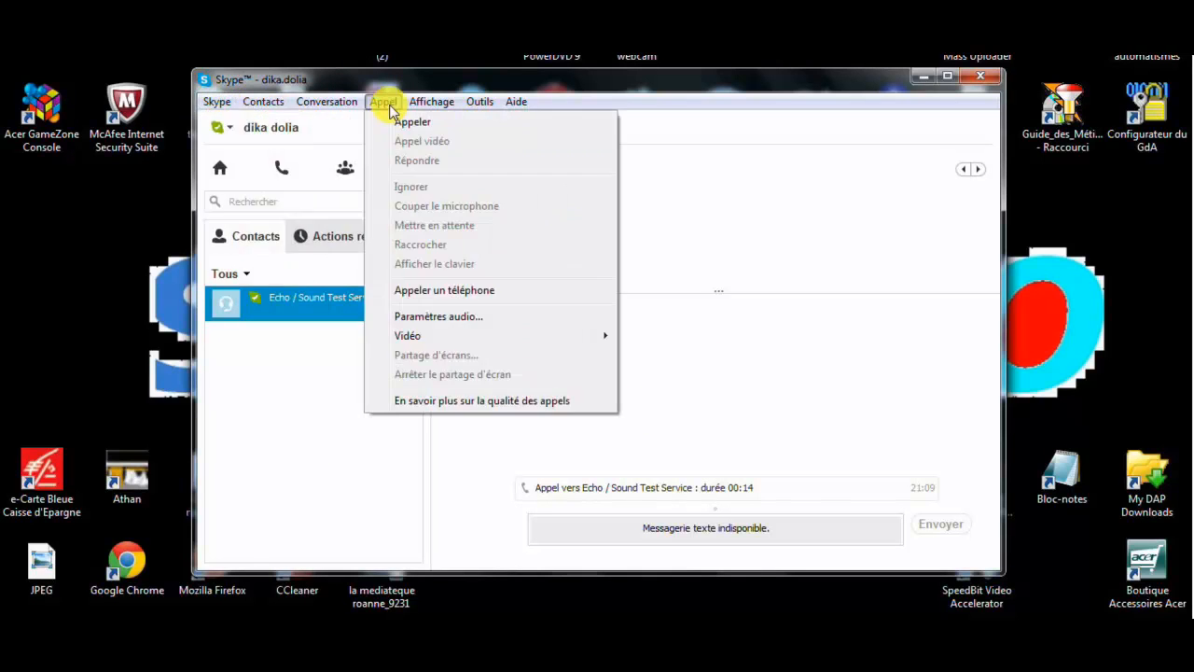
{"action": "mouse_move", "coordinate": [220, 102]}
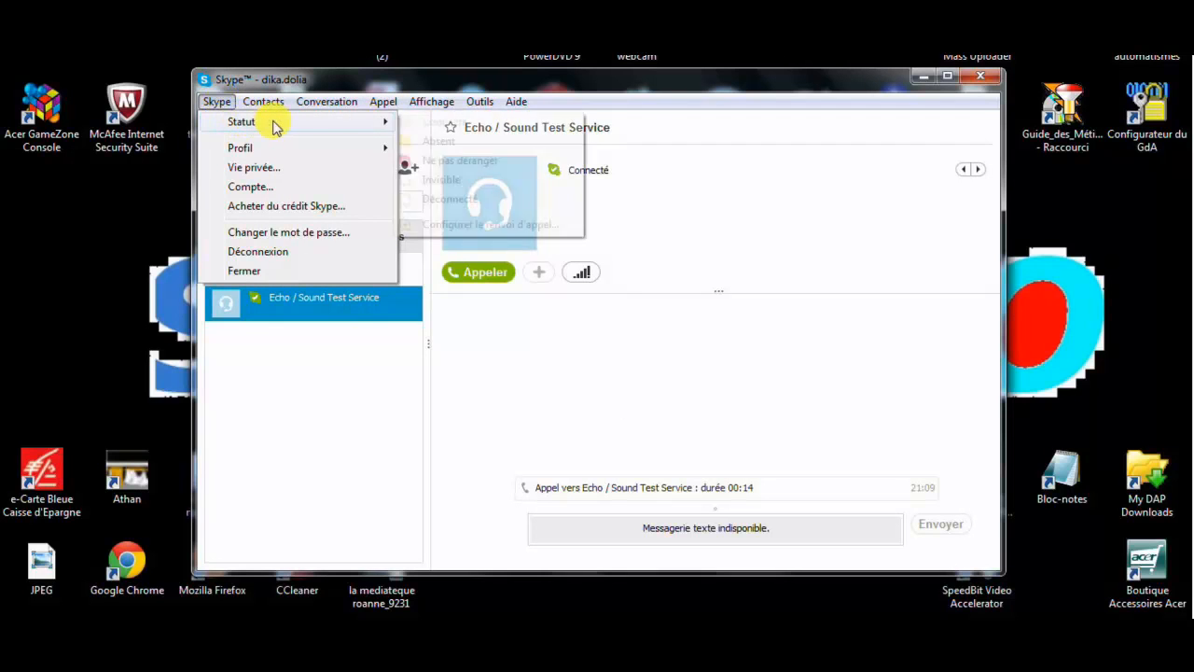
{"action": "mouse_move", "coordinate": [306, 119]}
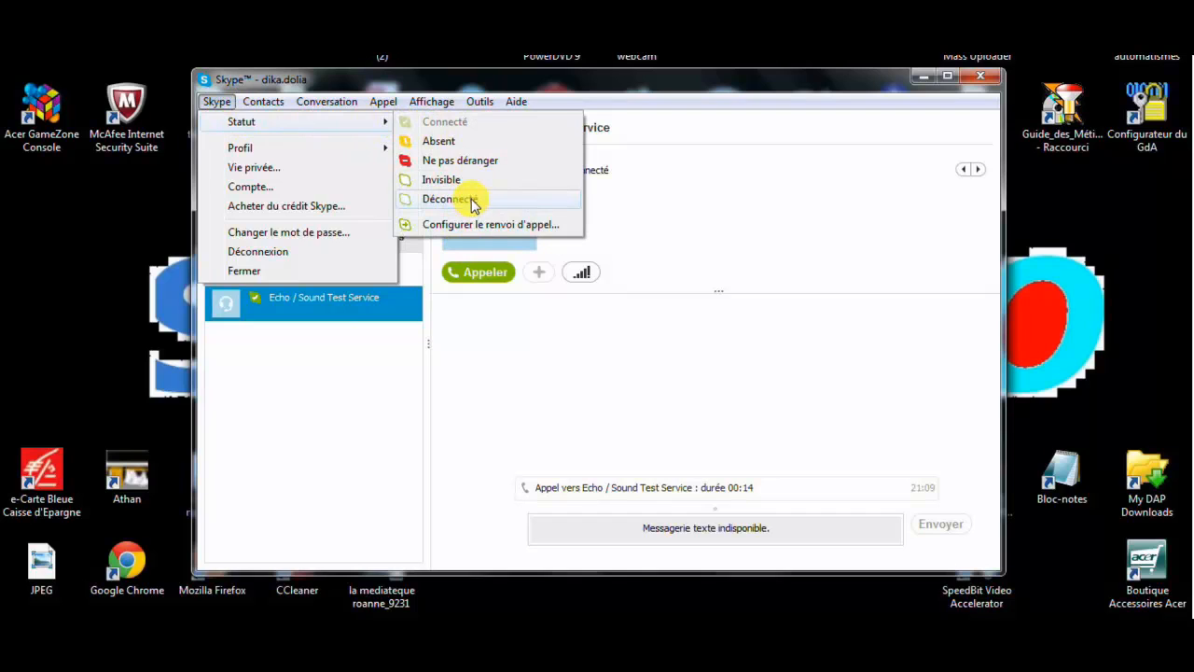
{"action": "left_click", "coordinate": [473, 201]}
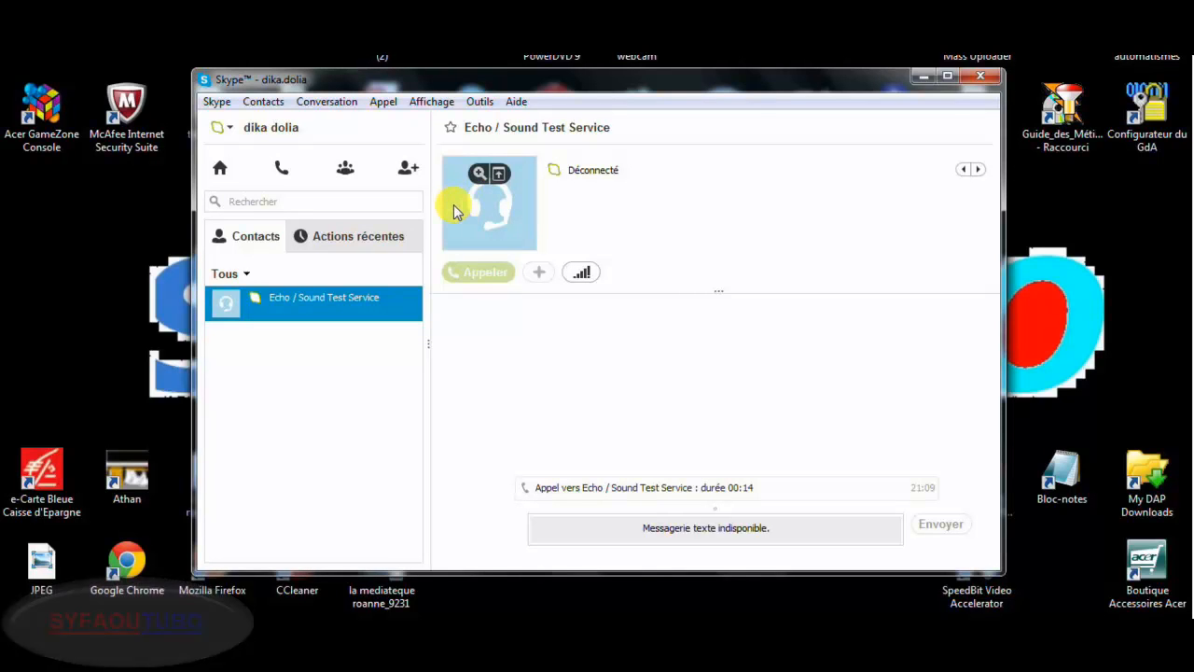
Reopen the Statut submenu to confirm Déconnecté, then close it unchanged
{"action": "left_click", "coordinate": [223, 103]}
{"action": "mouse_move", "coordinate": [365, 123]}
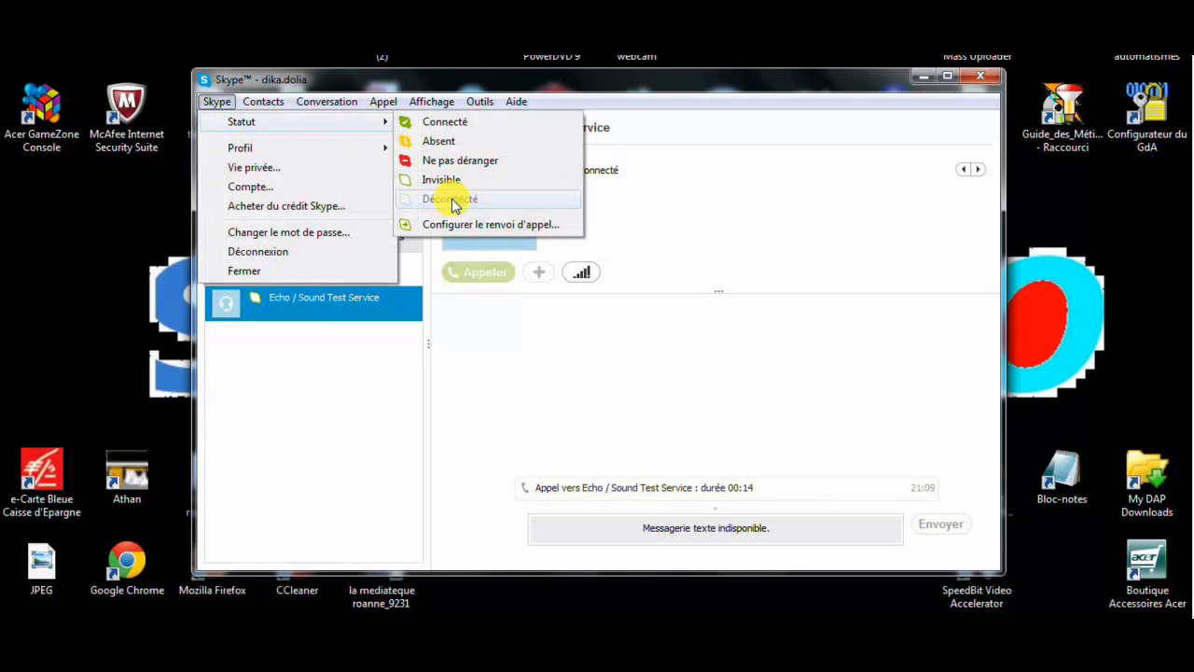
{"action": "left_click", "coordinate": [390, 385]}
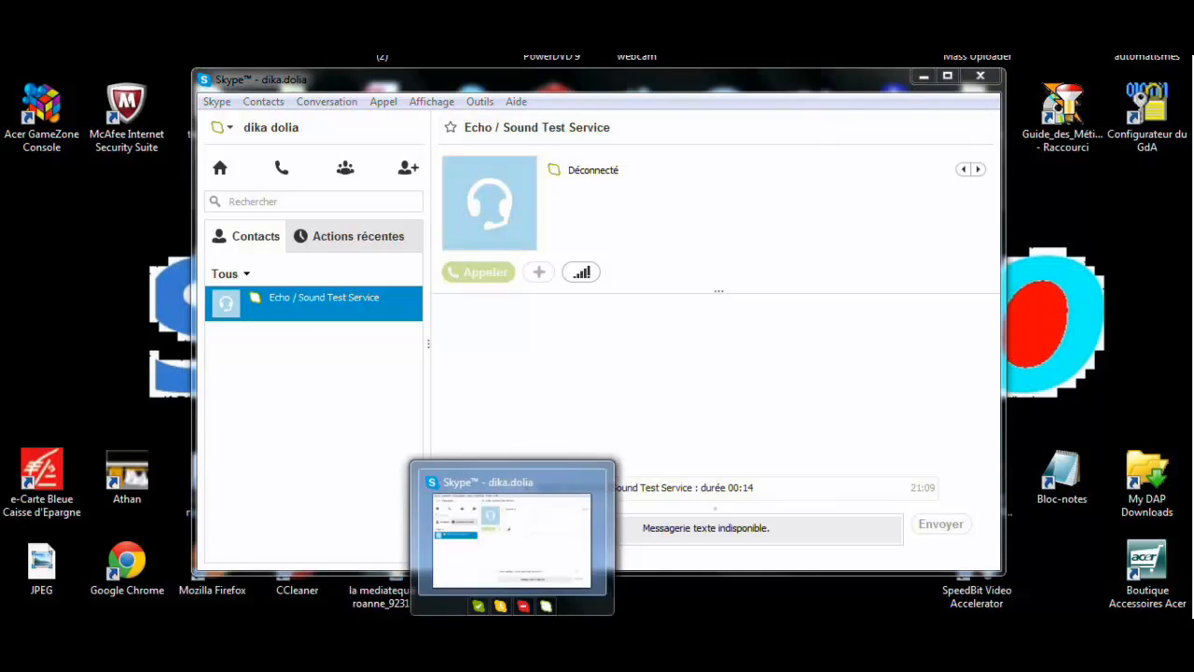
Quit Skype from its taskbar icon, ticking Ne plus demander so the prompt never returns
{"action": "right_click", "coordinate": [513, 668]}
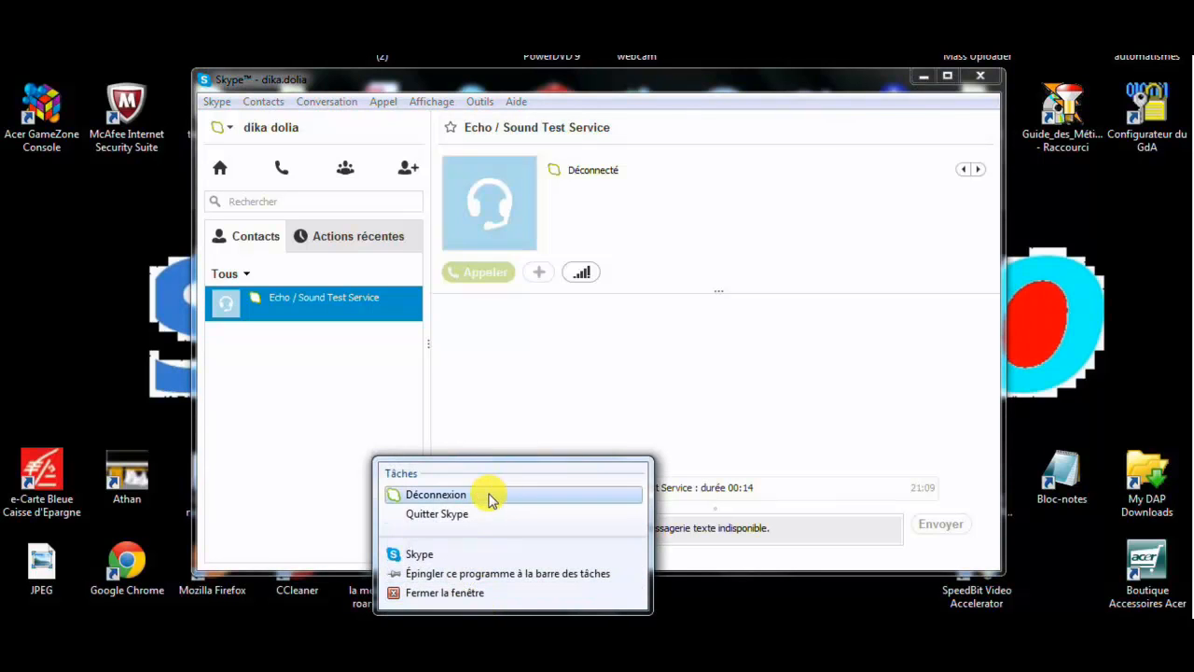
{"action": "left_click", "coordinate": [476, 514]}
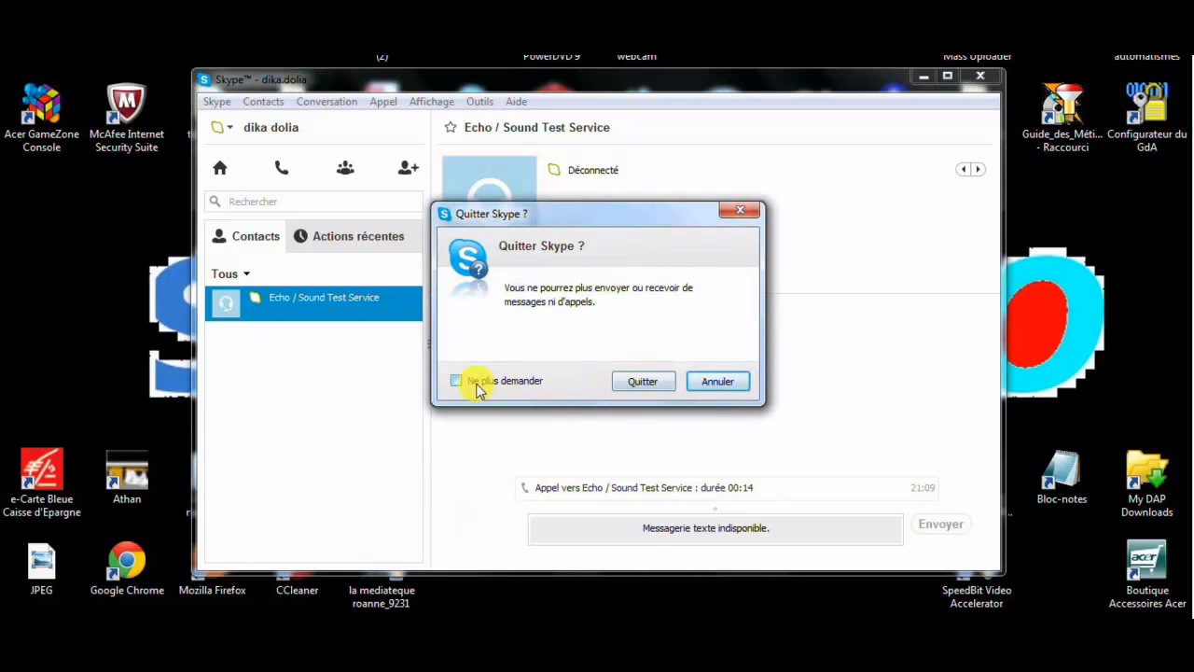
{"action": "left_click", "coordinate": [456, 381]}
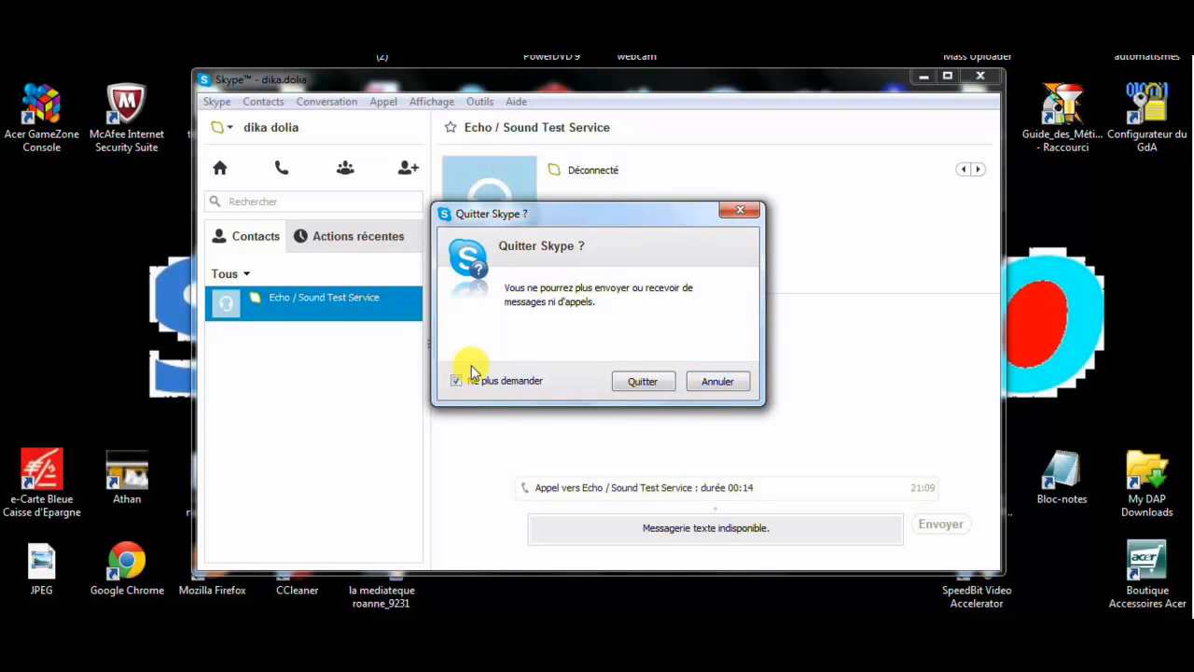
{"action": "left_click", "coordinate": [644, 381]}
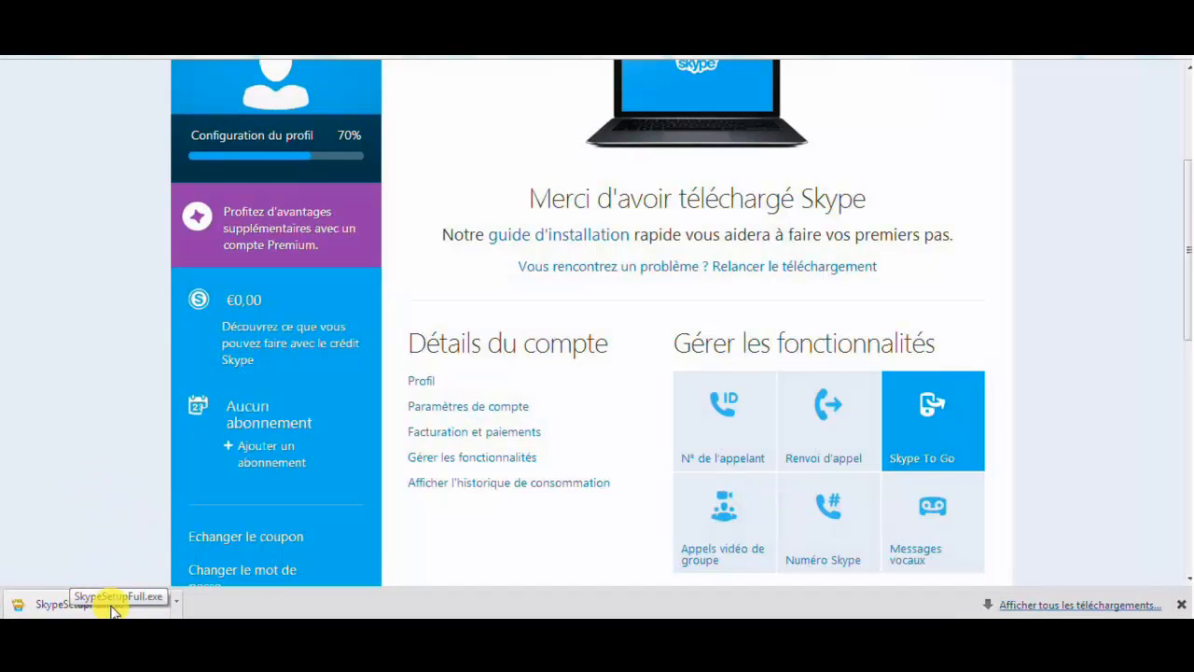
Open the downloaded SkypeSetupFull.exe from Chrome's download bar with Ouvrir
{"action": "left_click", "coordinate": [176, 605]}
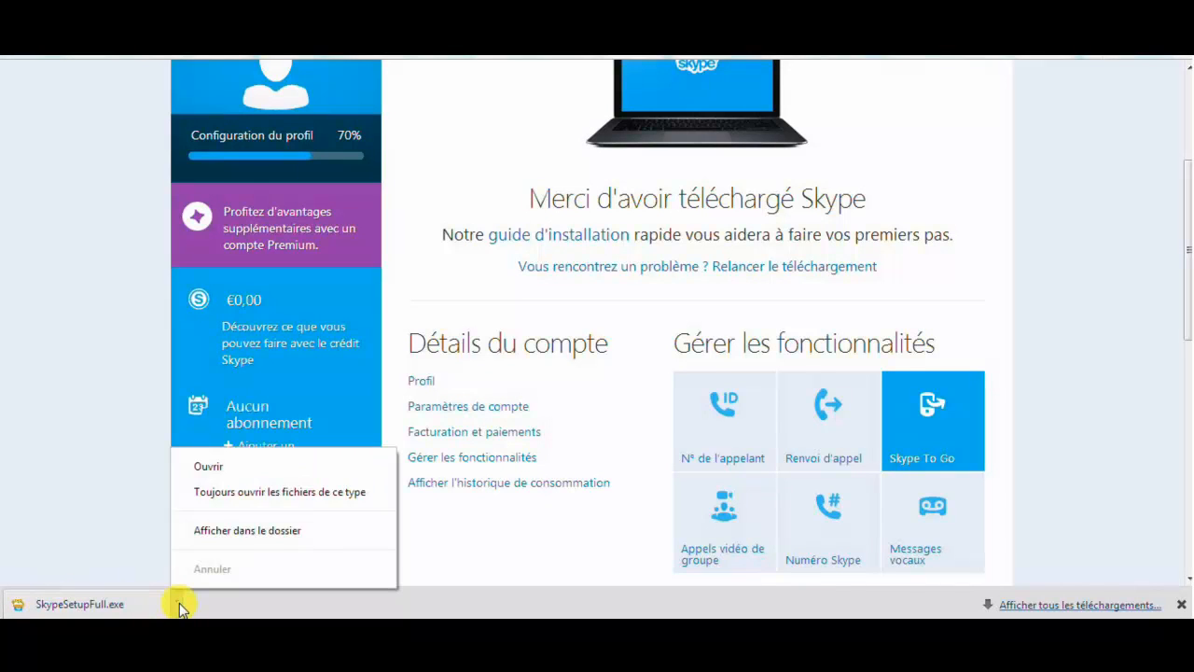
{"action": "left_click", "coordinate": [221, 467]}
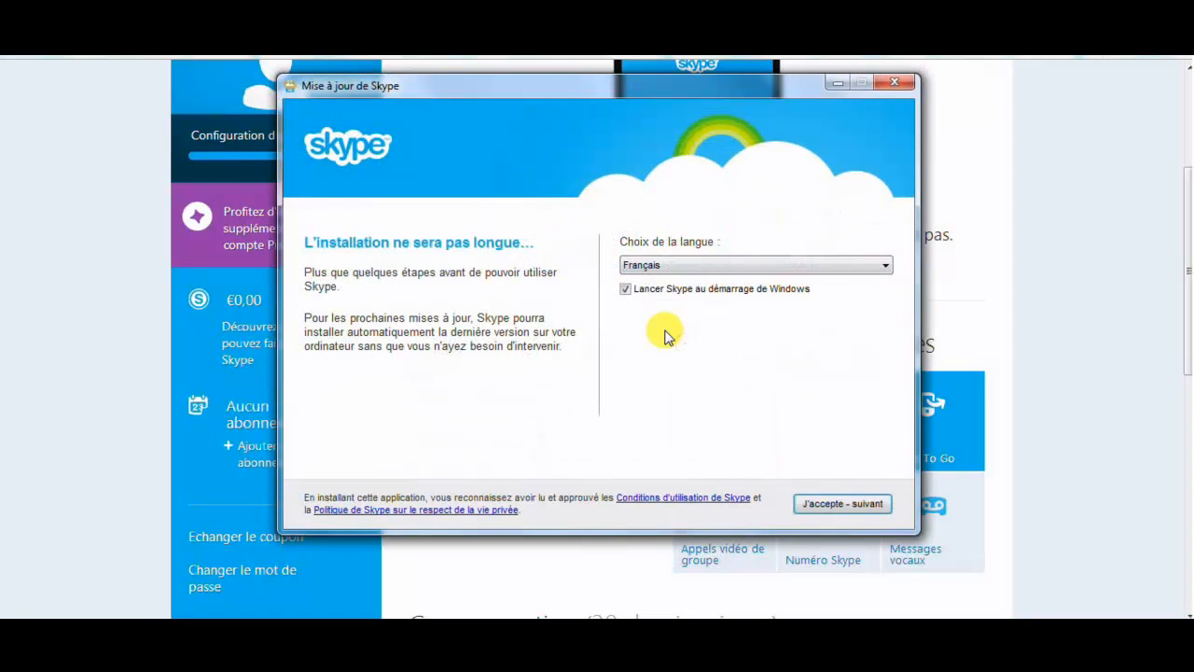
Keep Français, untick Lancer Skype au démarrage, and accept the terms
{"action": "left_click", "coordinate": [712, 267]}
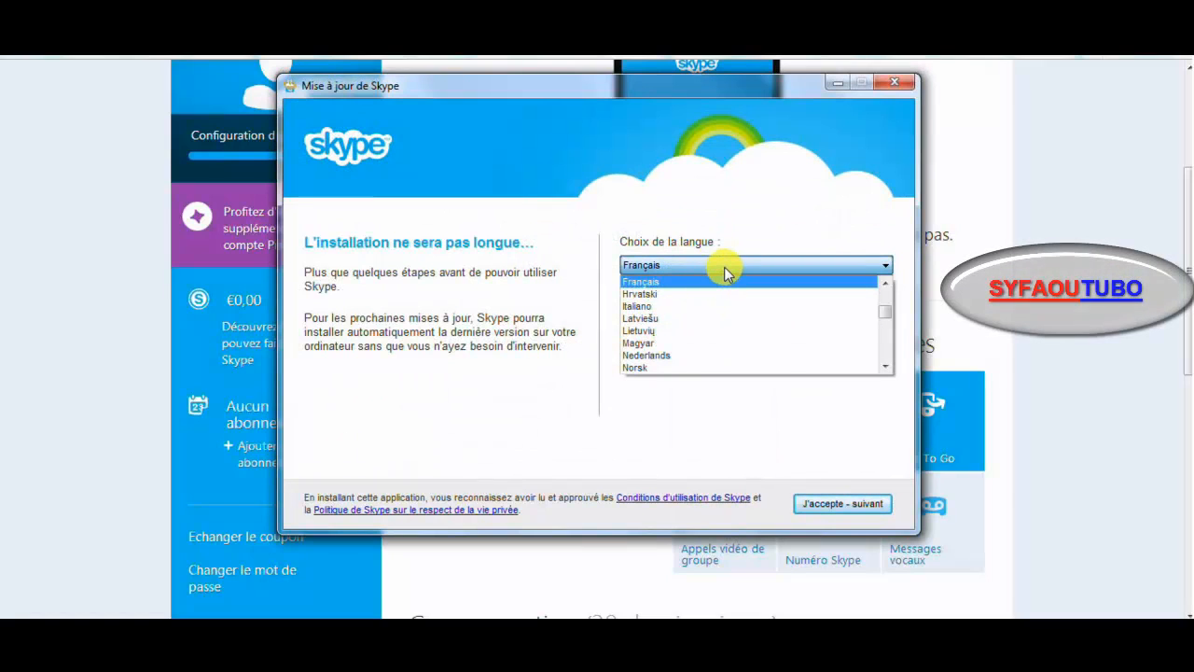
{"action": "left_click", "coordinate": [727, 269]}
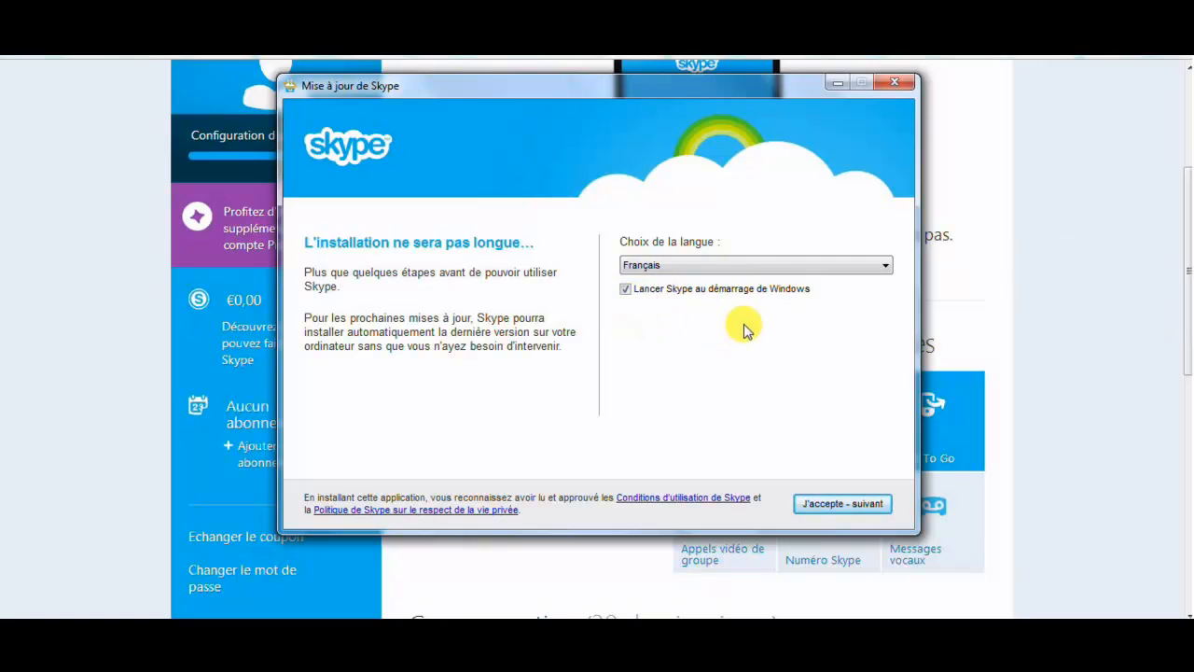
{"action": "left_click", "coordinate": [625, 290]}
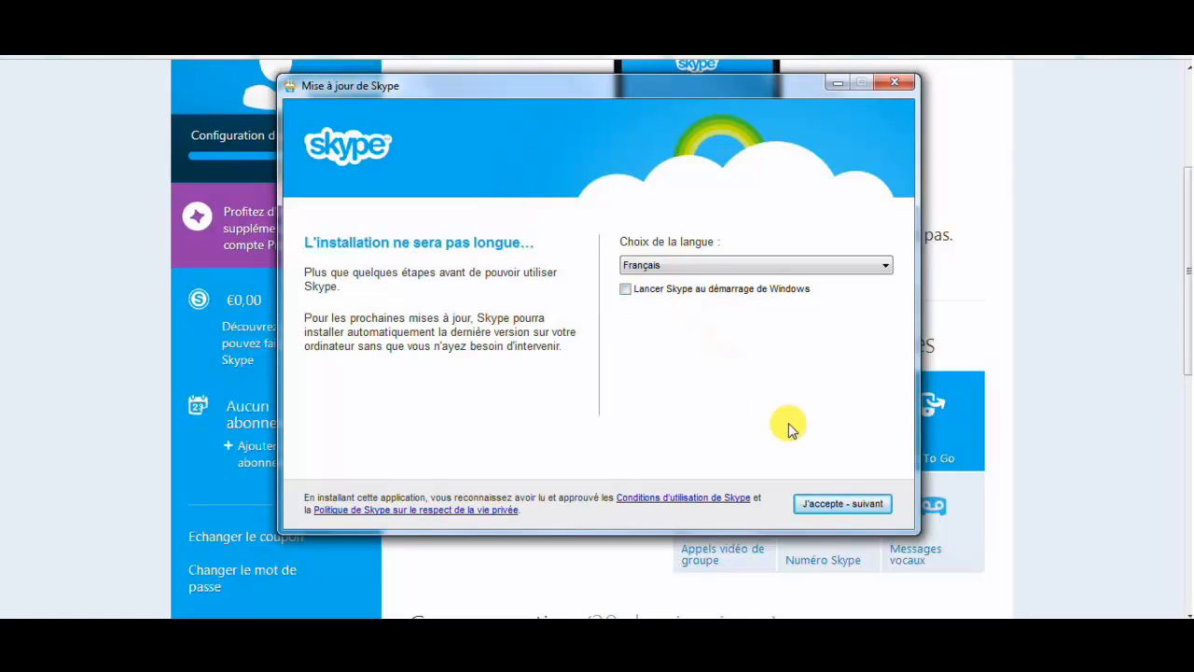
{"action": "left_click", "coordinate": [841, 508]}
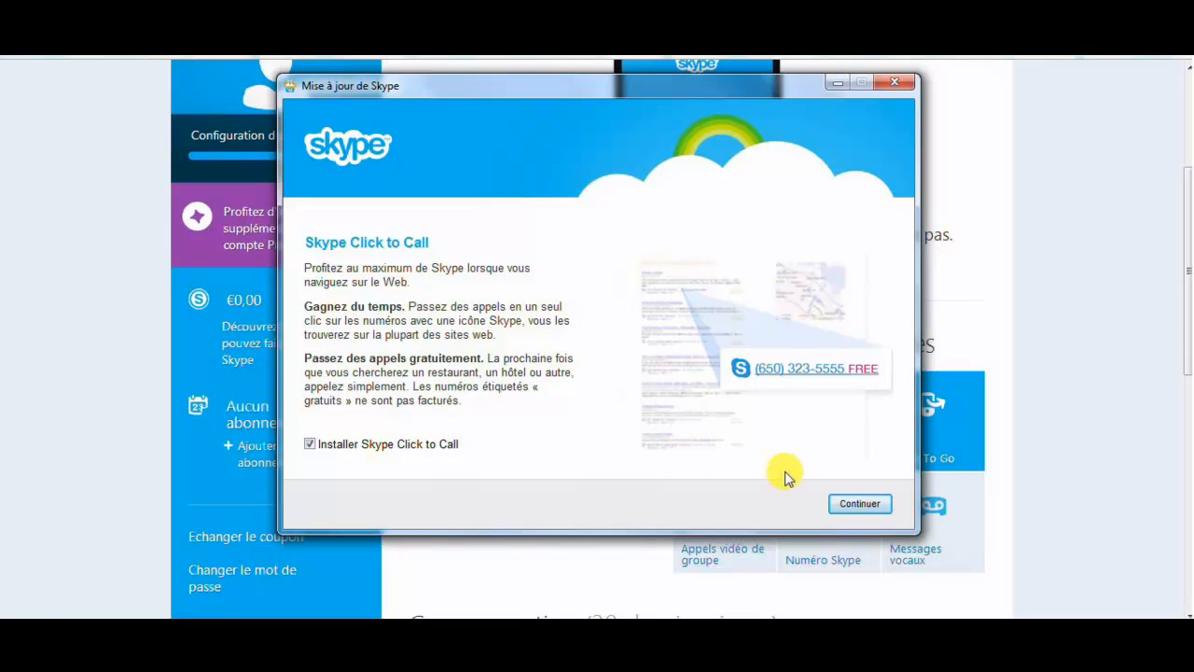
Skip the Click to Call offer, untick Bing search and MSN homepage, then install
{"action": "left_click", "coordinate": [860, 504]}
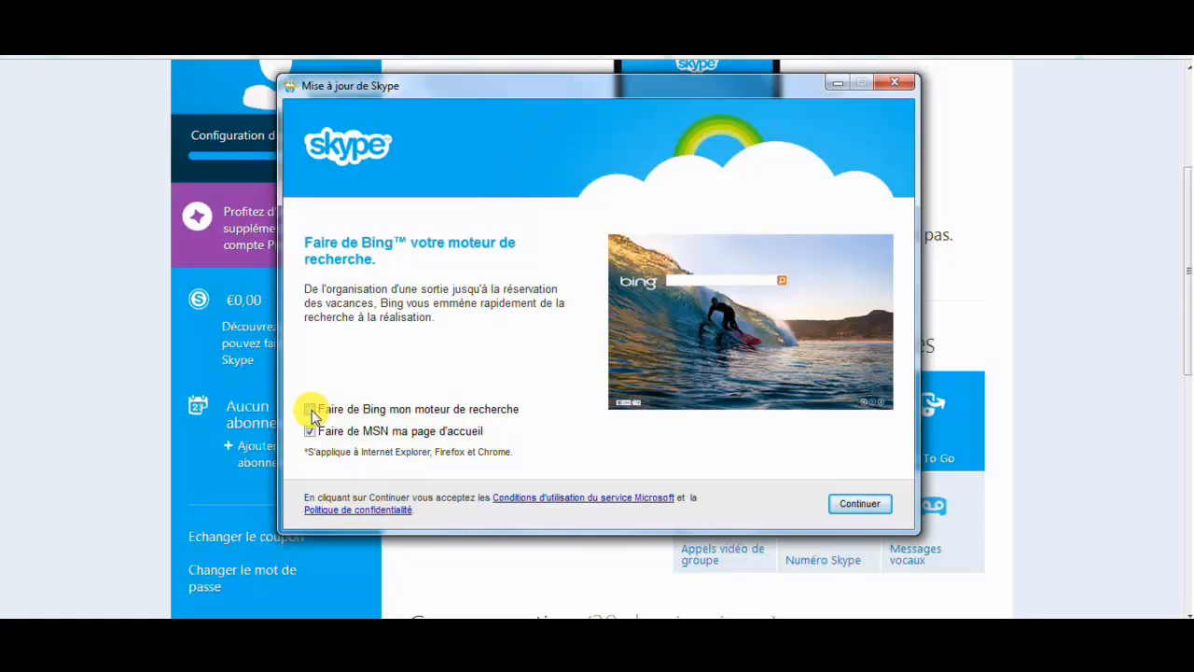
{"action": "left_click", "coordinate": [311, 432]}
{"action": "left_click", "coordinate": [311, 432]}
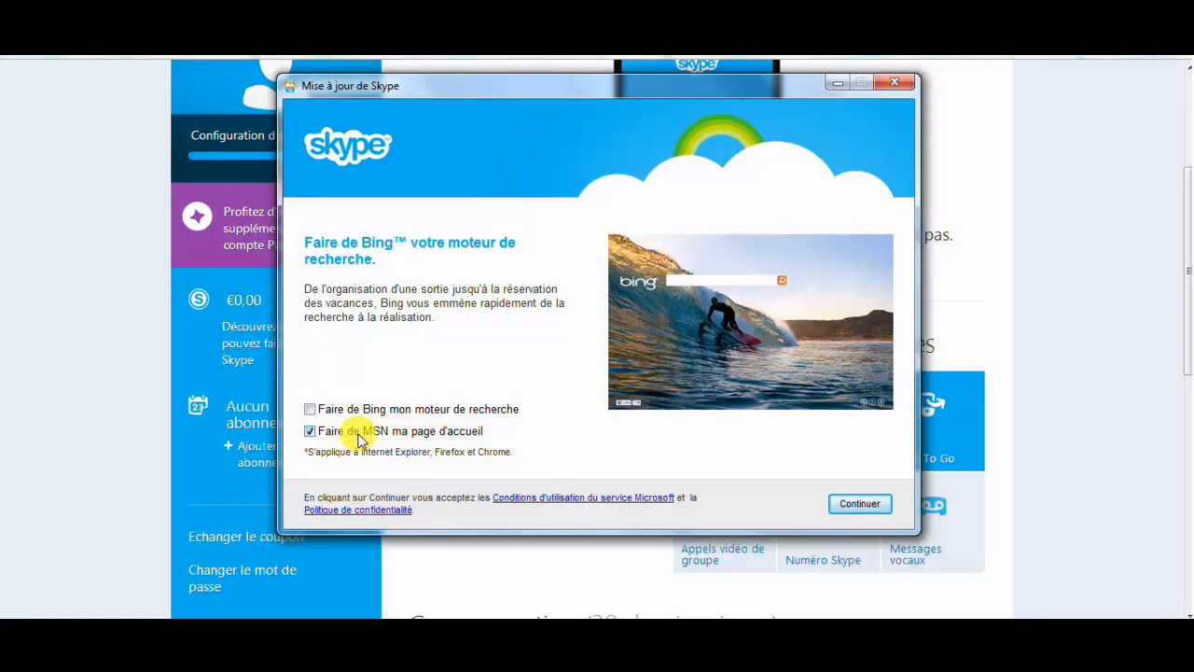
{"action": "left_click", "coordinate": [316, 434]}
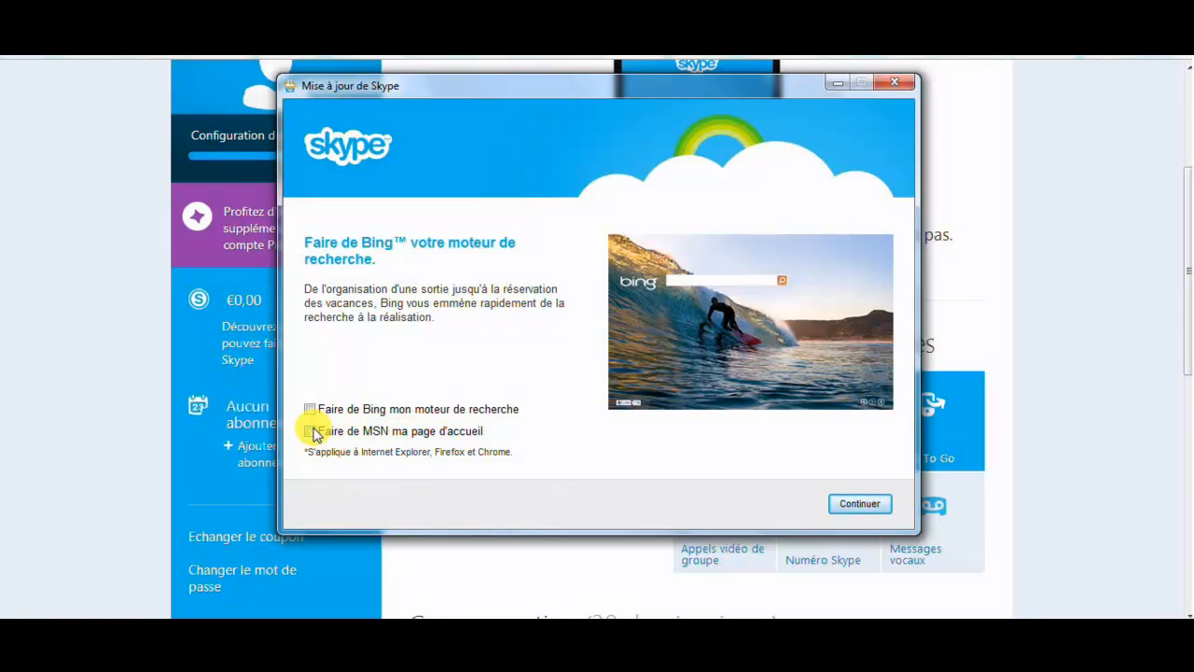
{"action": "left_click", "coordinate": [862, 504]}
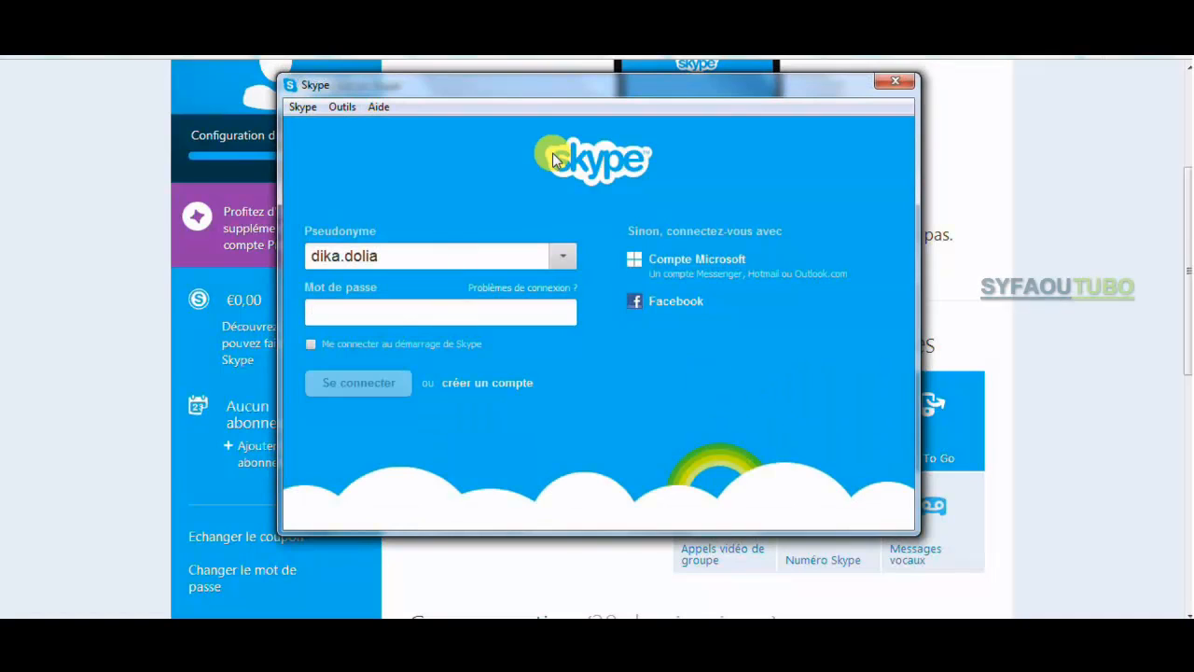
Keep the current Pseudonyme, close the sign-in window, and cancel the update's security-settings error
{"action": "left_click", "coordinate": [566, 257]}
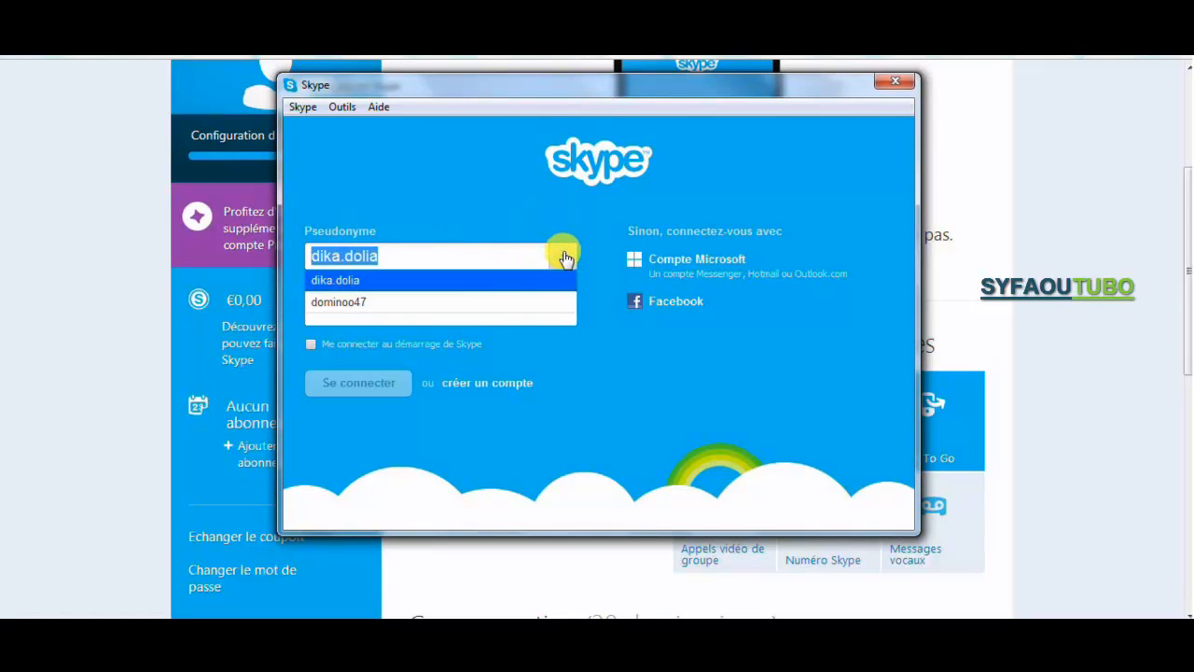
{"action": "left_click", "coordinate": [515, 258]}
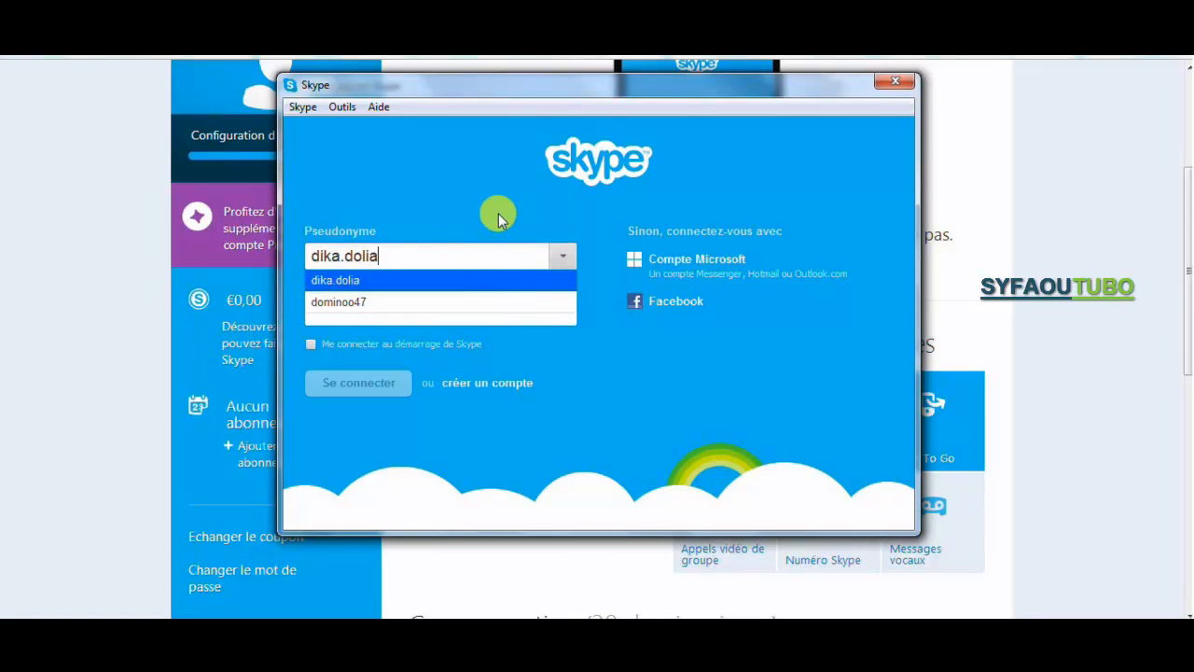
{"action": "key", "text": "Tab"}
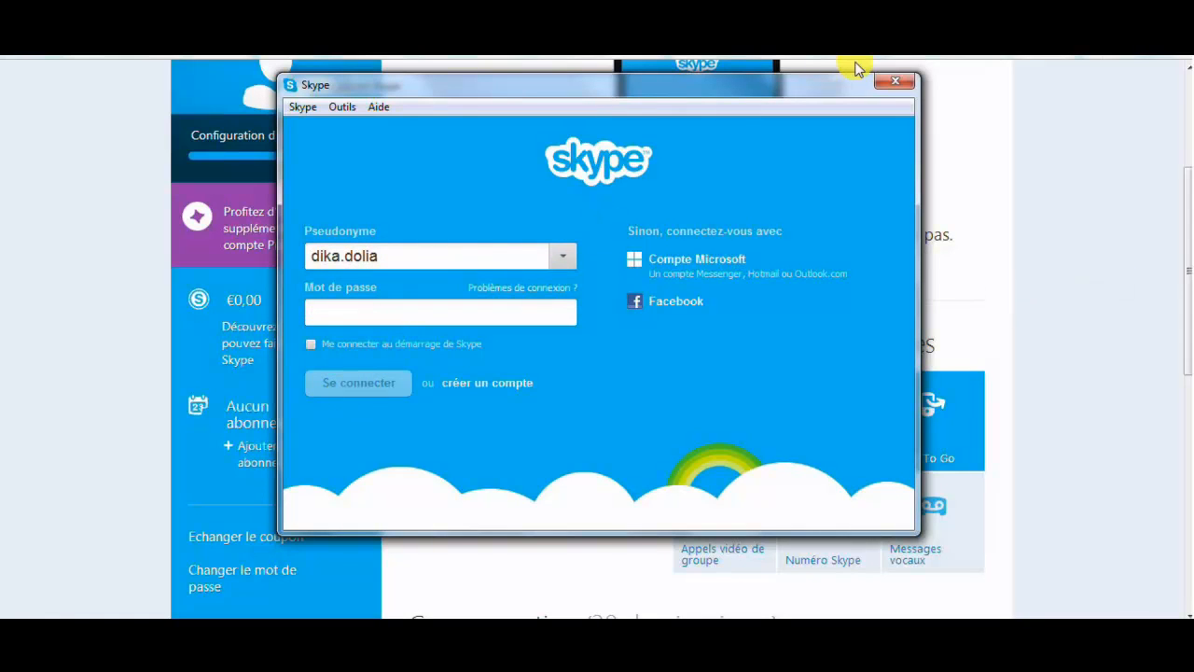
{"action": "left_click", "coordinate": [894, 86]}
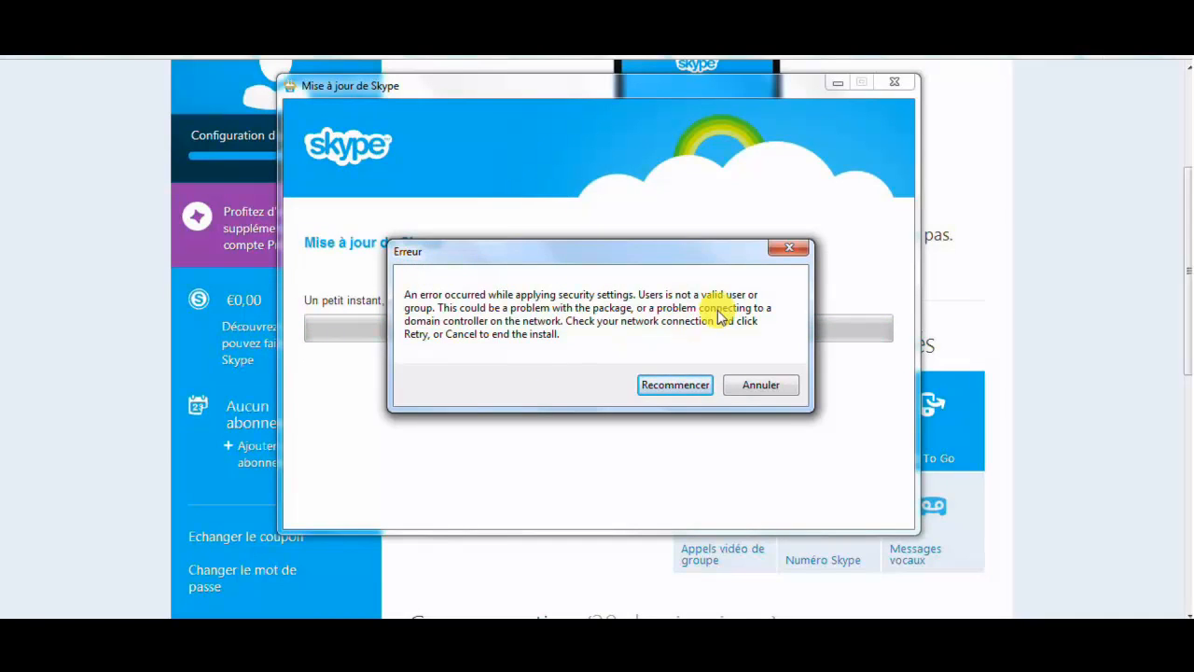
{"action": "left_click", "coordinate": [788, 251]}
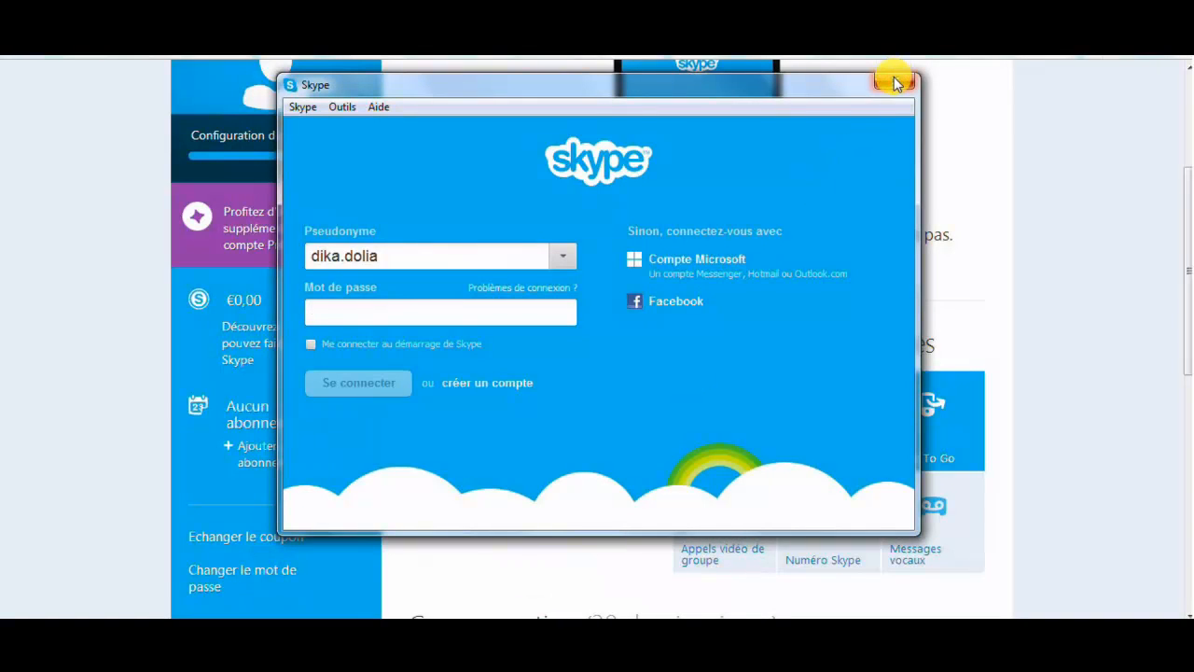
{"action": "left_click", "coordinate": [894, 84]}
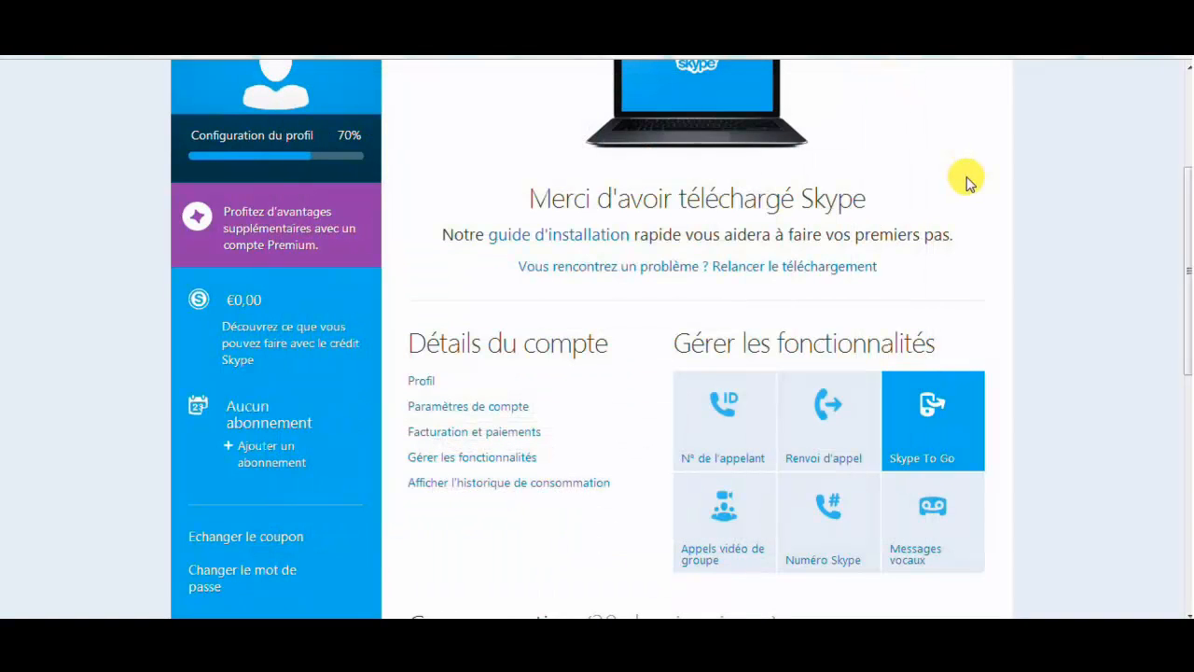
Return to the top of Mon compte, showing 'Merci d'avoir téléchargé Skype'
{"action": "scroll", "coordinate": [1187, 73], "scroll_direction": "up", "scroll_amount": 3}
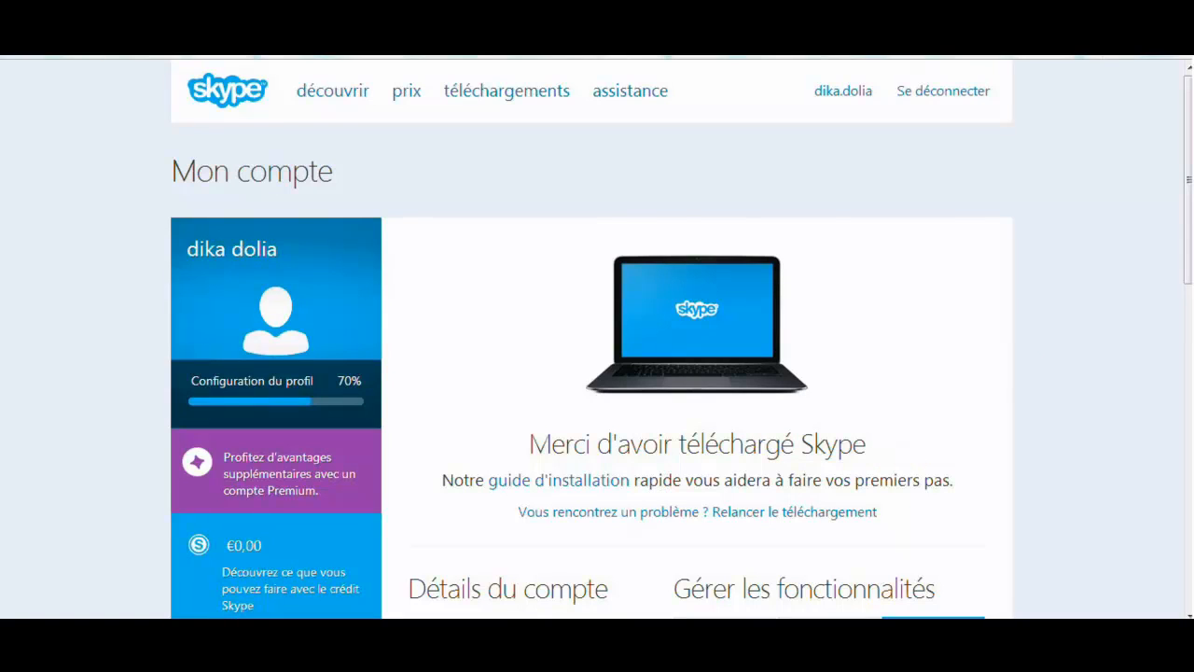
{"action": "left_click", "coordinate": [957, 632]}
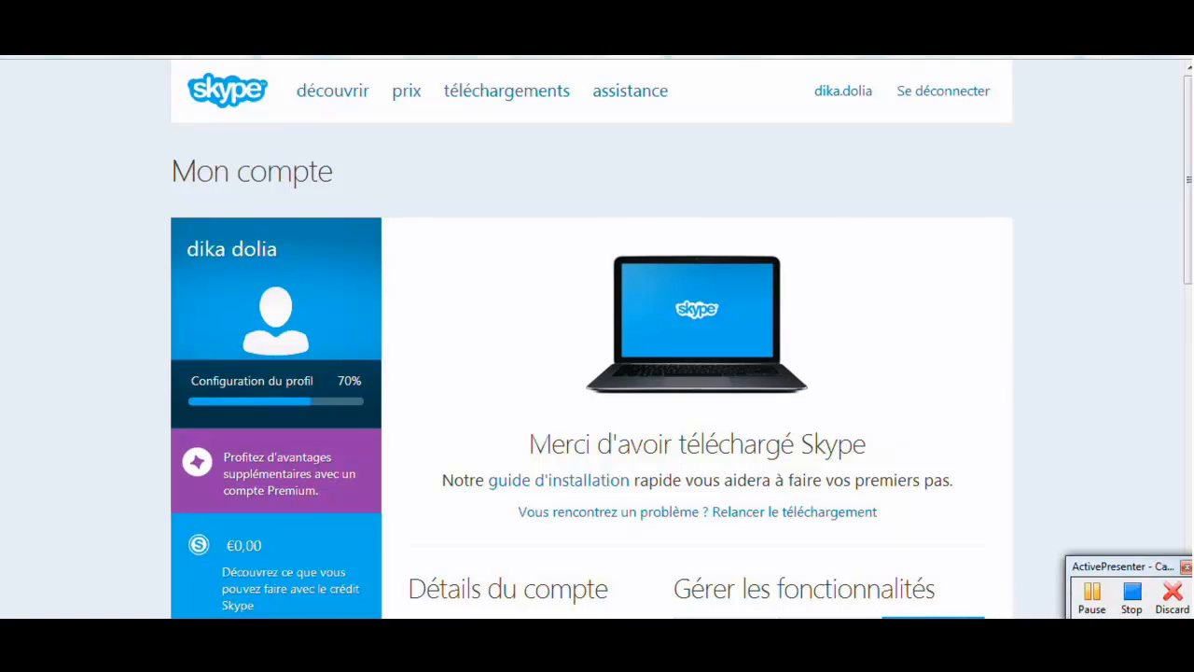